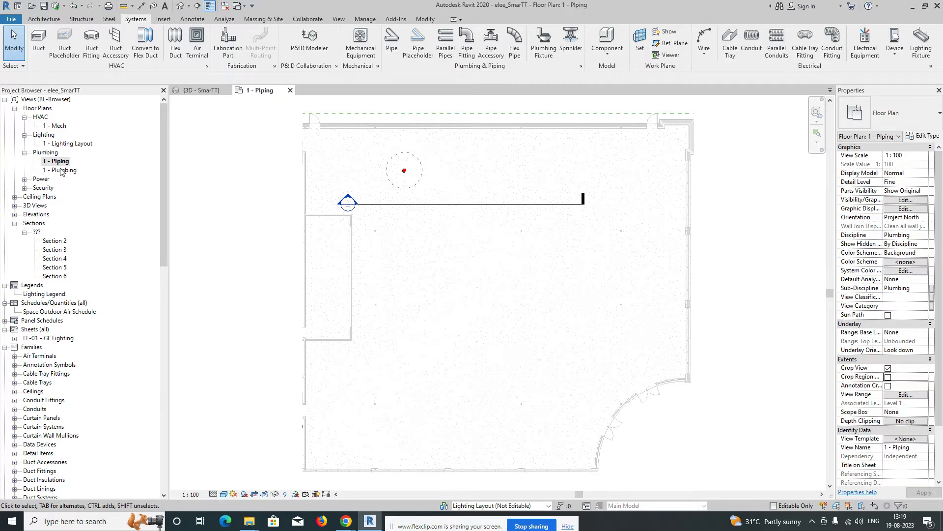
Step: Duplicate the 1 - PIping plumbing floor plan with detailing
{"action": "scroll", "coordinate": [424, 144], "scroll_direction": "up", "scroll_amount": 2}
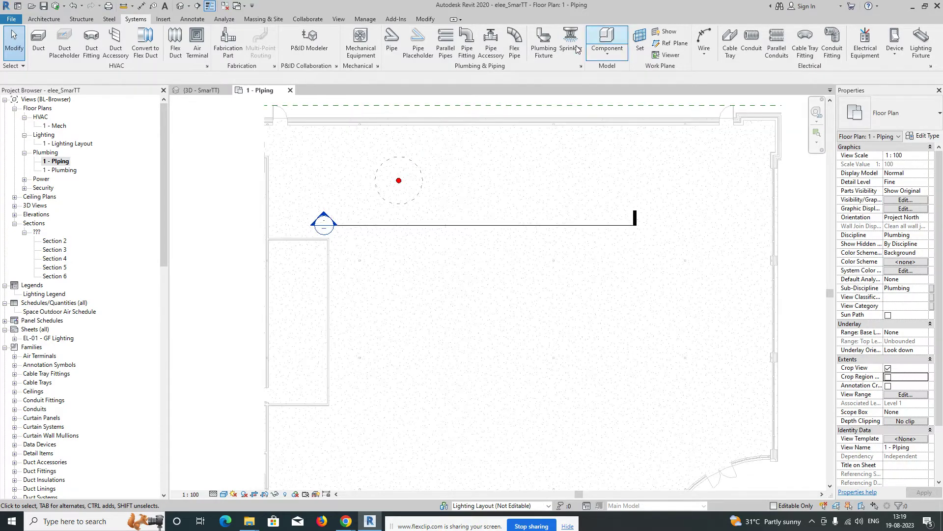
{"action": "scroll", "coordinate": [484, 241], "scroll_direction": "down", "scroll_amount": 1}
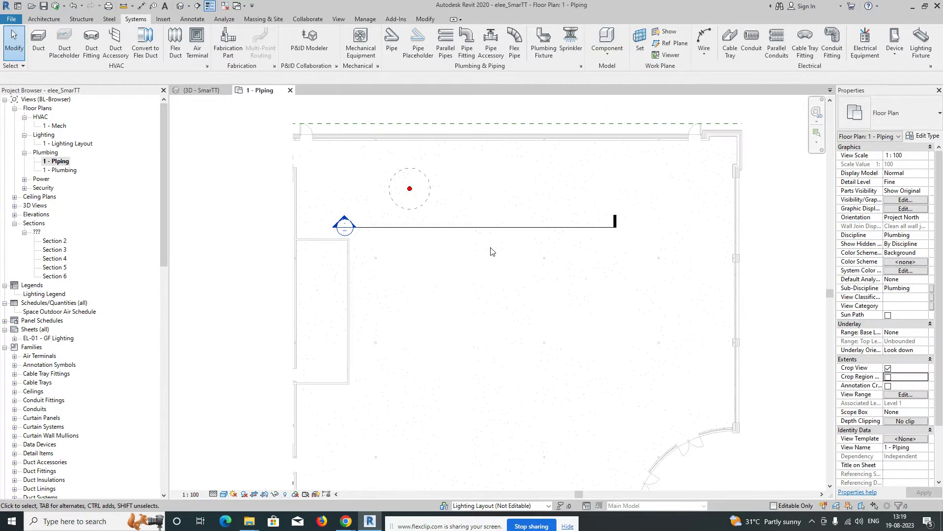
{"action": "left_click", "coordinate": [57, 164]}
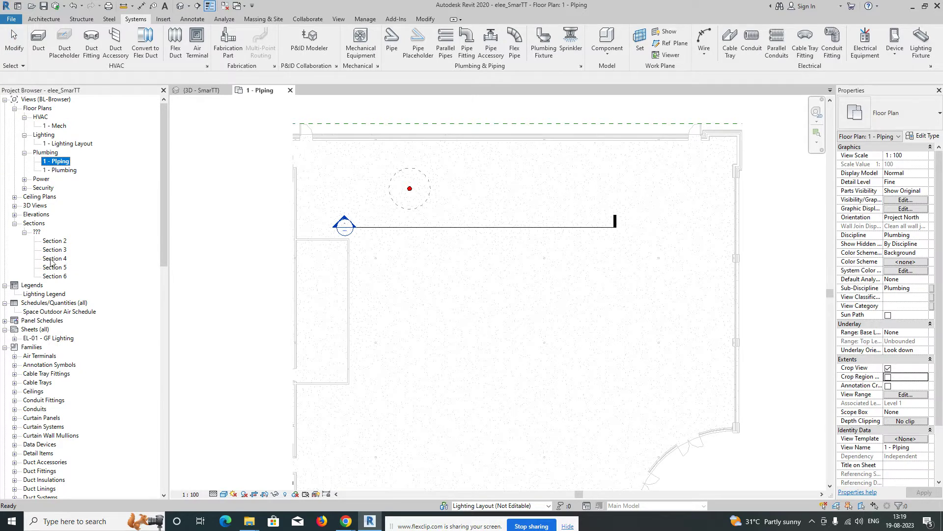
{"action": "right_click", "coordinate": [55, 164]}
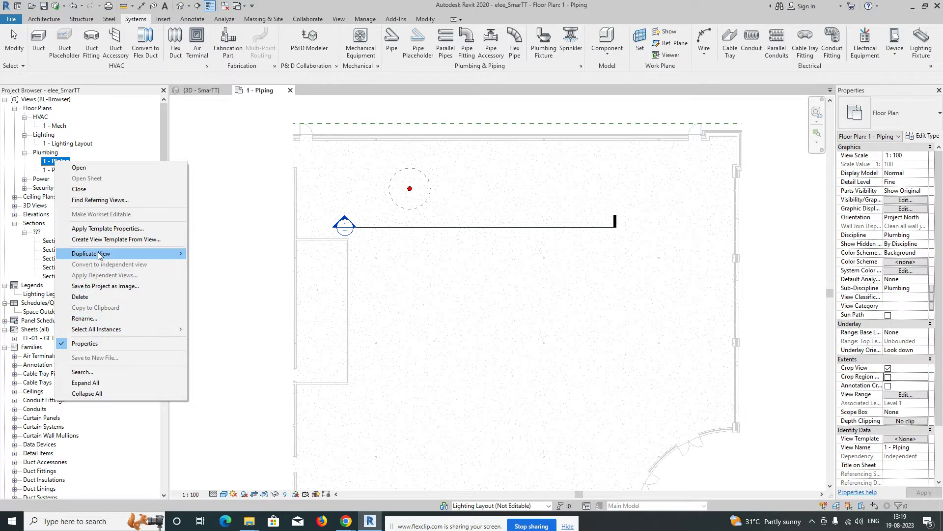
{"action": "mouse_move", "coordinate": [98, 254]}
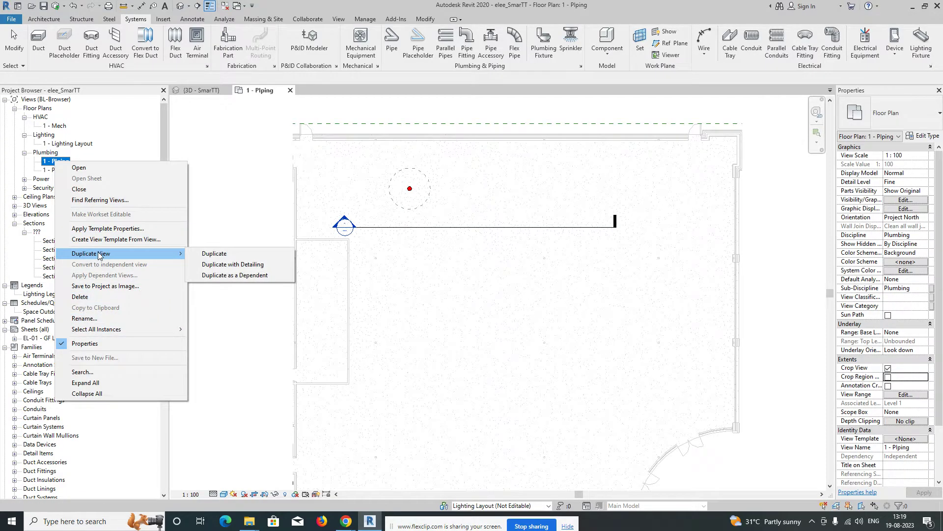
{"action": "left_click", "coordinate": [226, 265]}
Step: Rename the duplicated floor plan view as 1 - FF
{"action": "right_click", "coordinate": [69, 172]}
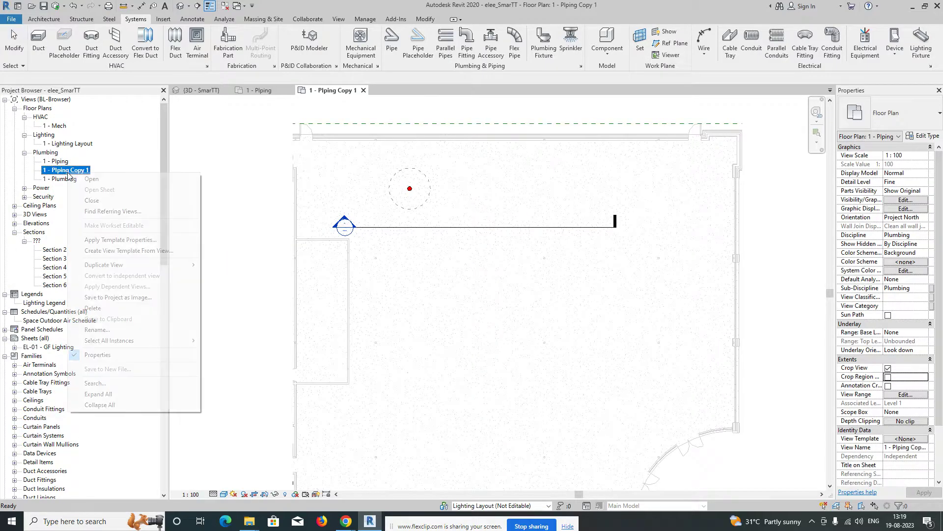
{"action": "left_click", "coordinate": [96, 330]}
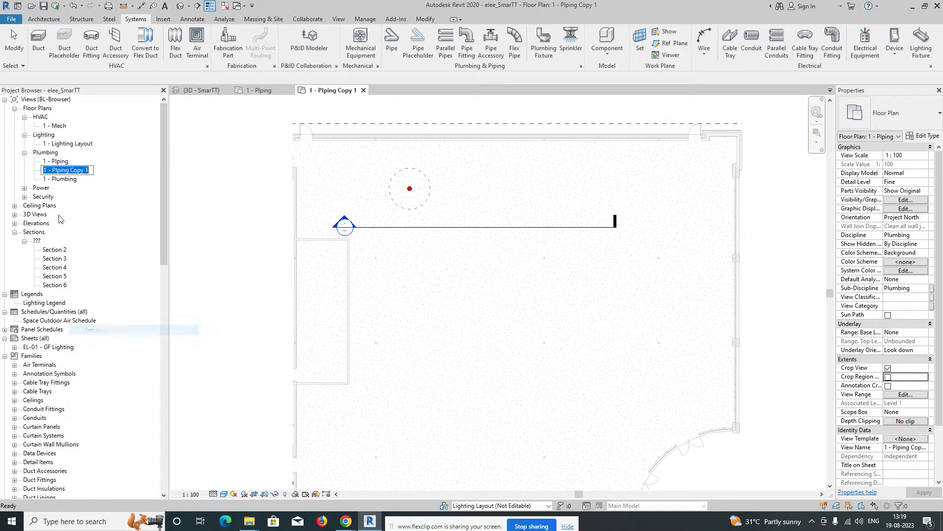
{"action": "left_click_drag", "start_coordinate": [54, 171], "coordinate": [103, 177]}
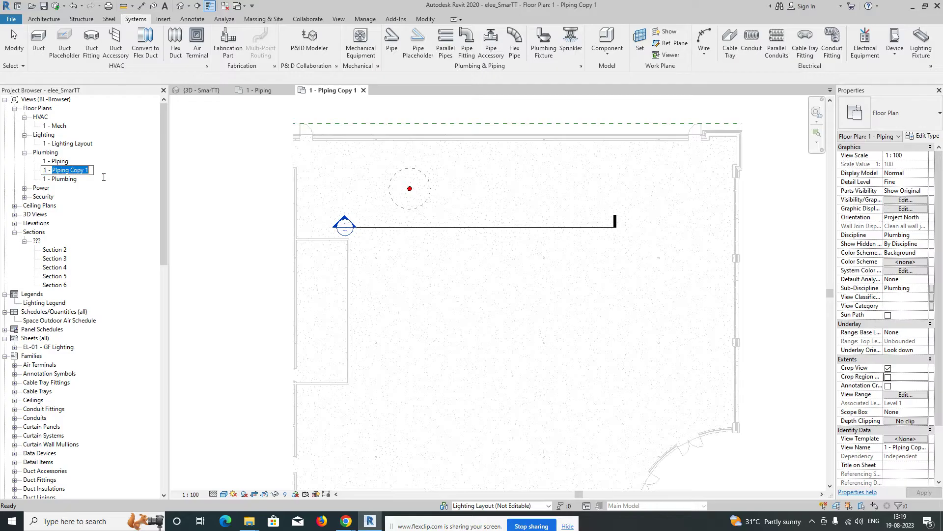
{"action": "type", "text": "FF"}
{"action": "key", "text": "Return"}
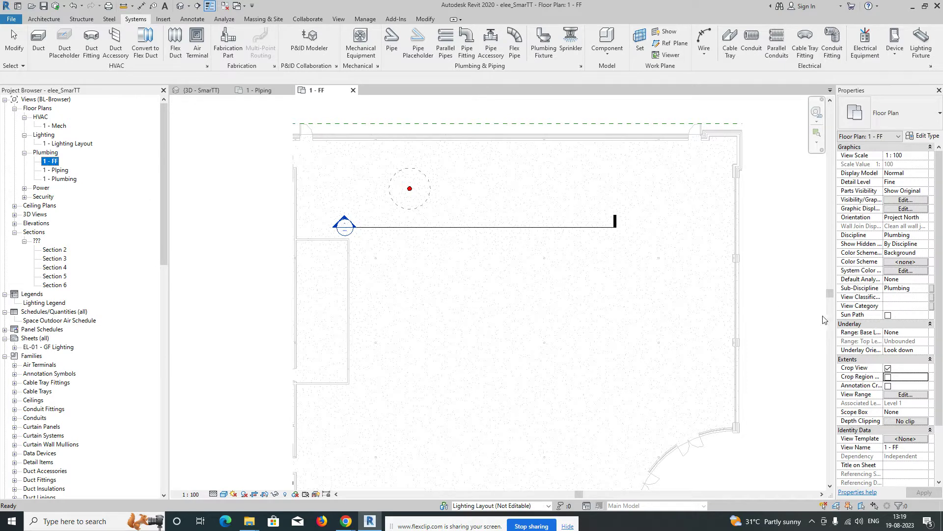
Step: Set the FF floor plan's discipline to Mechanical and its sub-discipline to Fire Fighting
{"action": "left_click_drag", "start_coordinate": [836, 322], "coordinate": [803, 322]}
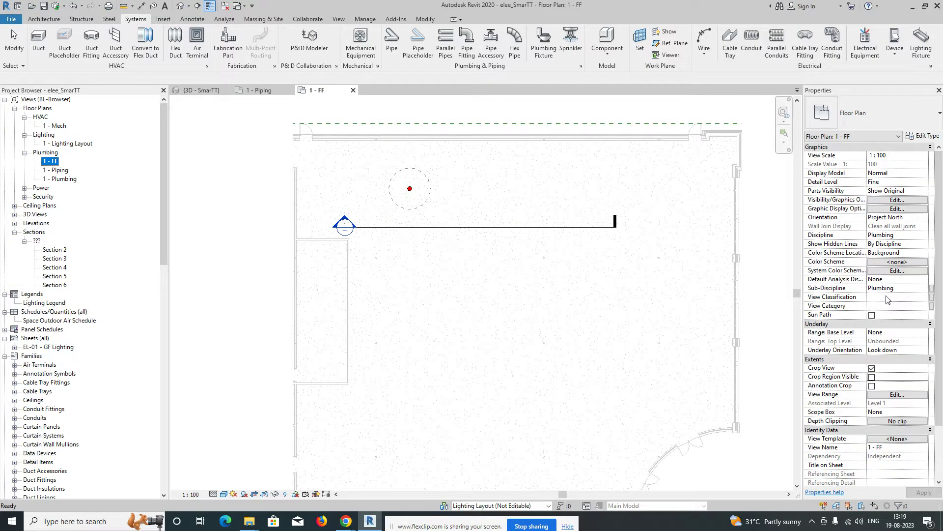
{"action": "left_click", "coordinate": [917, 235]}
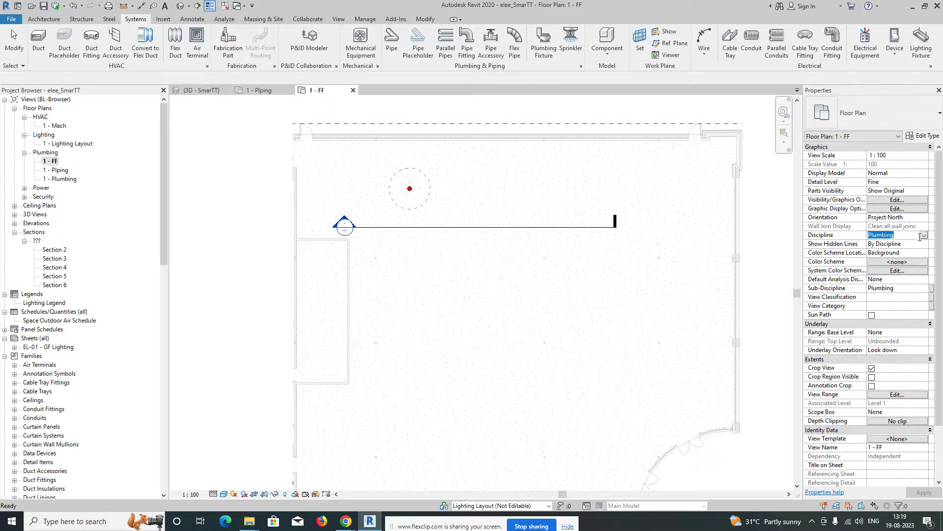
{"action": "left_click", "coordinate": [924, 235]}
{"action": "left_click", "coordinate": [884, 259]}
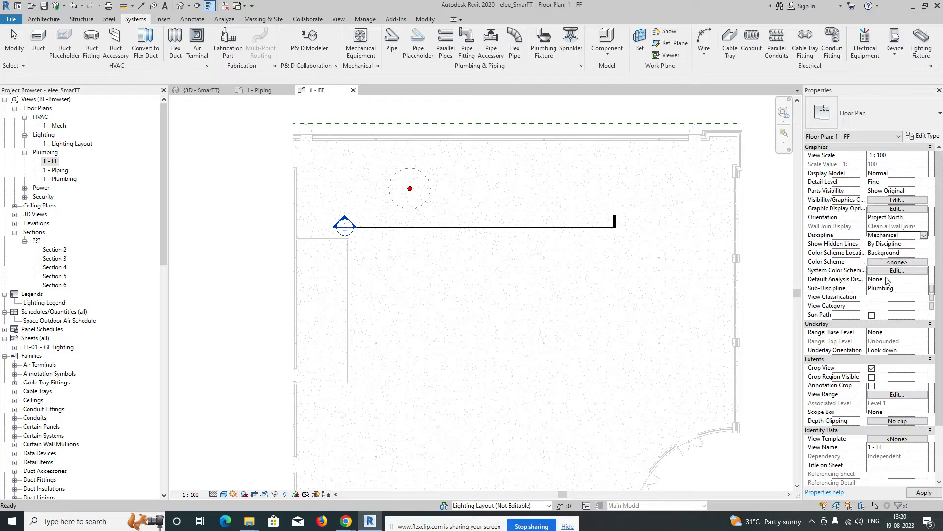
{"action": "left_click", "coordinate": [855, 288]}
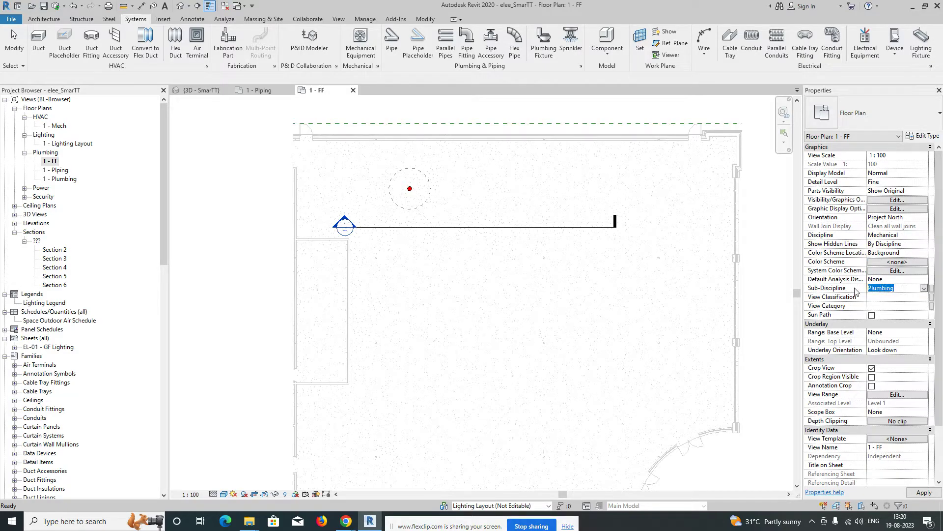
{"action": "type", "text": "fire"}
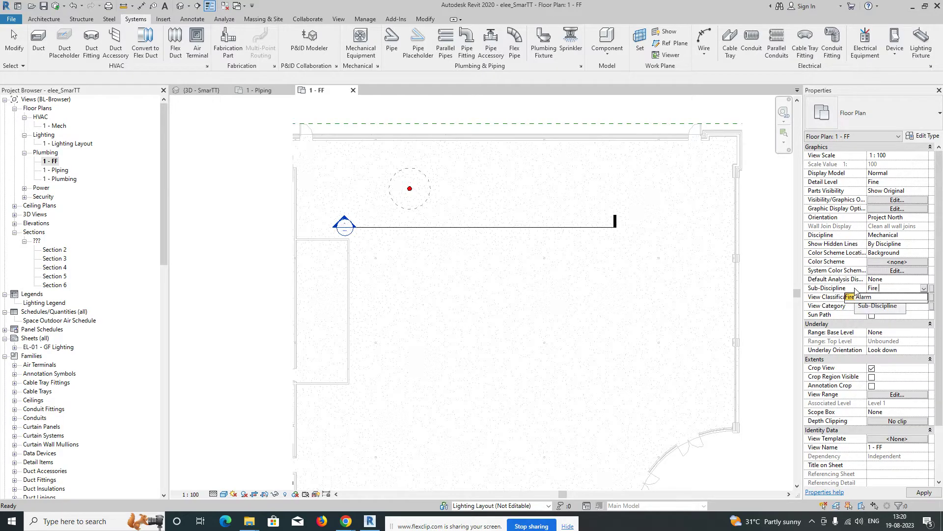
{"action": "type", "text": " Fighting"}
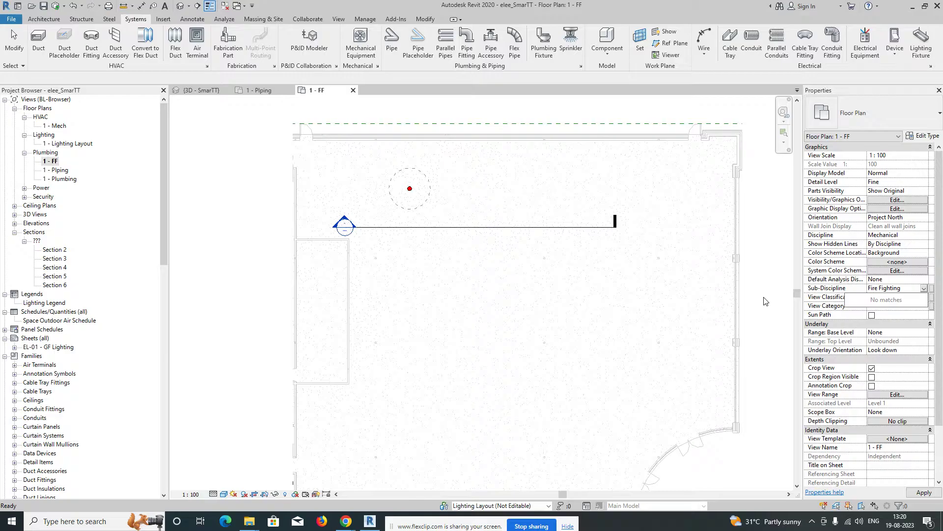
{"action": "left_click", "coordinate": [766, 302]}
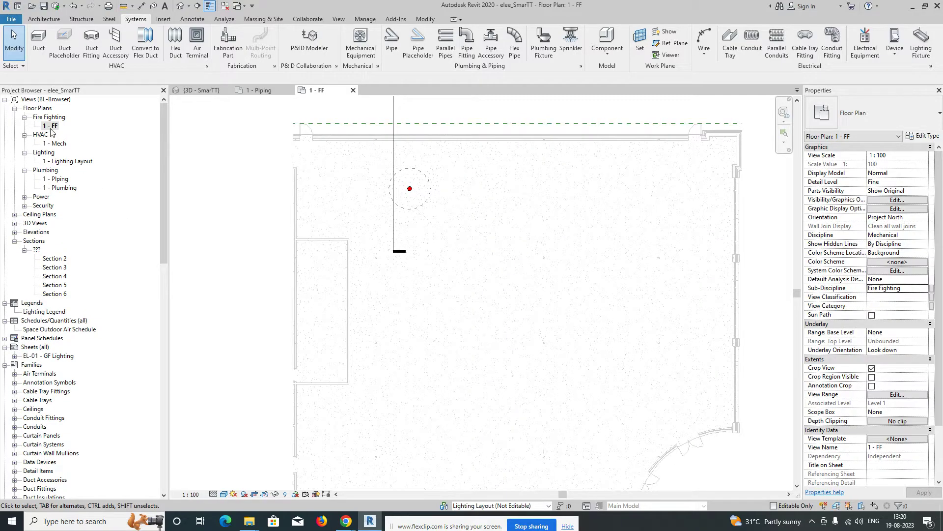
Step: Open the type properties of the F-FireProtectionWet piping system from the project's families
{"action": "scroll", "coordinate": [94, 300], "scroll_direction": "down", "scroll_amount": 4}
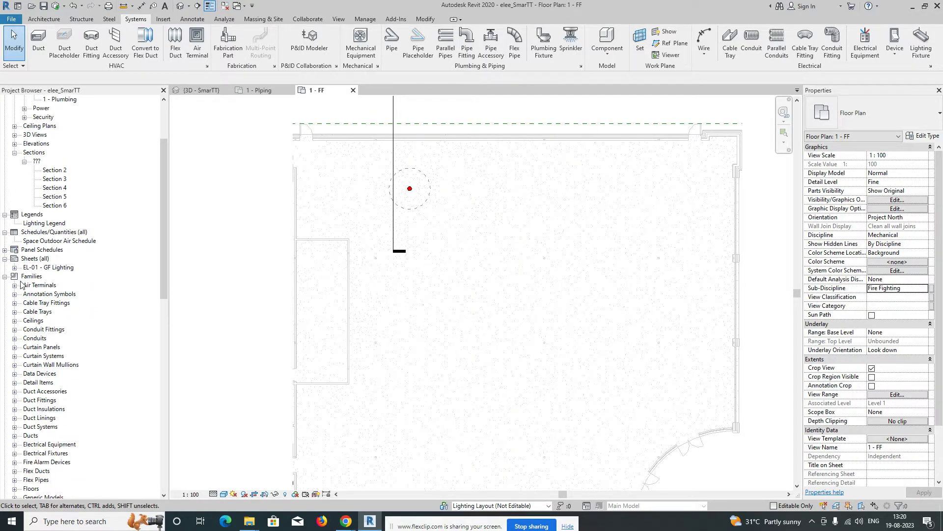
{"action": "left_click", "coordinate": [5, 277]}
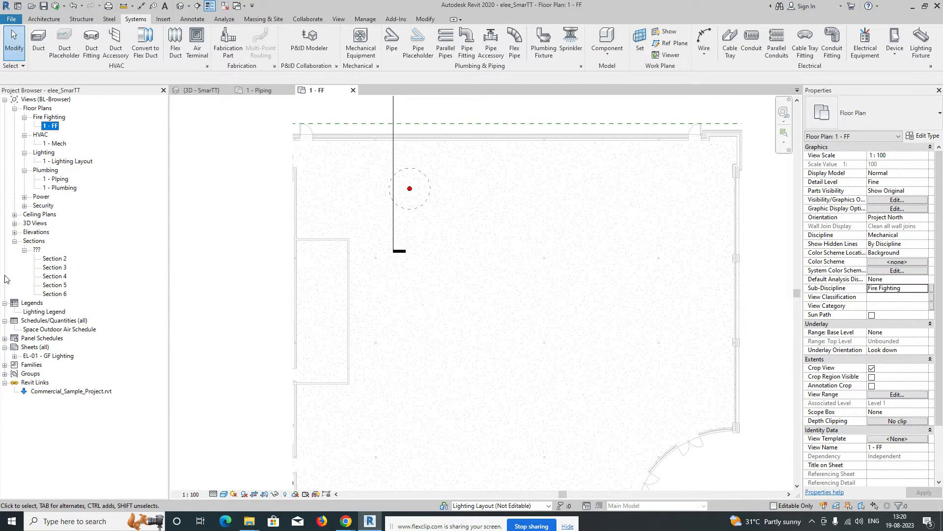
{"action": "left_click", "coordinate": [5, 365]}
{"action": "scroll", "coordinate": [110, 317], "scroll_direction": "down", "scroll_amount": 5}
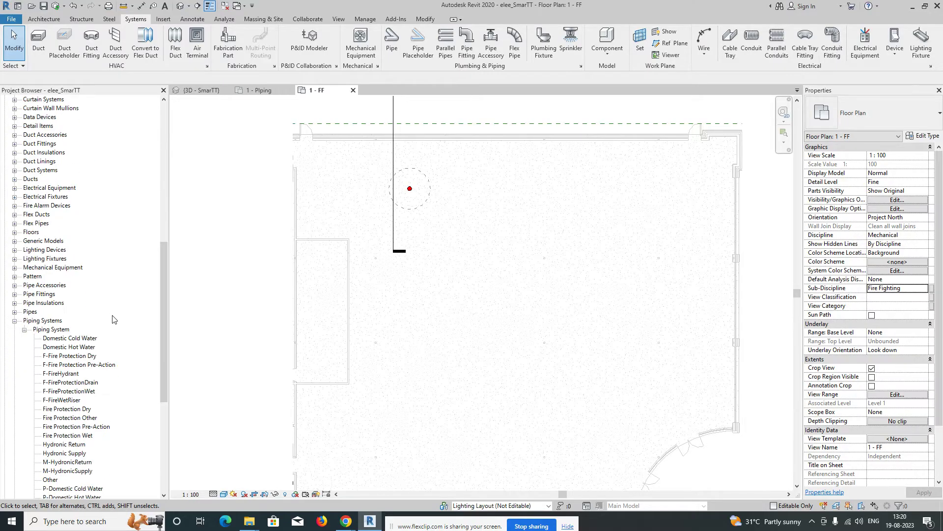
{"action": "scroll", "coordinate": [112, 319], "scroll_direction": "down", "scroll_amount": 1}
{"action": "left_click", "coordinate": [69, 365]}
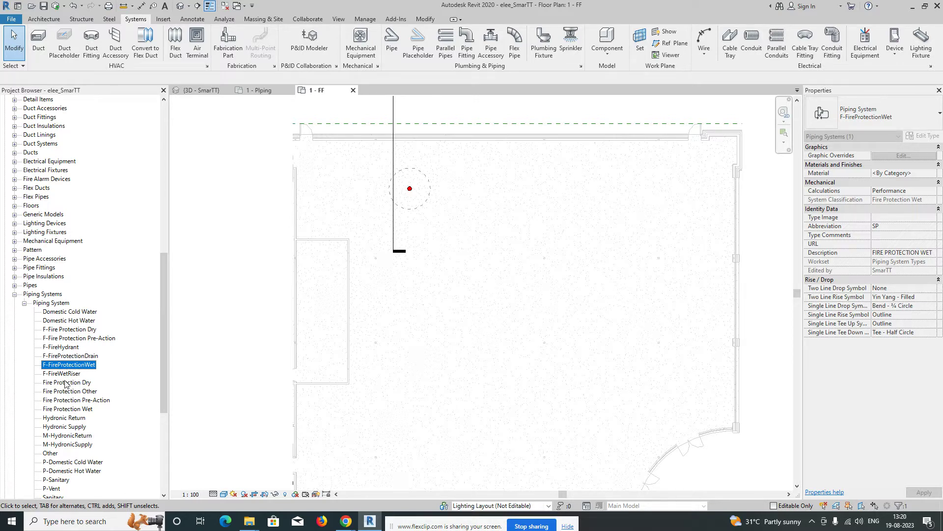
{"action": "right_click", "coordinate": [71, 368]}
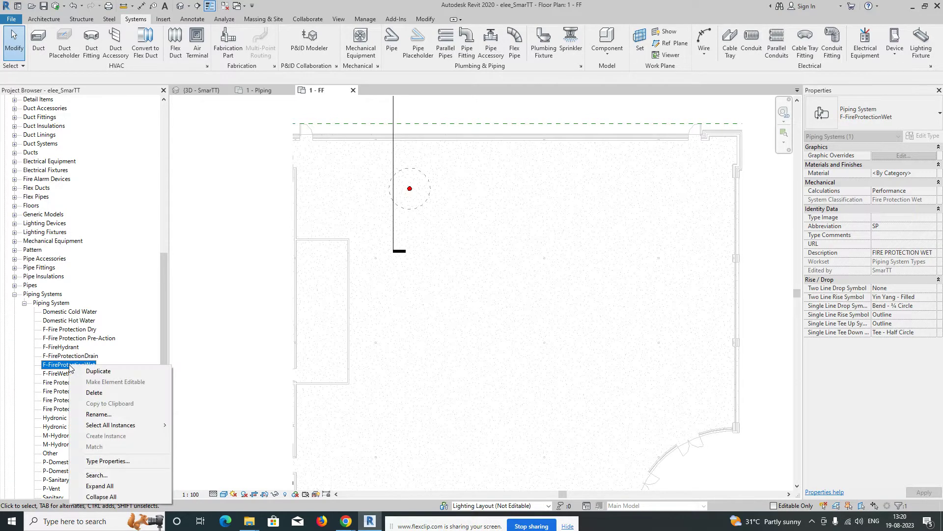
{"action": "left_click", "coordinate": [118, 461]}
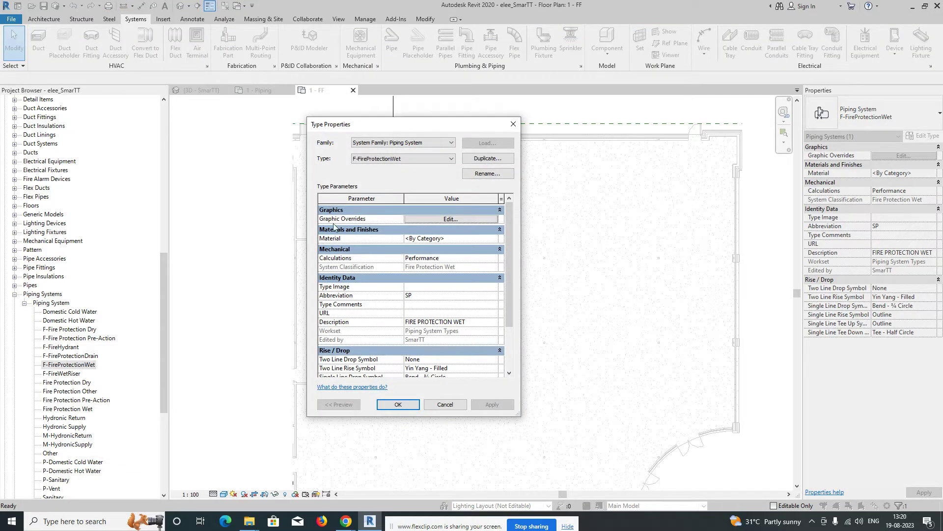
Step: Override the F-FireProtectionWet system's line color with Red and apply the type changes
{"action": "left_click", "coordinate": [435, 219]}
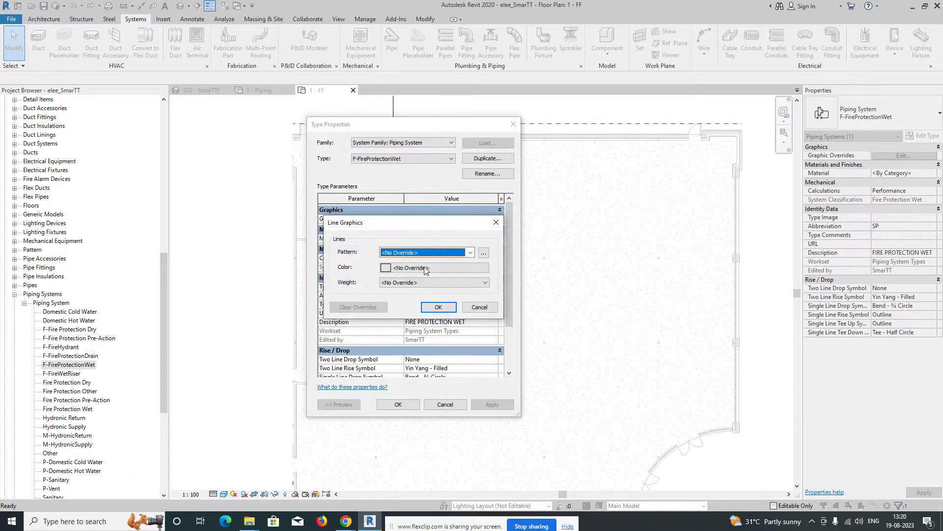
{"action": "left_click", "coordinate": [420, 269]}
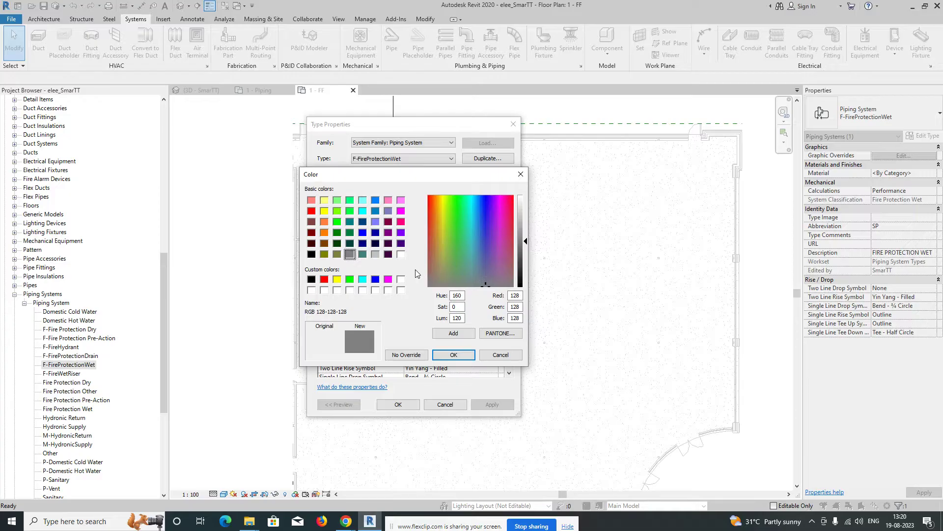
{"action": "left_click", "coordinate": [523, 176]}
{"action": "left_click", "coordinate": [420, 265]}
{"action": "left_click", "coordinate": [325, 279]}
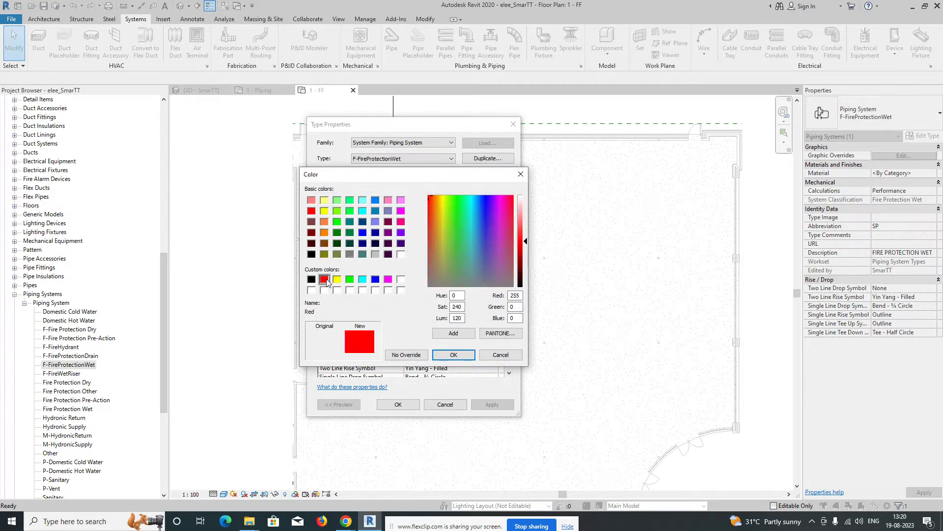
{"action": "left_click", "coordinate": [453, 354]}
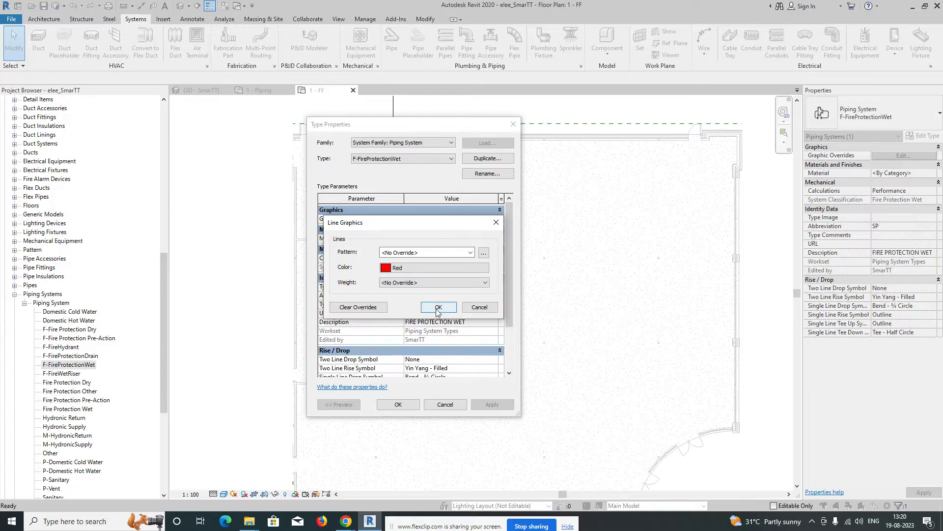
{"action": "left_click", "coordinate": [438, 307]}
{"action": "left_click", "coordinate": [397, 404]}
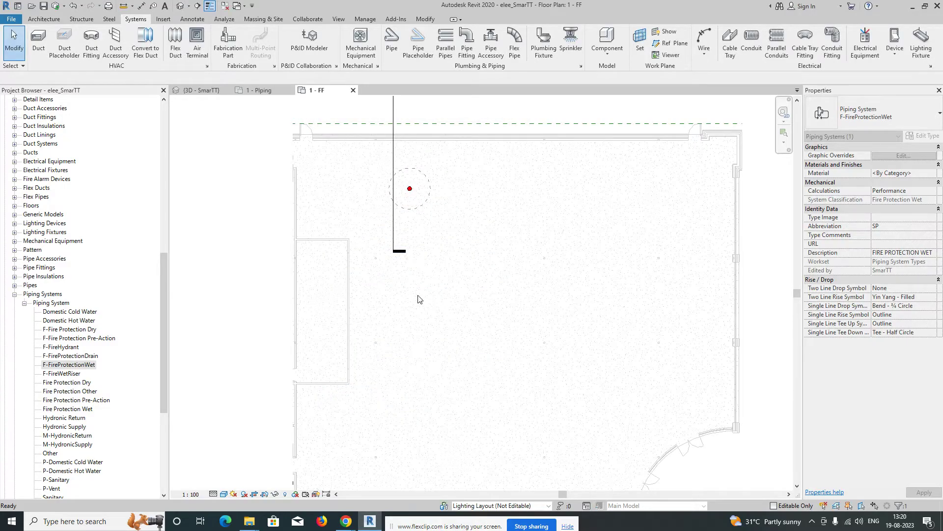
Step: Delete the existing pendent sprinkler near the upper-left of the FF floor plan
{"action": "left_click", "coordinate": [426, 275]}
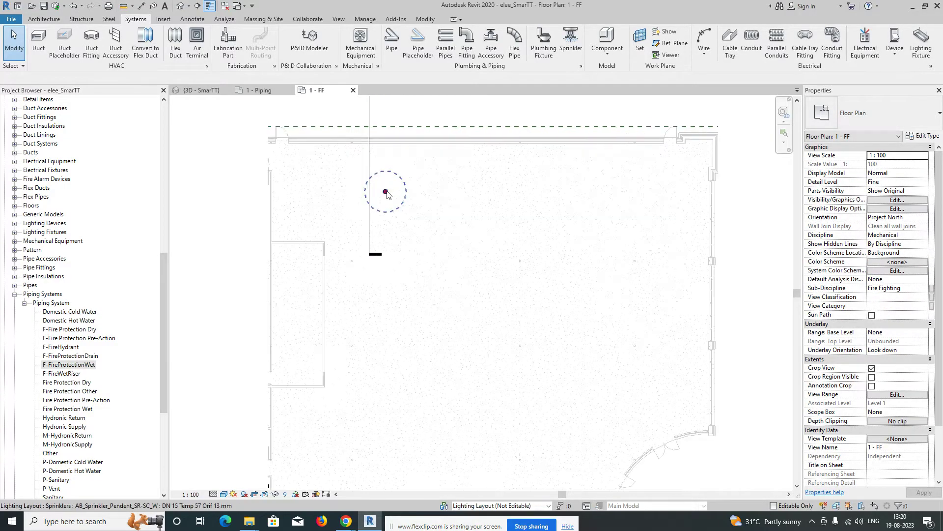
{"action": "left_click", "coordinate": [386, 193]}
{"action": "left_click", "coordinate": [393, 195]}
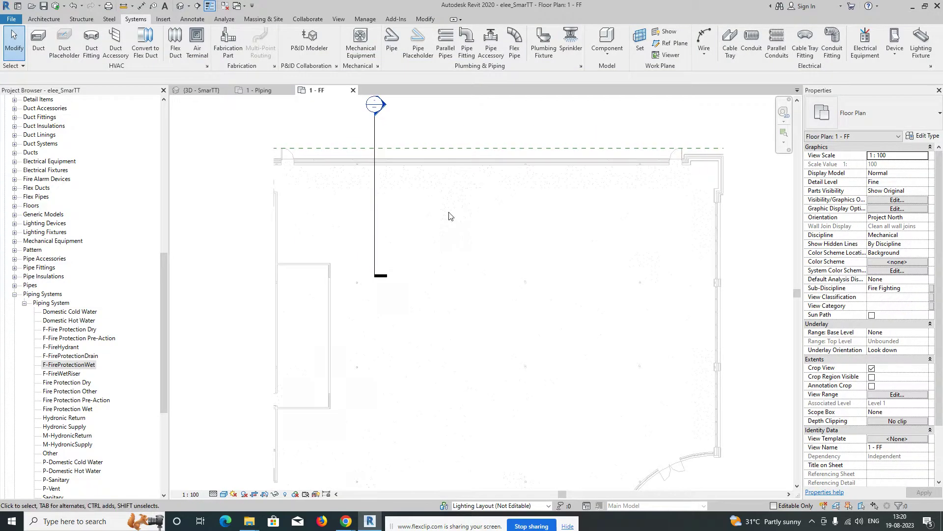
{"action": "left_click", "coordinate": [399, 205]}
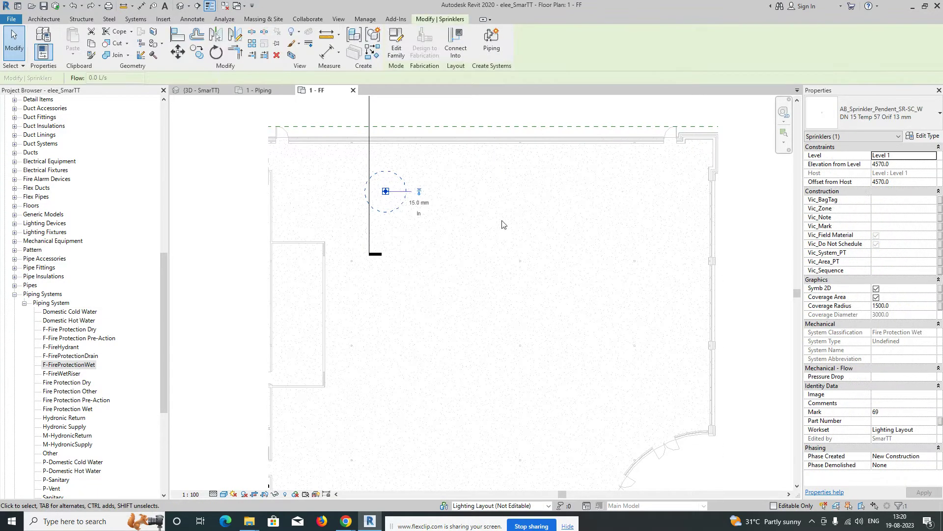
{"action": "key", "text": "Delete"}
Step: Place an AB_Sprinkler_Pendent_SR-SC_W sprinkler, type DN 15 Temp 57 Orif 13 mm, near the upper-left corner of the room in the FF plan
{"action": "middle_click_drag", "start_coordinate": [469, 217], "coordinate": [477, 261]}
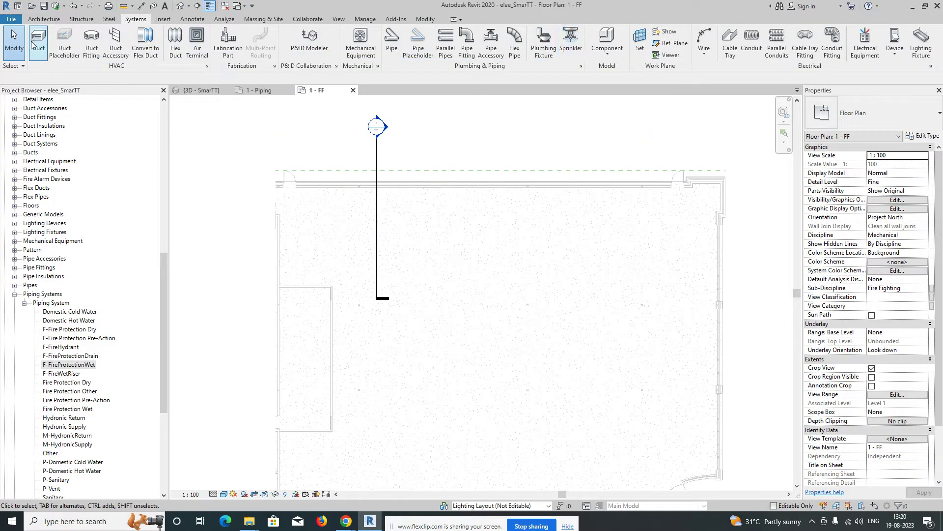
{"action": "left_click", "coordinate": [572, 43]}
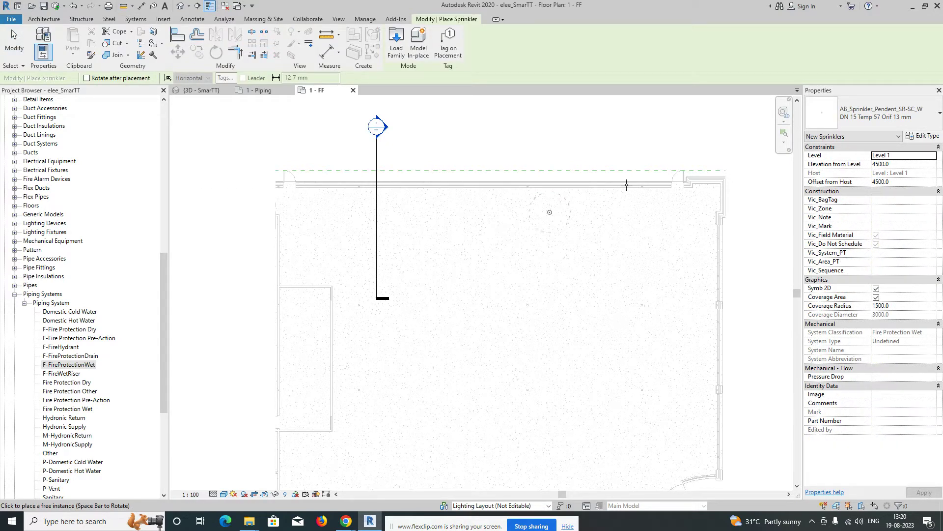
{"action": "left_click", "coordinate": [893, 115]}
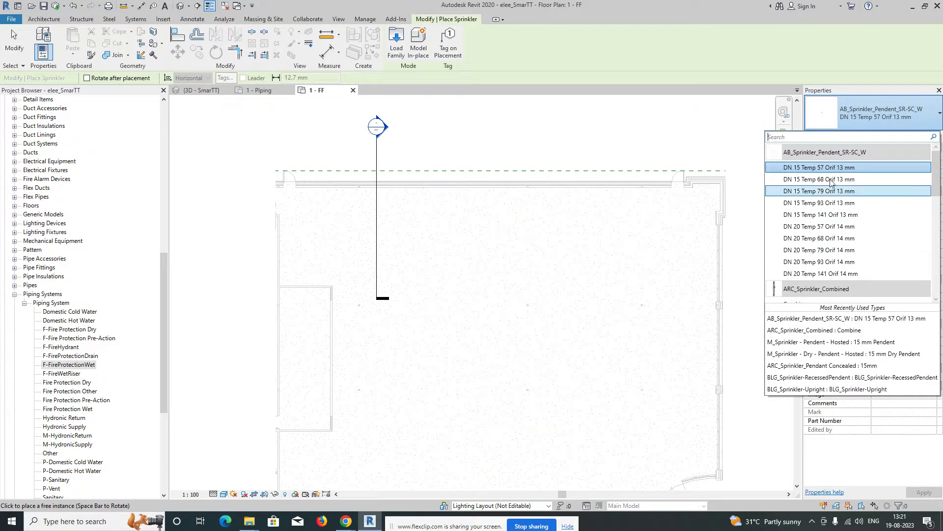
{"action": "scroll", "coordinate": [830, 207], "scroll_direction": "down", "scroll_amount": 3}
{"action": "scroll", "coordinate": [832, 218], "scroll_direction": "up", "scroll_amount": 3}
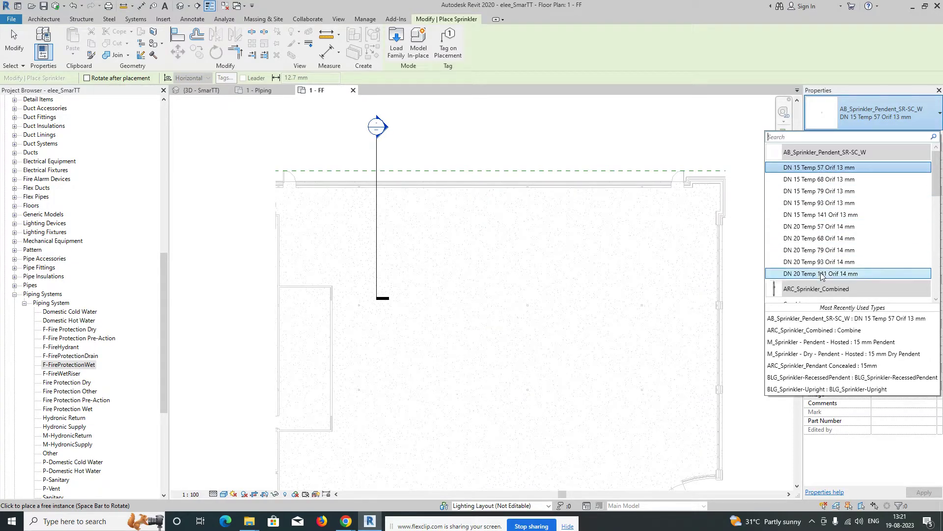
{"action": "left_click", "coordinate": [830, 170]}
{"action": "scroll", "coordinate": [327, 216], "scroll_direction": "up", "scroll_amount": 2}
{"action": "scroll", "coordinate": [332, 216], "scroll_direction": "up", "scroll_amount": 1}
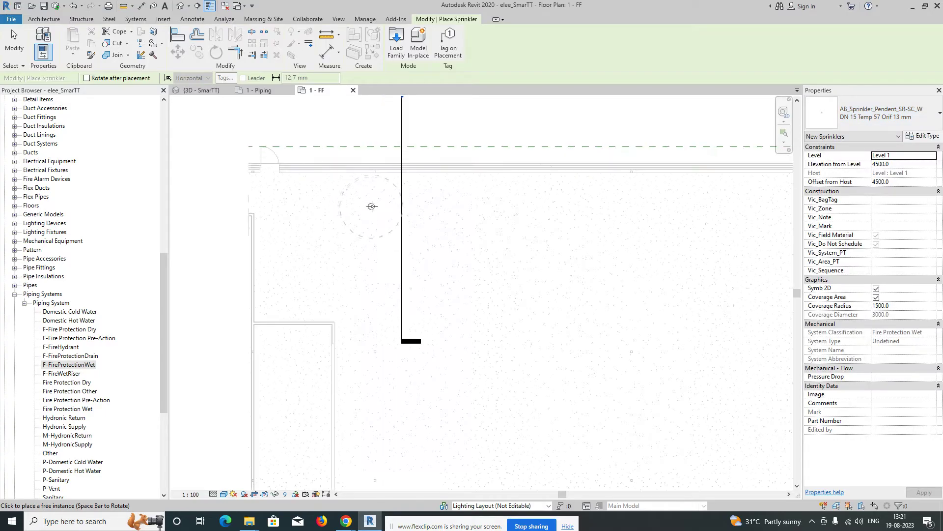
{"action": "left_click", "coordinate": [895, 164]}
{"action": "left_click_drag", "start_coordinate": [890, 164], "coordinate": [871, 164]}
{"action": "left_click", "coordinate": [362, 205]}
{"action": "key", "text": "Escape"}
{"action": "key", "text": "Escape"}
Step: Move the Section 2 line across to the new sprinkler's left side and open its section view at the sprinkler
{"action": "left_click", "coordinate": [402, 188]}
{"action": "left_click_drag", "start_coordinate": [401, 183], "coordinate": [343, 206]}
{"action": "right_click", "coordinate": [343, 207]}
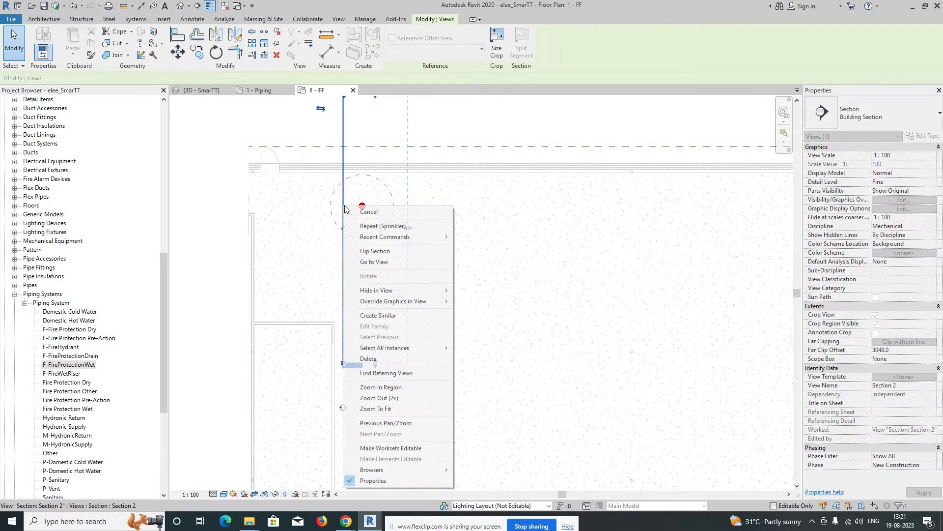
{"action": "left_click", "coordinate": [366, 259]}
{"action": "scroll", "coordinate": [456, 306], "scroll_direction": "up", "scroll_amount": 10}
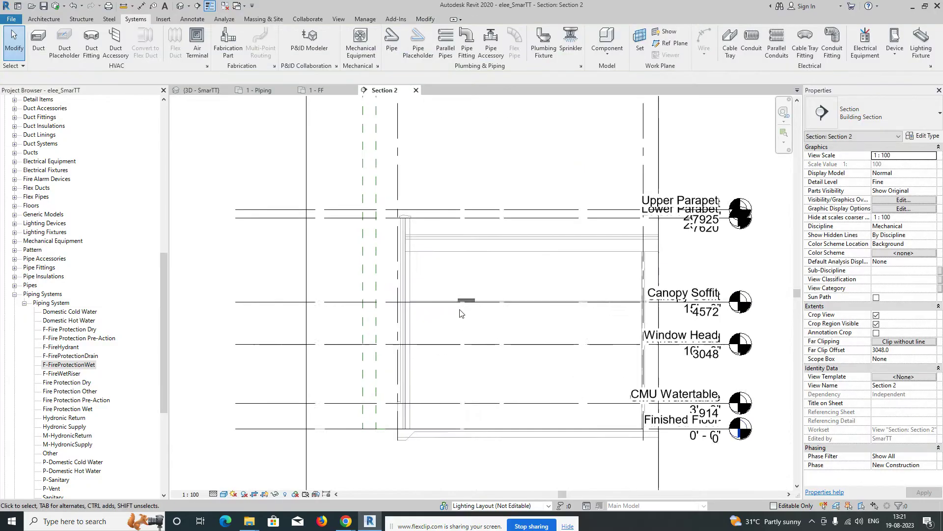
{"action": "scroll", "coordinate": [435, 298], "scroll_direction": "up", "scroll_amount": 3}
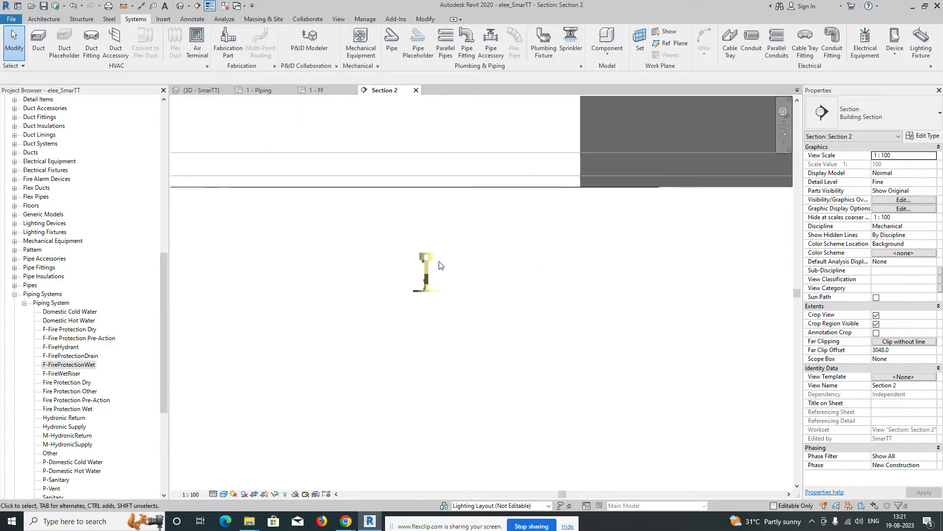
Step: Raise the sprinkler in the section so its body sits up against the ceiling underside
{"action": "left_click", "coordinate": [422, 257]}
{"action": "left_click_drag", "start_coordinate": [422, 259], "coordinate": [425, 167]}
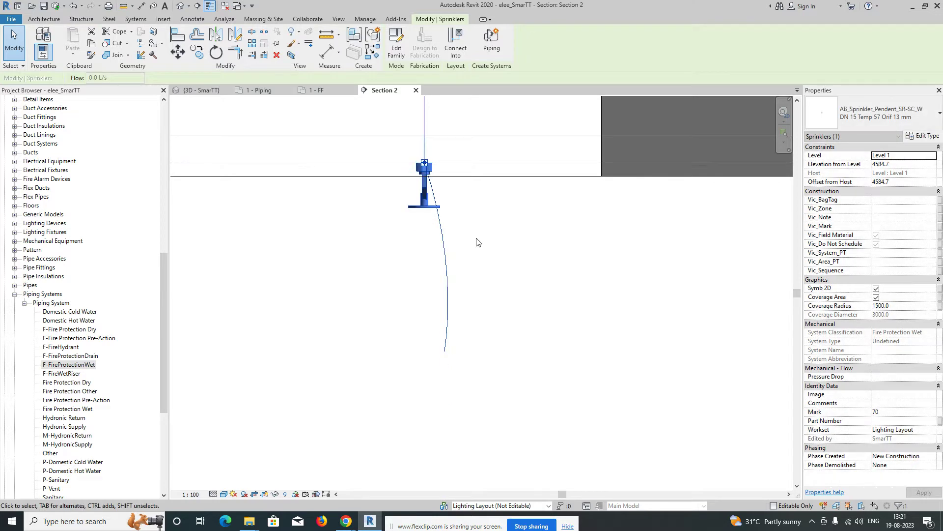
{"action": "left_click", "coordinate": [363, 193]}
Step: Select the elements around the sprinkler in the section and examine them in the section-boxed 3D view from the side
{"action": "left_click_drag", "start_coordinate": [339, 129], "coordinate": [528, 302]}
{"action": "left_click", "coordinate": [394, 230]}
{"action": "scroll", "coordinate": [394, 230], "scroll_direction": "down", "scroll_amount": 5}
{"action": "left_click_drag", "start_coordinate": [337, 162], "coordinate": [575, 301]}
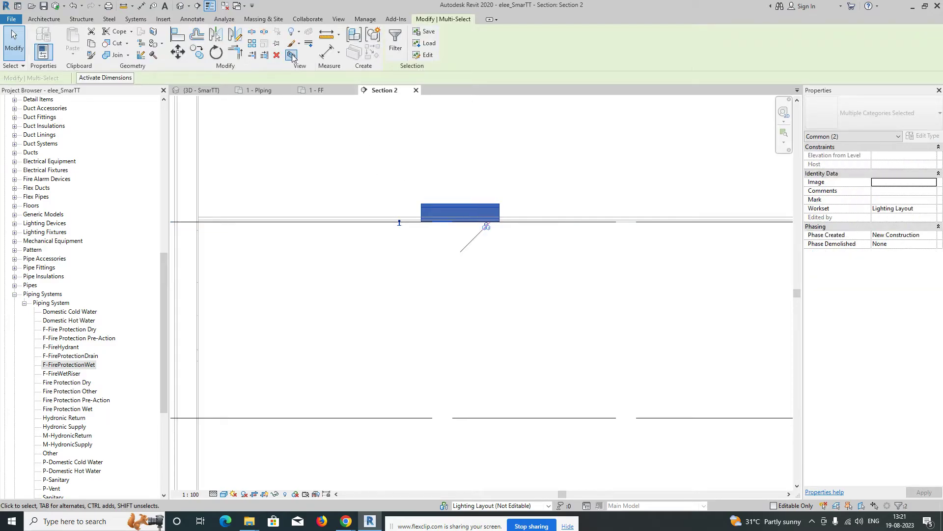
{"action": "key", "text": "ctrl+Tab"}
{"action": "scroll", "coordinate": [359, 271], "scroll_direction": "up", "scroll_amount": 3}
{"action": "mouse_move", "coordinate": [360, 267]}
{"action": "middle_mouse_down", "text": "shift"}
{"action": "mouse_move", "coordinate": [329, 235]}
{"action": "mouse_move", "coordinate": [364, 255]}
{"action": "middle_mouse_up", "text": "shift"}
{"action": "scroll", "coordinate": [365, 255], "scroll_direction": "up", "scroll_amount": 2}
{"action": "left_click", "coordinate": [396, 303]}
{"action": "middle_click_drag", "start_coordinate": [253, 266], "coordinate": [519, 359]}
{"action": "scroll", "coordinate": [416, 283], "scroll_direction": "up", "scroll_amount": 6}
{"action": "scroll", "coordinate": [452, 276], "scroll_direction": "down", "scroll_amount": 2}
{"action": "scroll", "coordinate": [452, 276], "scroll_direction": "down", "scroll_amount": 4}
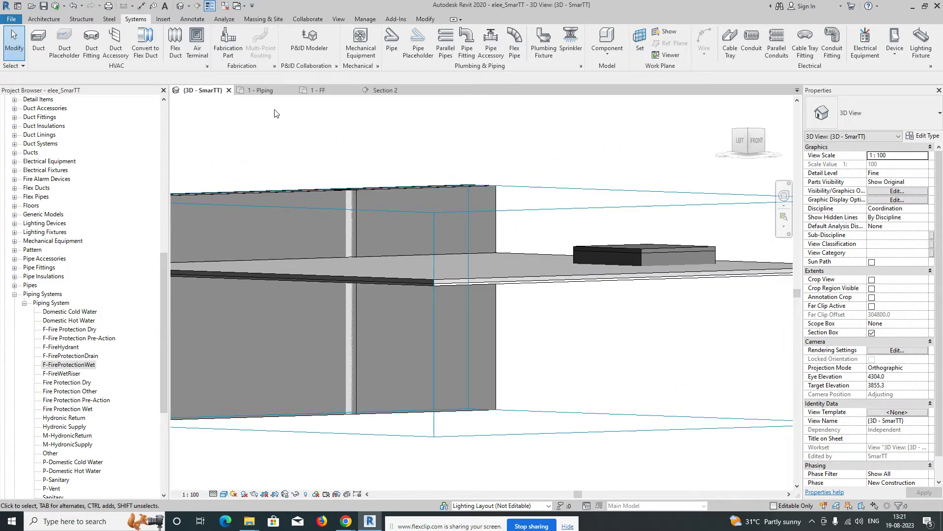
Step: Return to the FF floor plan with all other views closed and shift the sprinkler slightly toward the left wall
{"action": "left_click", "coordinate": [321, 90]}
{"action": "left_click", "coordinate": [224, 6]}
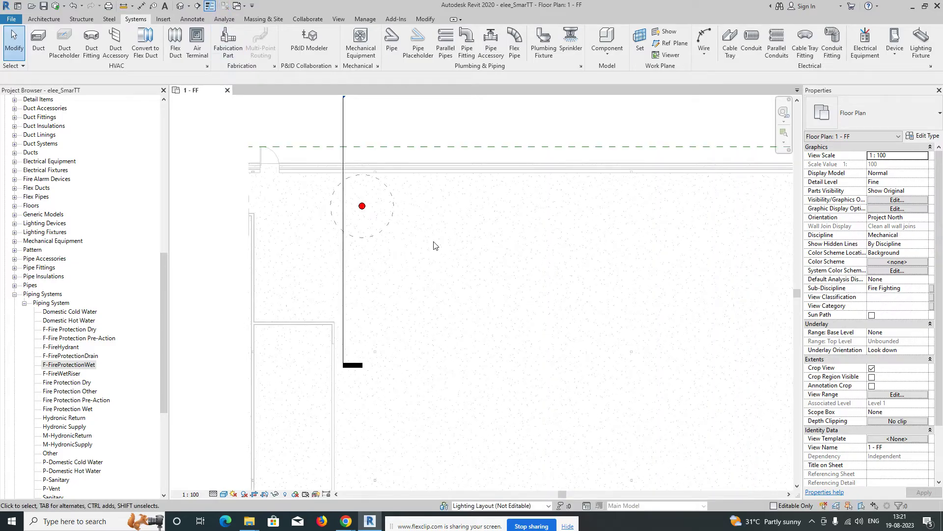
{"action": "scroll", "coordinate": [379, 216], "scroll_direction": "up", "scroll_amount": 2}
{"action": "left_click", "coordinate": [382, 216]}
{"action": "scroll", "coordinate": [384, 220], "scroll_direction": "up", "scroll_amount": 2}
{"action": "left_click_drag", "start_coordinate": [383, 220], "coordinate": [336, 219]}
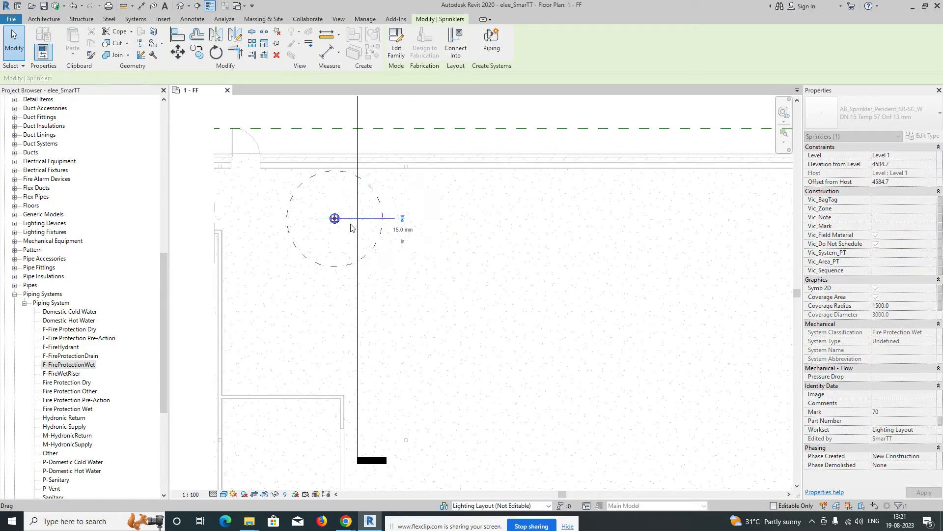
{"action": "left_click", "coordinate": [335, 295]}
{"action": "scroll", "coordinate": [335, 295], "scroll_direction": "down", "scroll_amount": 3}
Step: Copy the sprinkler 5500 mm horizontally to the right using the multiple copy option
{"action": "left_click", "coordinate": [337, 284]}
{"action": "scroll", "coordinate": [337, 283], "scroll_direction": "up", "scroll_amount": 1}
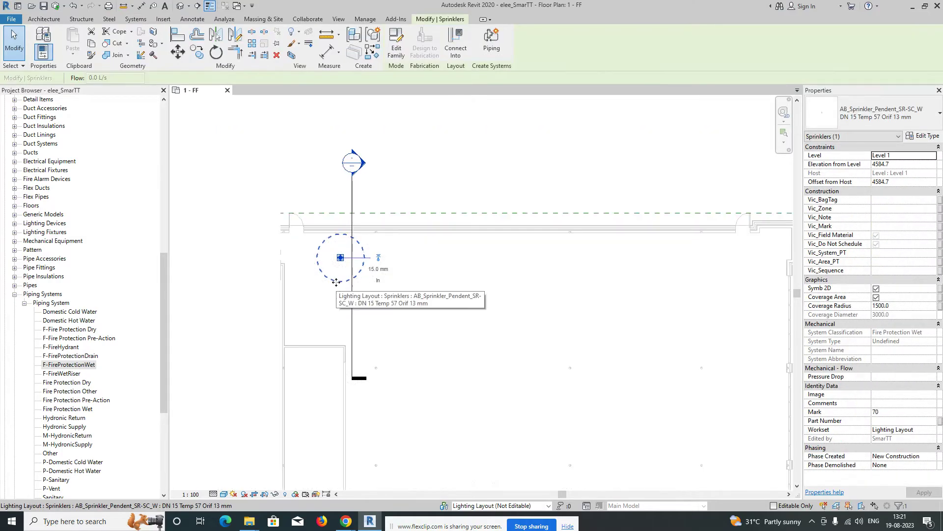
{"action": "key", "text": "m"}
{"action": "key", "text": "v"}
{"action": "scroll", "coordinate": [352, 277], "scroll_direction": "up", "scroll_amount": 3}
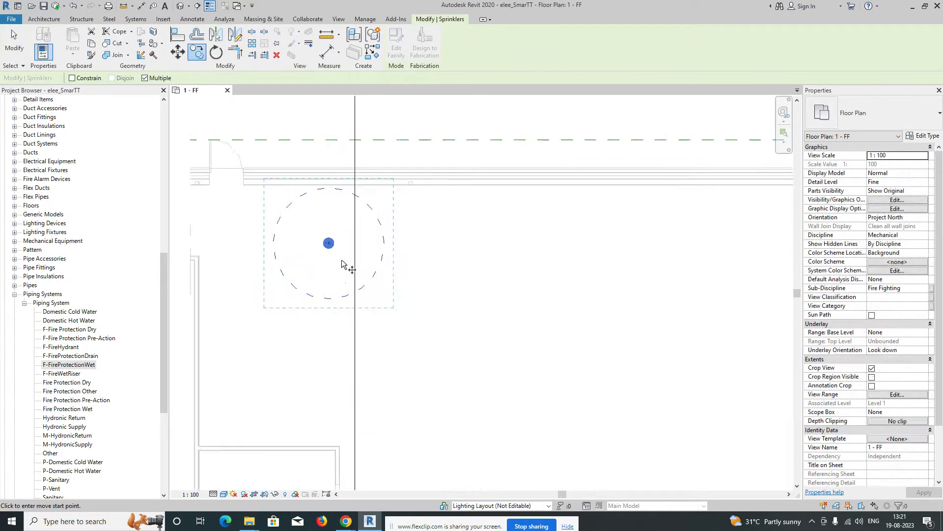
{"action": "left_click", "coordinate": [325, 238]}
{"action": "scroll", "coordinate": [346, 239], "scroll_direction": "down", "scroll_amount": 2}
{"action": "scroll", "coordinate": [388, 241], "scroll_direction": "down", "scroll_amount": 1}
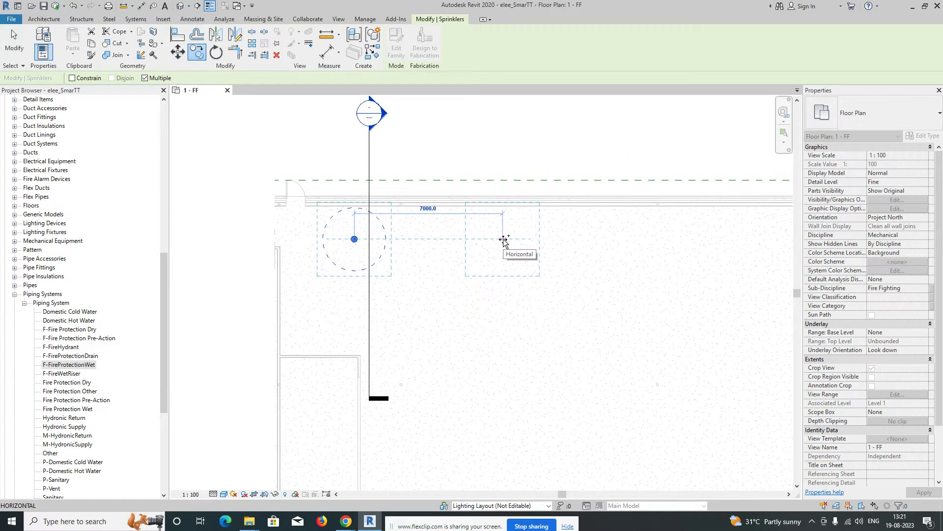
{"action": "type", "text": "5500"}
{"action": "key", "text": "Return"}
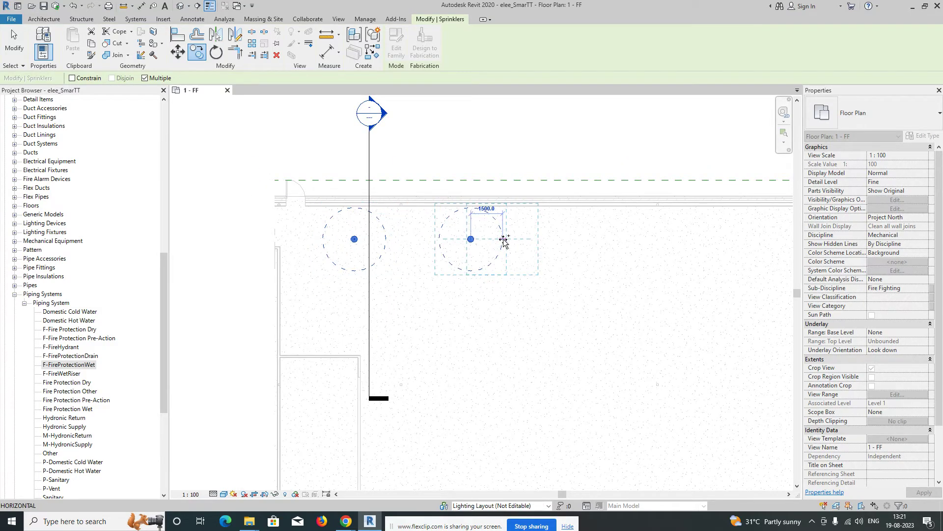
{"action": "scroll", "coordinate": [503, 239], "scroll_direction": "down", "scroll_amount": 1}
{"action": "key", "text": "Escape"}
Step: Copy the second sprinkler three more times to the right at the same spacing to complete a row of five
{"action": "left_click", "coordinate": [494, 268]}
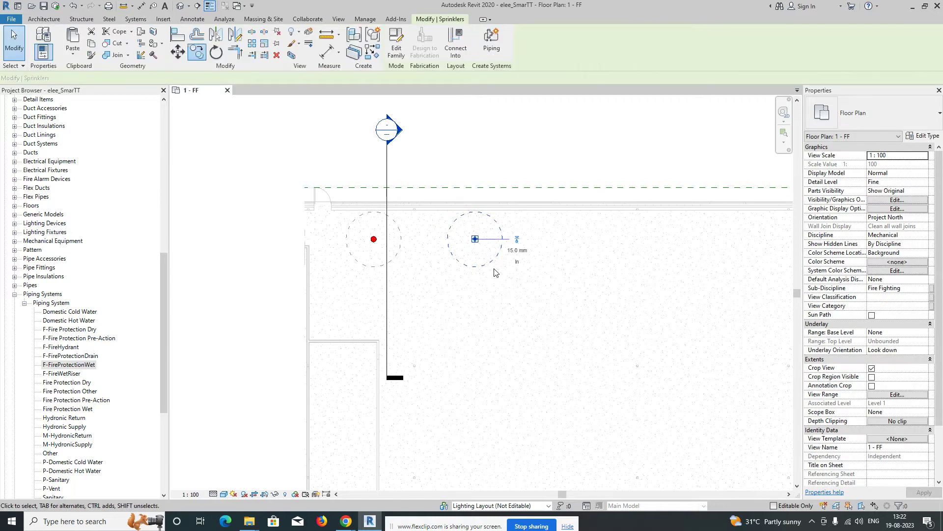
{"action": "left_click", "coordinate": [199, 58]}
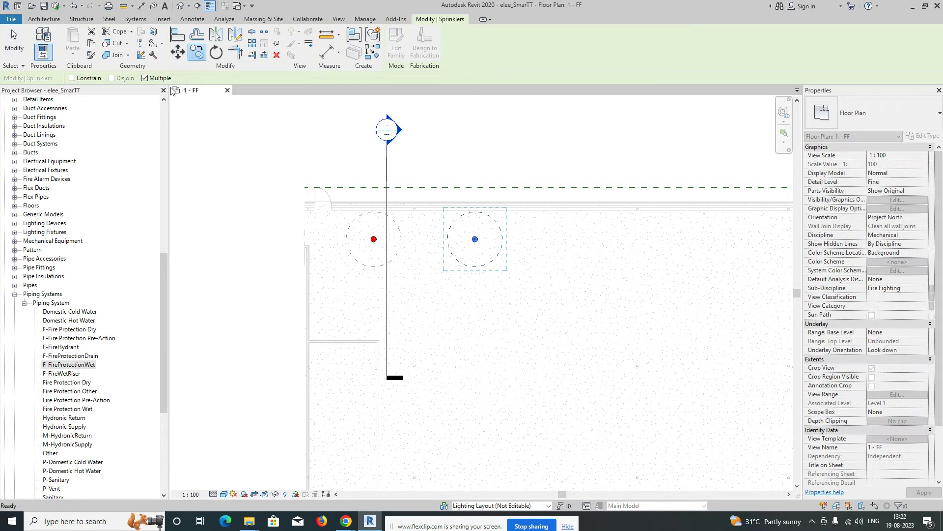
{"action": "left_click", "coordinate": [374, 240]}
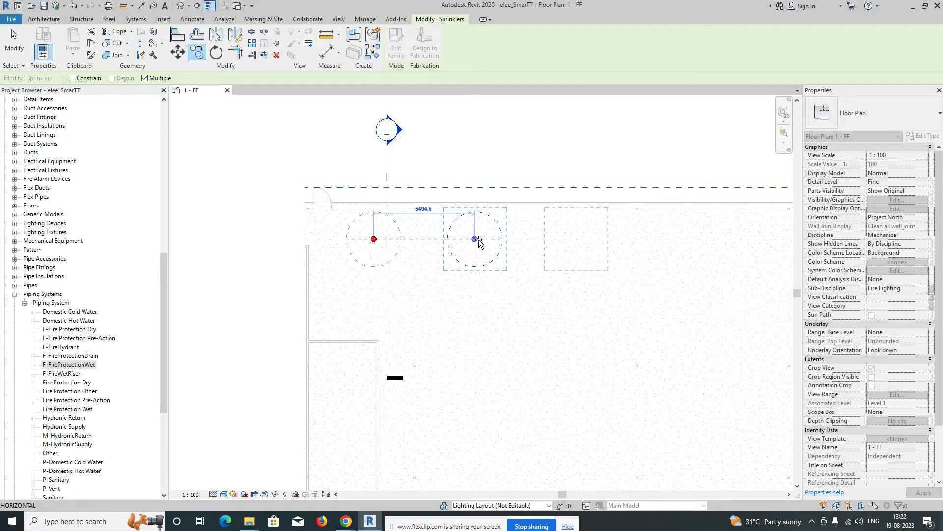
{"action": "left_click", "coordinate": [577, 240]}
{"action": "middle_click_drag", "start_coordinate": [658, 244], "coordinate": [416, 246]}
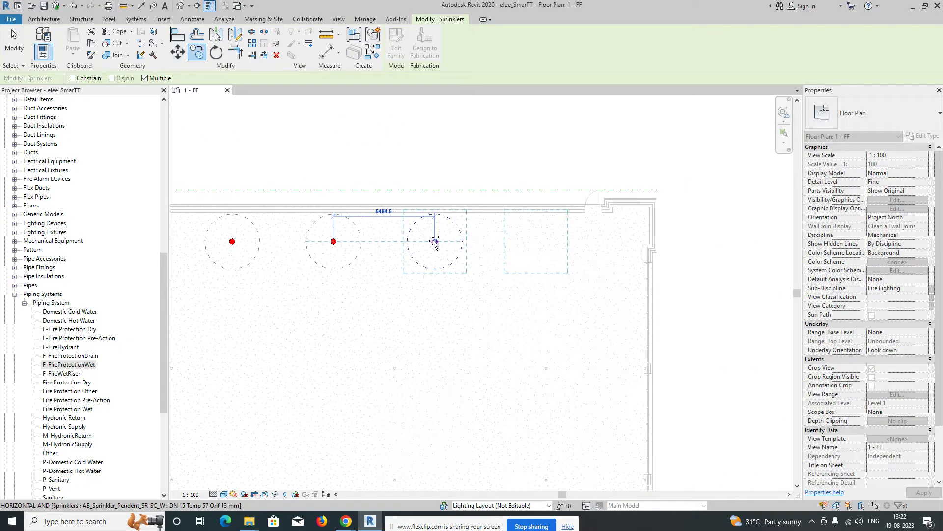
{"action": "left_click", "coordinate": [435, 241]}
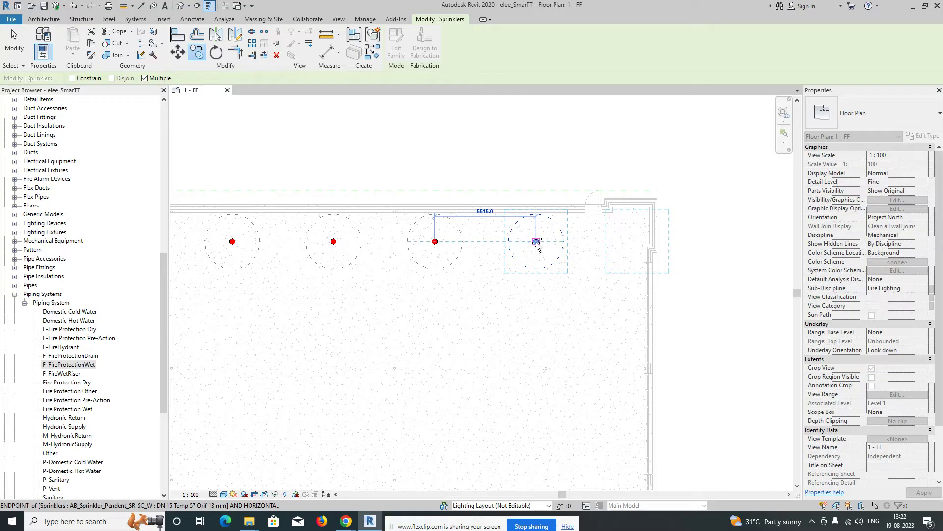
{"action": "left_click", "coordinate": [537, 242]}
{"action": "scroll", "coordinate": [565, 246], "scroll_direction": "down", "scroll_amount": 2}
{"action": "key", "text": "Escape"}
{"action": "key", "text": "Escape"}
Step: Copy the row of five sprinklers 5500 mm straight down to form a second row
{"action": "left_click_drag", "start_coordinate": [362, 254], "coordinate": [573, 286]}
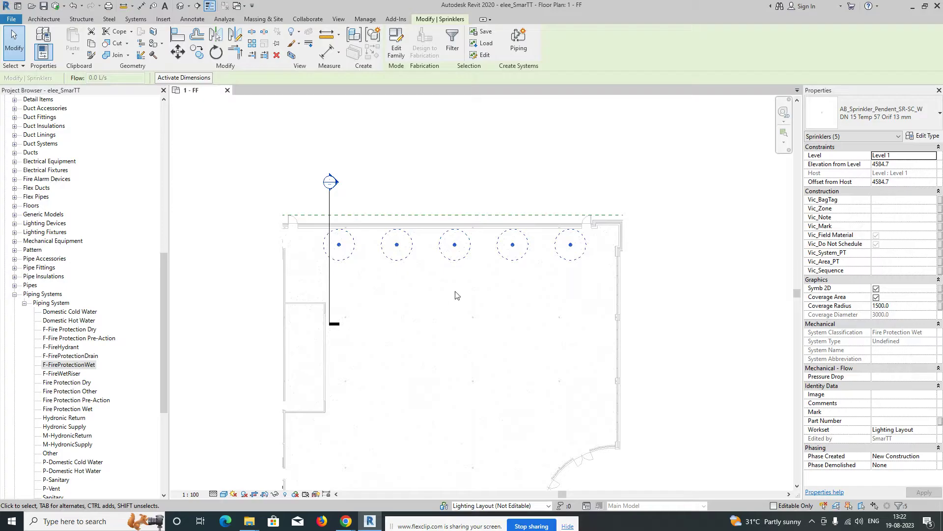
{"action": "left_click", "coordinate": [199, 57]}
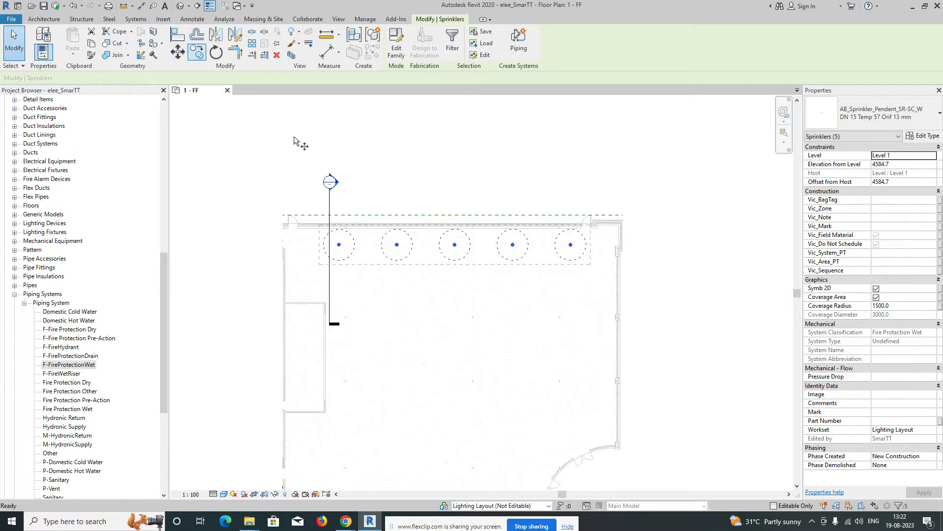
{"action": "scroll", "coordinate": [345, 252], "scroll_direction": "up", "scroll_amount": 3}
{"action": "left_click", "coordinate": [335, 238]}
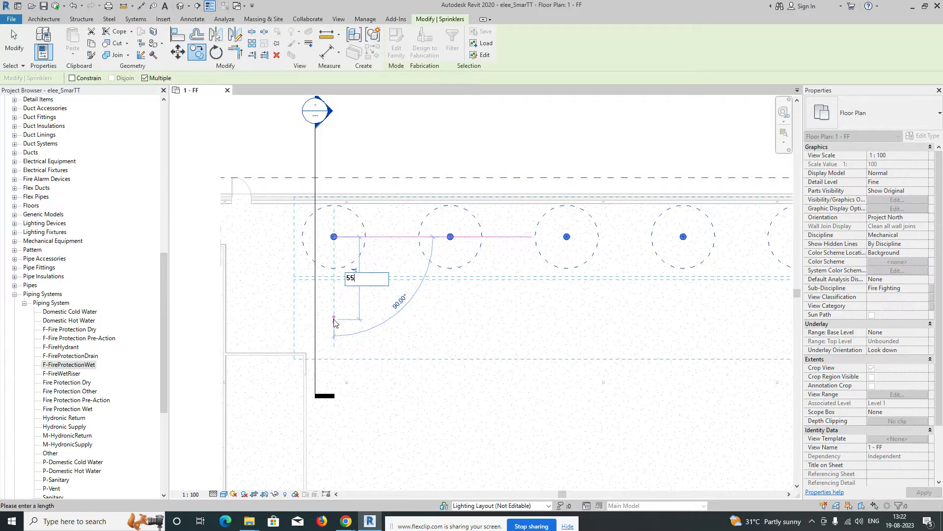
{"action": "type", "text": "5500"}
{"action": "key", "text": "Return"}
{"action": "scroll", "coordinate": [334, 322], "scroll_direction": "down", "scroll_amount": 3}
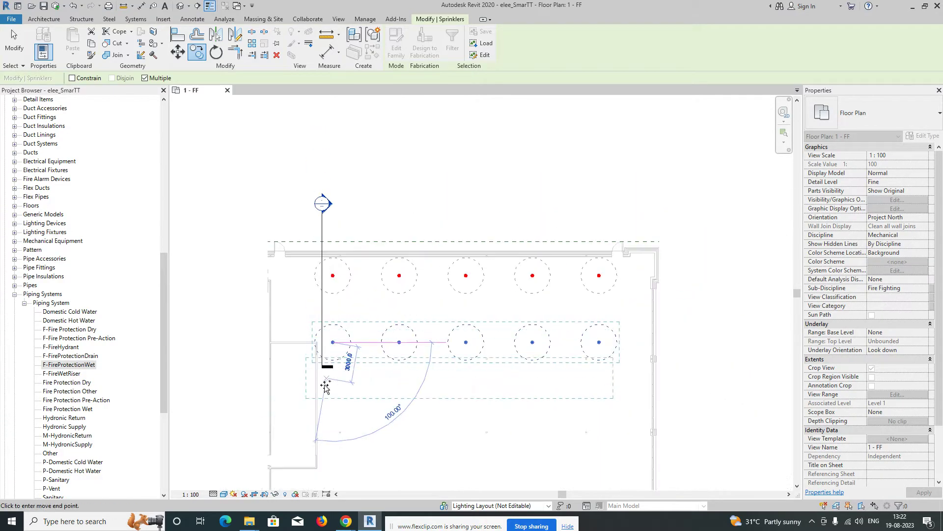
{"action": "key", "text": "Escape"}
{"action": "key", "text": "Escape"}
Step: Copy the second sprinkler row downward three times at the same row spacing, for five rows in total
{"action": "left_click_drag", "start_coordinate": [231, 209], "coordinate": [658, 298]}
{"action": "left_click", "coordinate": [197, 52]}
{"action": "scroll", "coordinate": [341, 172], "scroll_direction": "up", "scroll_amount": 3}
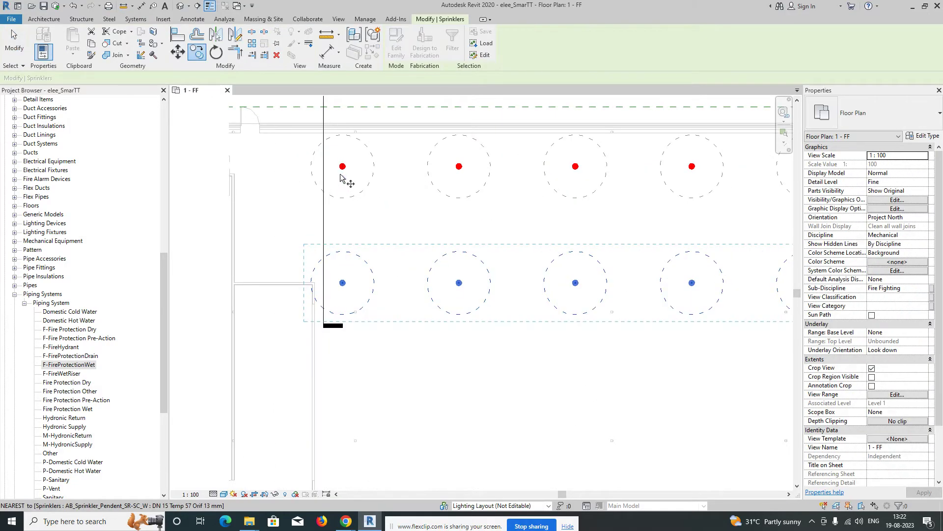
{"action": "left_click", "coordinate": [344, 168]}
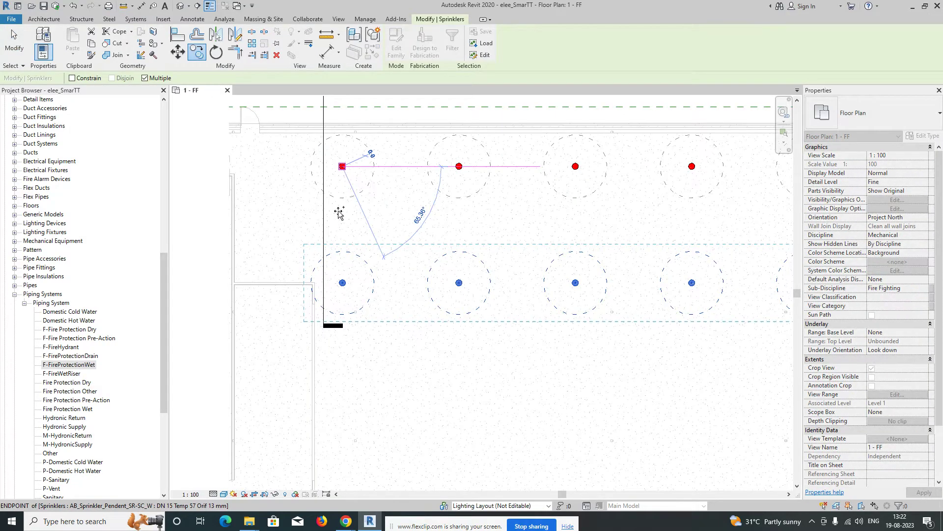
{"action": "left_click", "coordinate": [343, 283]}
{"action": "scroll", "coordinate": [344, 283], "scroll_direction": "down", "scroll_amount": 2}
{"action": "middle_click_drag", "start_coordinate": [344, 283], "coordinate": [344, 197]}
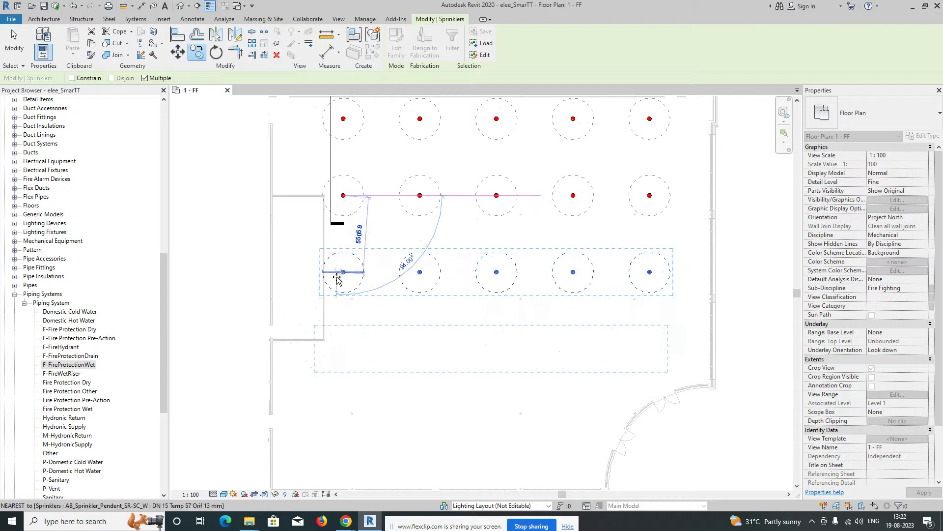
{"action": "scroll", "coordinate": [337, 276], "scroll_direction": "up", "scroll_amount": 2}
{"action": "scroll", "coordinate": [346, 270], "scroll_direction": "down", "scroll_amount": 2}
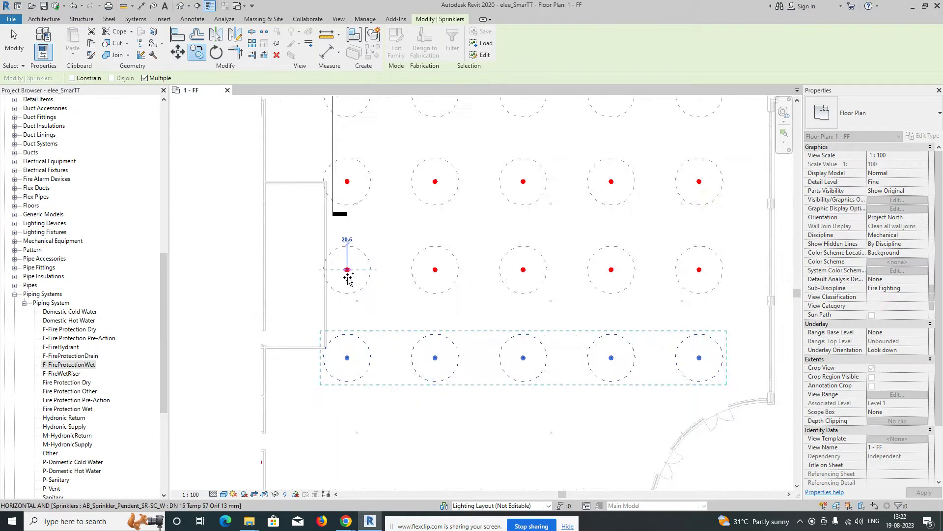
{"action": "scroll", "coordinate": [347, 280], "scroll_direction": "up", "scroll_amount": 2}
{"action": "scroll", "coordinate": [353, 283], "scroll_direction": "down", "scroll_amount": 3}
{"action": "middle_click_drag", "start_coordinate": [357, 289], "coordinate": [352, 227]}
{"action": "key", "text": "Escape"}
{"action": "key", "text": "Escape"}
Step: Delete the rightmost sprinkler of the lowest row, which falls outside the curved entrance wall
{"action": "left_click", "coordinate": [622, 305]}
{"action": "key", "text": "Escape"}
{"action": "scroll", "coordinate": [329, 219], "scroll_direction": "down", "scroll_amount": 3}
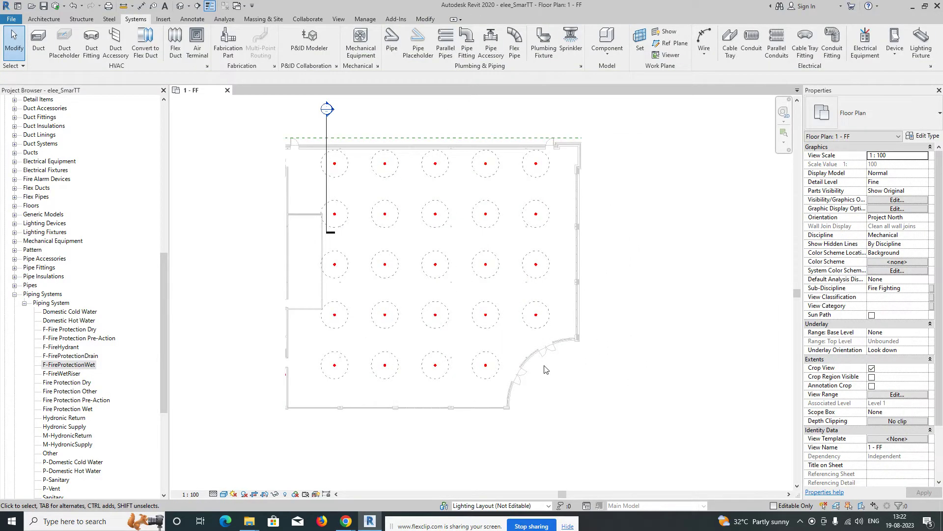
Step: Select the whole sprinkler grid and nudge it slightly down, away from the upper wall
{"action": "left_click", "coordinate": [261, 138]}
{"action": "key", "text": "Escape"}
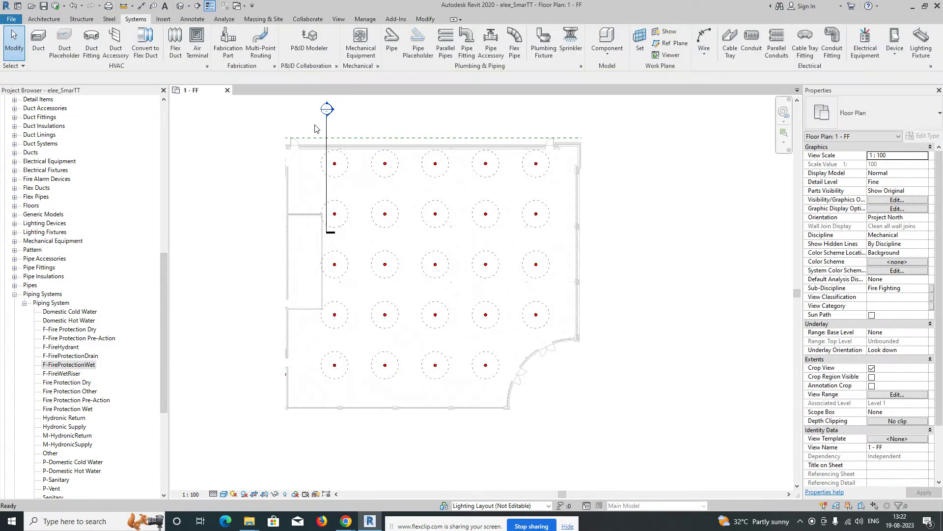
{"action": "left_click_drag", "start_coordinate": [304, 128], "coordinate": [557, 403]}
{"action": "key", "text": "Down"}
{"action": "key", "text": "Down"}
{"action": "key", "text": "Escape"}
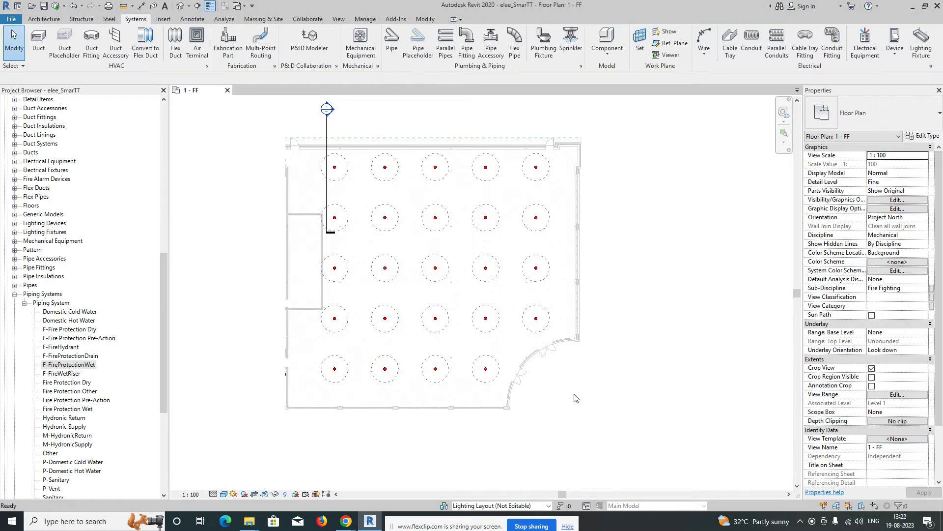
Step: Move the Section 2 line to the left, clear of the first column of sprinklers
{"action": "scroll", "coordinate": [330, 183], "scroll_direction": "up", "scroll_amount": 3}
{"action": "left_click", "coordinate": [327, 189]}
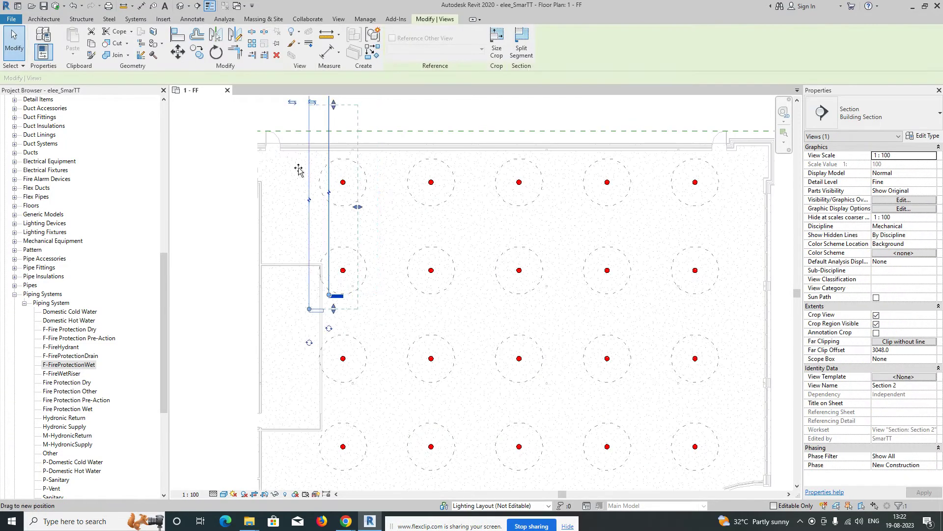
{"action": "left_click_drag", "start_coordinate": [287, 172], "coordinate": [272, 172]}
{"action": "scroll", "coordinate": [362, 226], "scroll_direction": "down", "scroll_amount": 3}
{"action": "middle_click_drag", "start_coordinate": [376, 231], "coordinate": [368, 228]}
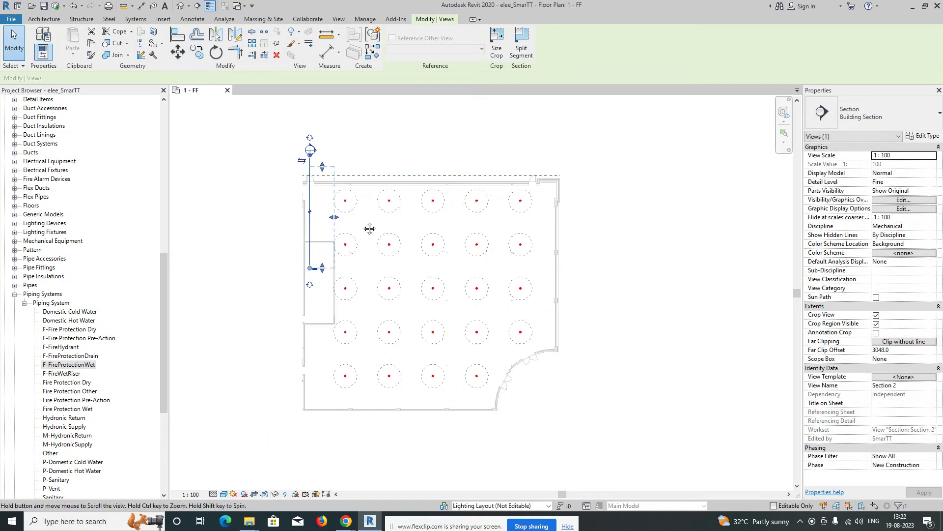
Step: Select the whole sprinkler grid and create a Fire Protection Wet piping system named Fire Protection Wet 1 from it
{"action": "scroll", "coordinate": [357, 226], "scroll_direction": "up", "scroll_amount": 2}
{"action": "key", "text": "Escape"}
{"action": "scroll", "coordinate": [357, 229], "scroll_direction": "down", "scroll_amount": 3}
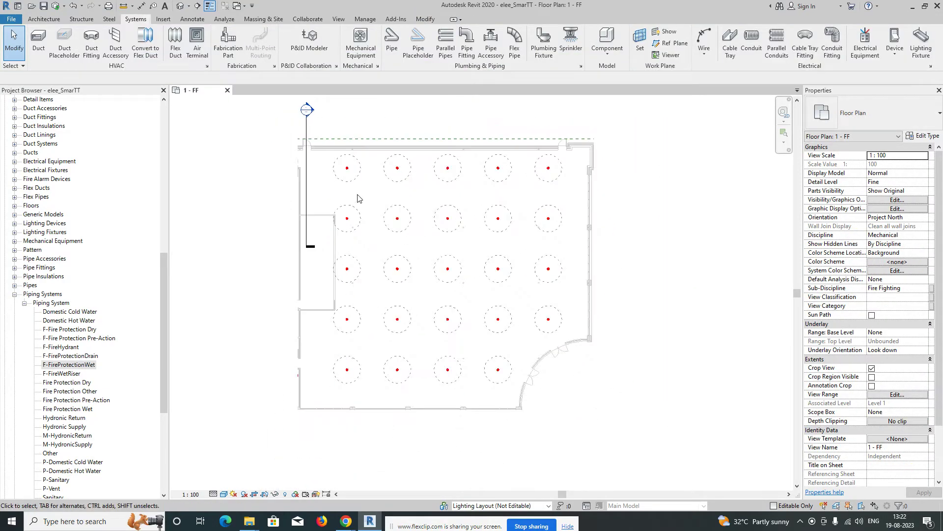
{"action": "left_click_drag", "start_coordinate": [327, 129], "coordinate": [552, 374]}
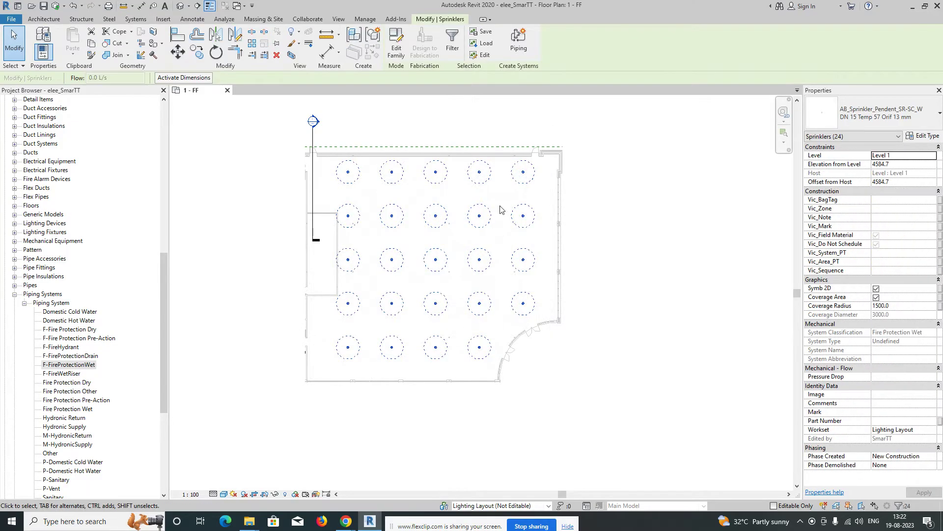
{"action": "left_click", "coordinate": [520, 43]}
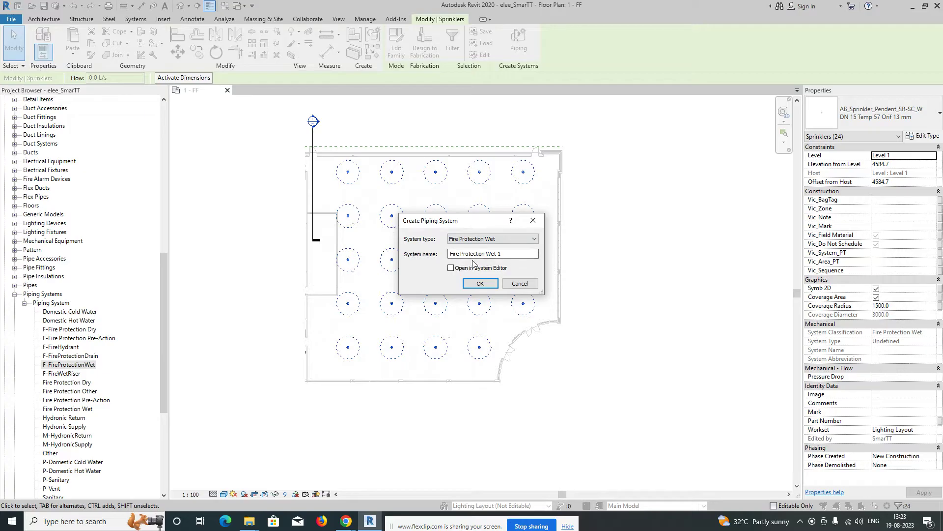
{"action": "left_click", "coordinate": [478, 288]}
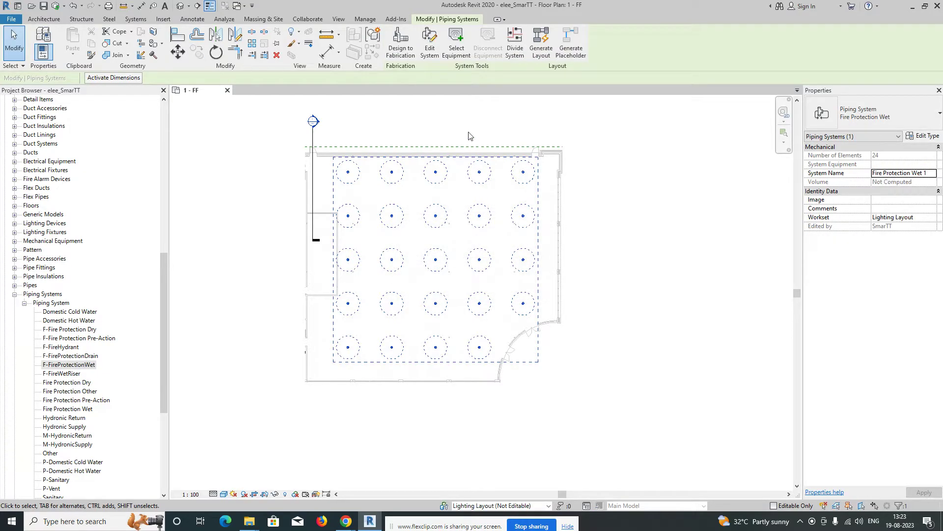
Step: Generate a Network pipe layout for the sprinklers, setting the main pipe offset to 5000 and entering a branch offset
{"action": "left_click", "coordinate": [535, 48]}
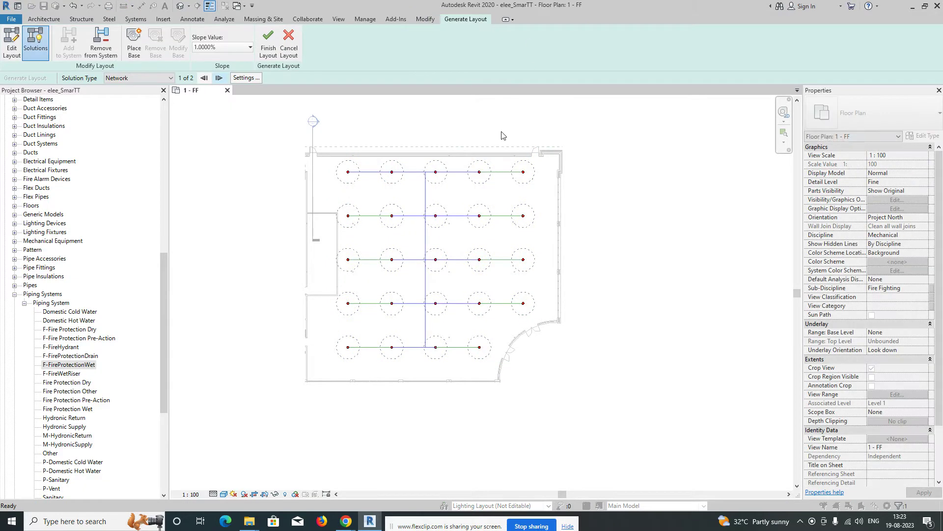
{"action": "left_click", "coordinate": [246, 78]}
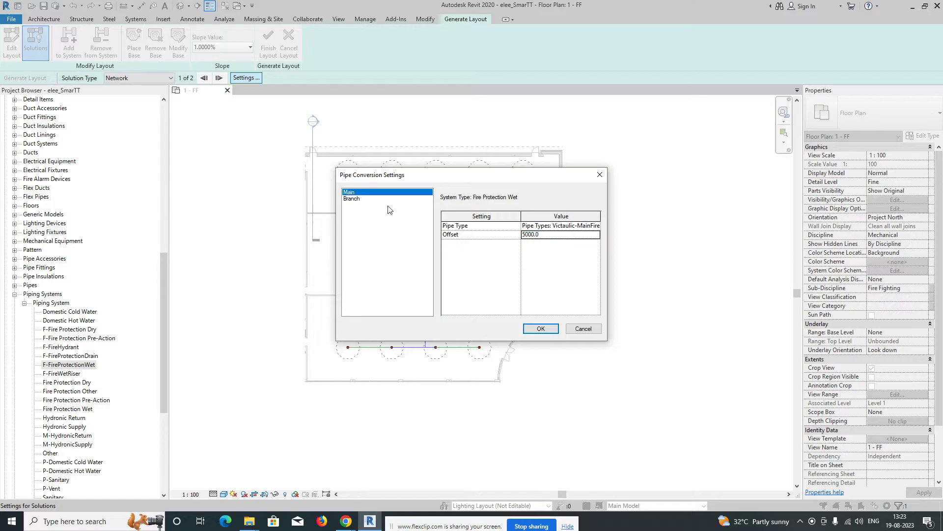
{"action": "left_click", "coordinate": [354, 200]}
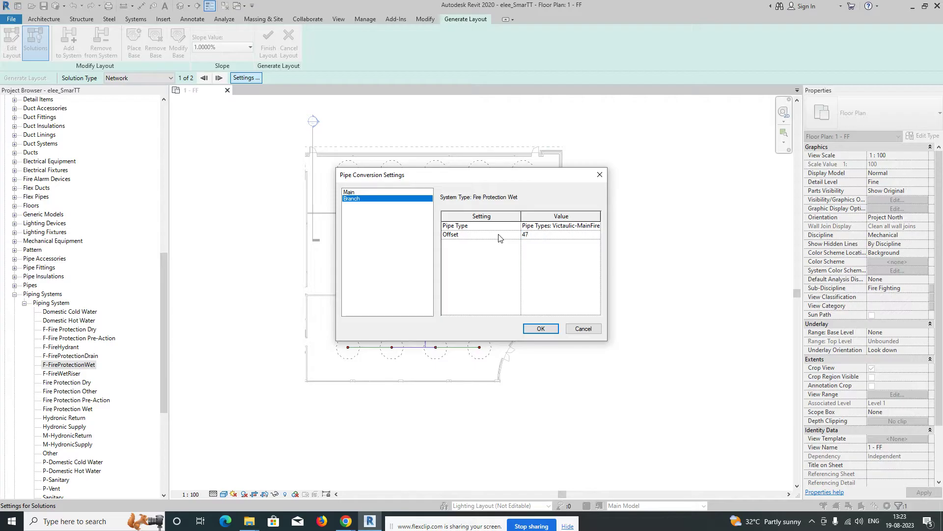
{"action": "left_click", "coordinate": [541, 328]}
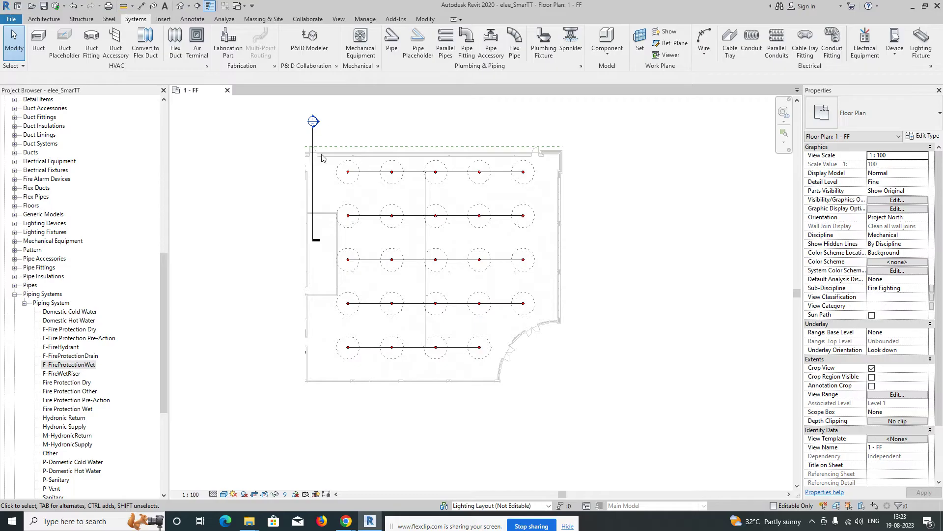
Step: Show the sprinkler piping in a section-boxed 3D view, lowering the box top below the roof and extending its base to the floor
{"action": "left_click_drag", "start_coordinate": [328, 137], "coordinate": [555, 406]}
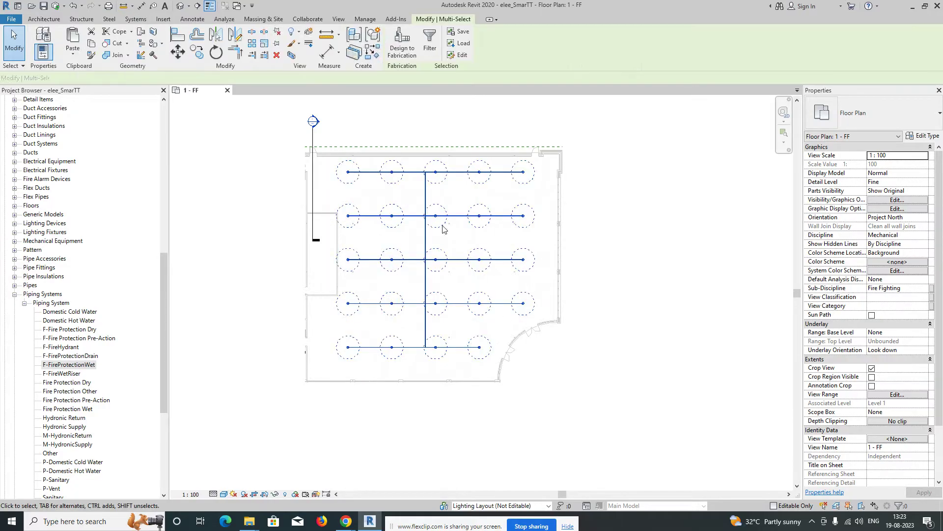
{"action": "left_click", "coordinate": [291, 55]}
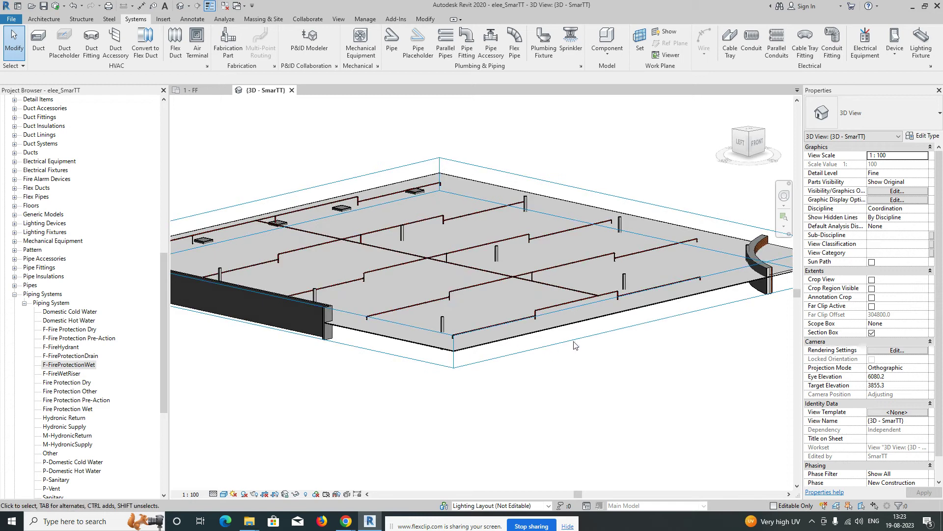
{"action": "left_click", "coordinate": [496, 201]}
{"action": "middle_click_drag", "start_coordinate": [499, 200], "coordinate": [511, 225], "text": "shift"}
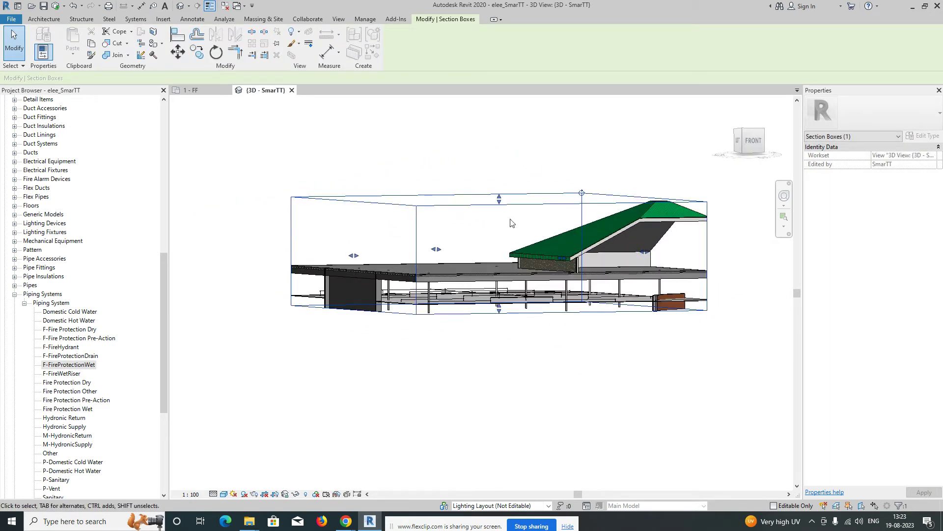
{"action": "left_click_drag", "start_coordinate": [499, 199], "coordinate": [505, 277]}
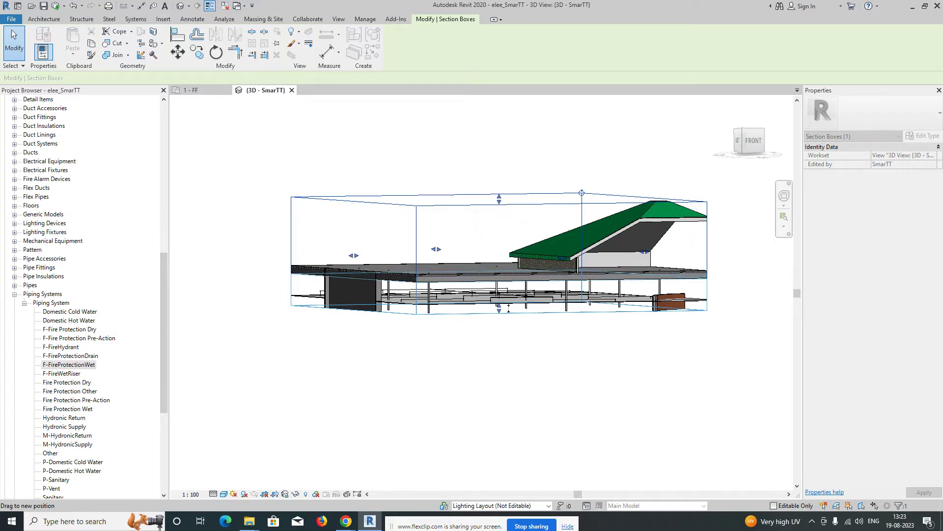
{"action": "scroll", "coordinate": [509, 308], "scroll_direction": "up", "scroll_amount": 1}
{"action": "left_click_drag", "start_coordinate": [498, 310], "coordinate": [498, 386]}
{"action": "scroll", "coordinate": [479, 340], "scroll_direction": "up", "scroll_amount": 3}
{"action": "middle_click_drag", "start_coordinate": [484, 338], "coordinate": [472, 383], "text": "shift"}
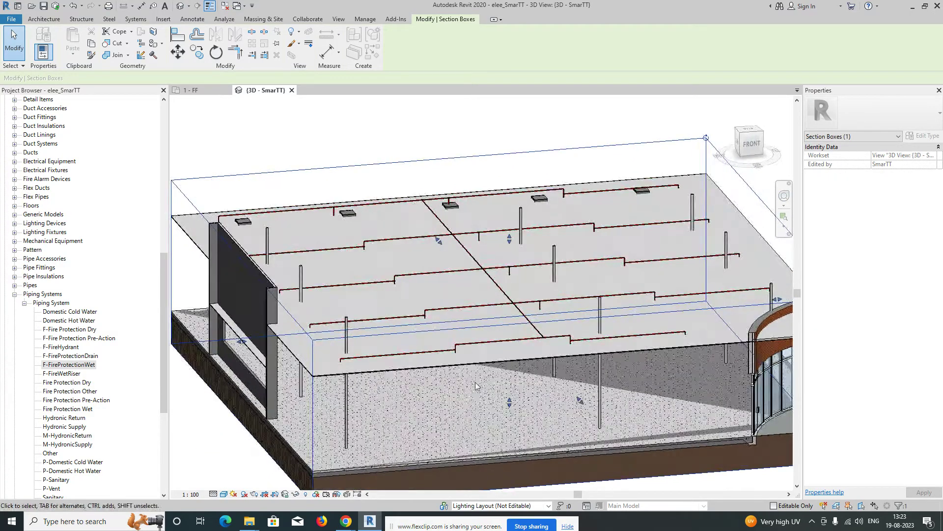
Step: Inspect the generated pipes and sprinkler drops around the ceiling slab in 3D, and return to the 1 - FF floor plan
{"action": "left_click", "coordinate": [472, 383]}
{"action": "middle_click_drag", "start_coordinate": [479, 314], "coordinate": [588, 378], "text": "shift"}
{"action": "scroll", "coordinate": [709, 375], "scroll_direction": "up", "scroll_amount": 5}
{"action": "scroll", "coordinate": [588, 350], "scroll_direction": "down", "scroll_amount": 6}
{"action": "middle_click_drag", "start_coordinate": [429, 322], "coordinate": [643, 234], "text": "shift"}
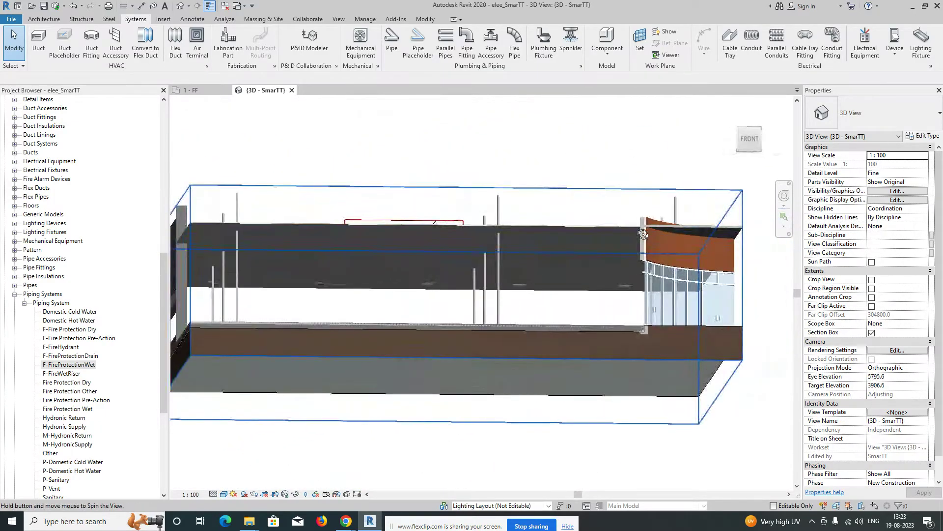
{"action": "scroll", "coordinate": [433, 261], "scroll_direction": "up", "scroll_amount": 6}
{"action": "scroll", "coordinate": [487, 284], "scroll_direction": "down", "scroll_amount": 5}
{"action": "scroll", "coordinate": [484, 303], "scroll_direction": "up", "scroll_amount": 5}
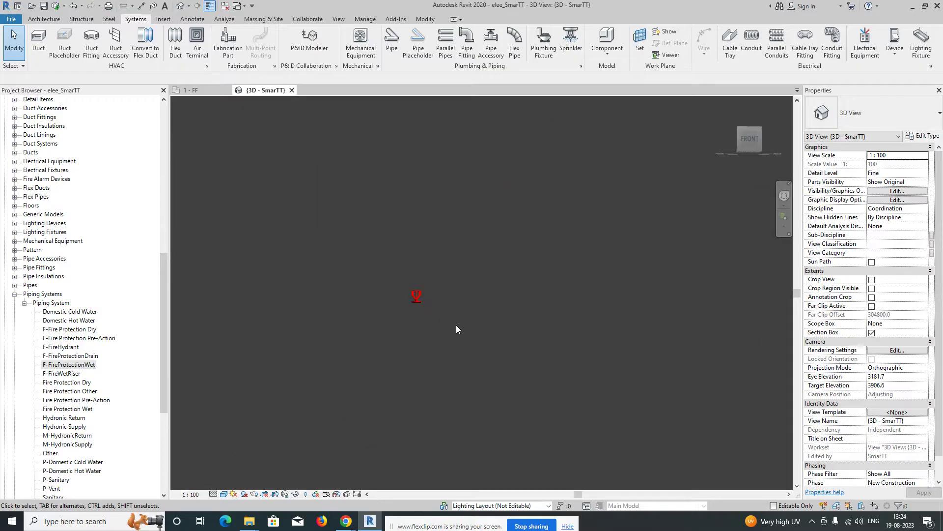
{"action": "scroll", "coordinate": [517, 335], "scroll_direction": "down", "scroll_amount": 5}
{"action": "middle_click_drag", "start_coordinate": [516, 335], "coordinate": [316, 163], "text": "shift"}
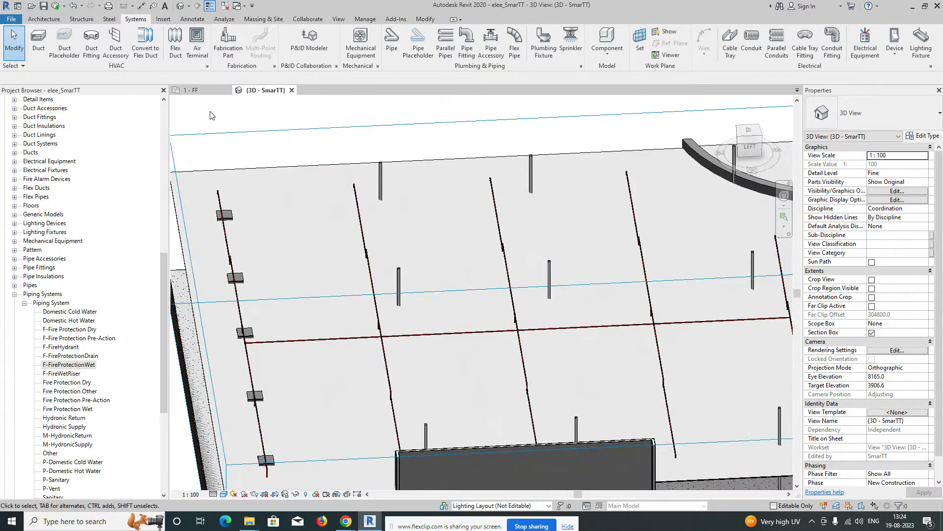
{"action": "left_click", "coordinate": [203, 91]}
{"action": "scroll", "coordinate": [428, 267], "scroll_direction": "up", "scroll_amount": 2}
{"action": "middle_click_drag", "start_coordinate": [415, 335], "coordinate": [408, 375]}
{"action": "scroll", "coordinate": [408, 375], "scroll_direction": "down", "scroll_amount": 2}
{"action": "left_click_drag", "start_coordinate": [301, 166], "coordinate": [563, 459]}
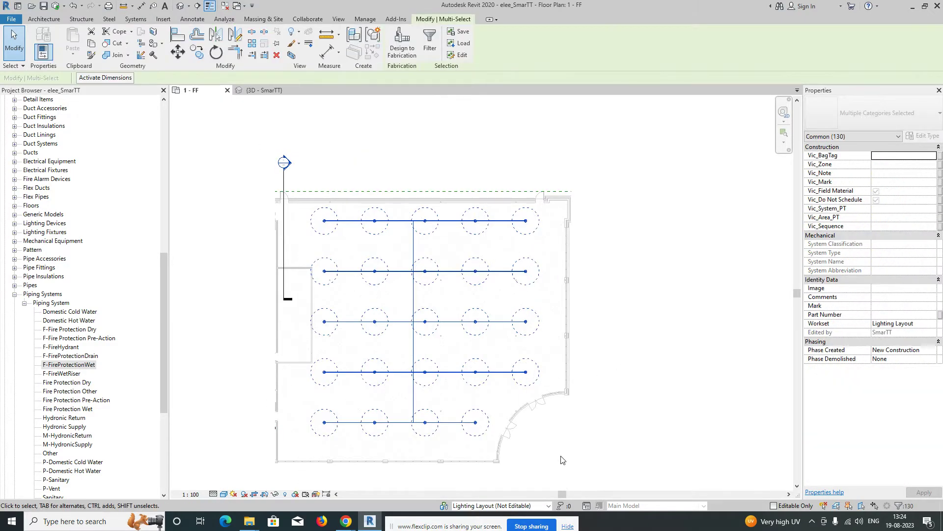
{"action": "left_click", "coordinate": [429, 49]}
{"action": "left_click", "coordinate": [323, 177]}
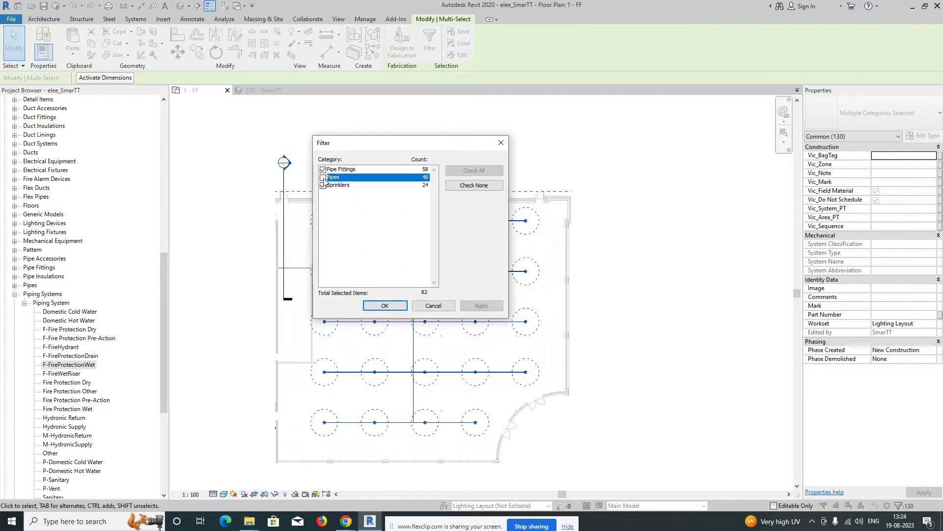
{"action": "left_click", "coordinate": [323, 169]}
{"action": "left_click", "coordinate": [384, 306]}
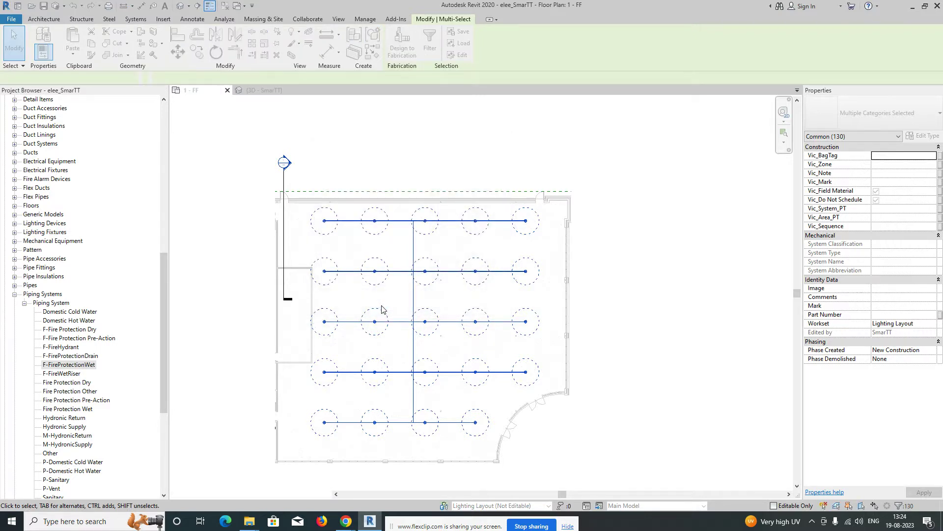
{"action": "left_click", "coordinate": [452, 42]}
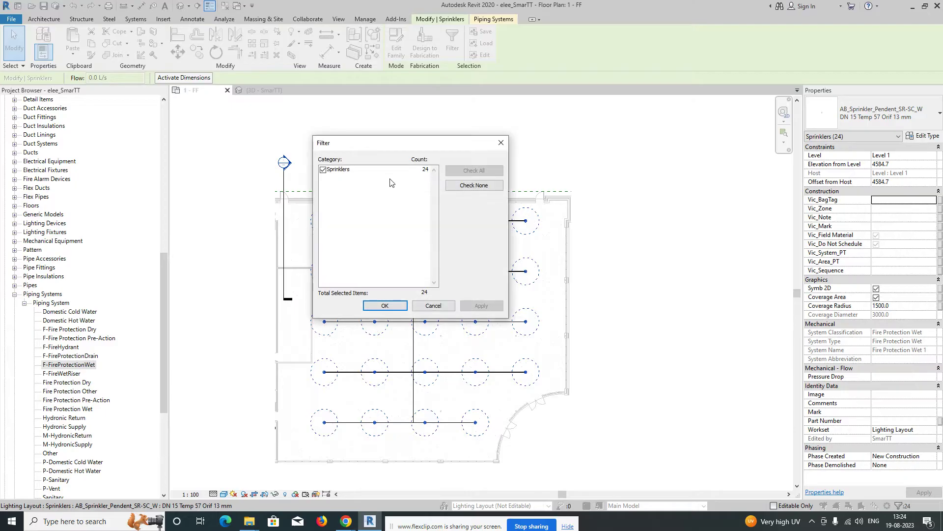
{"action": "key", "text": "Escape"}
{"action": "key", "text": "Escape"}
Step: Filter the sprinkler layout selection down to pipes and pipe fittings and delete them, keeping the sprinklers
{"action": "left_click_drag", "start_coordinate": [297, 156], "coordinate": [561, 465]}
{"action": "left_click", "coordinate": [429, 44]}
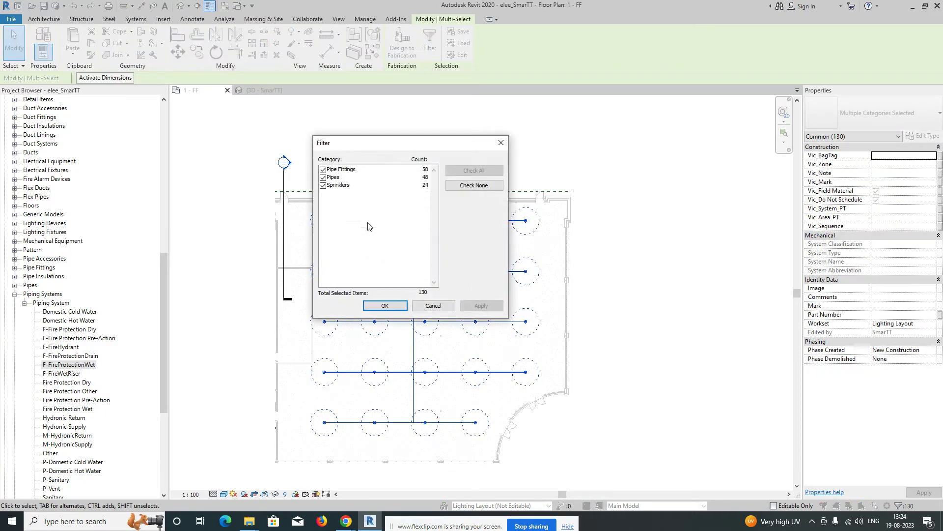
{"action": "left_click", "coordinate": [331, 187]}
{"action": "left_click", "coordinate": [386, 305]}
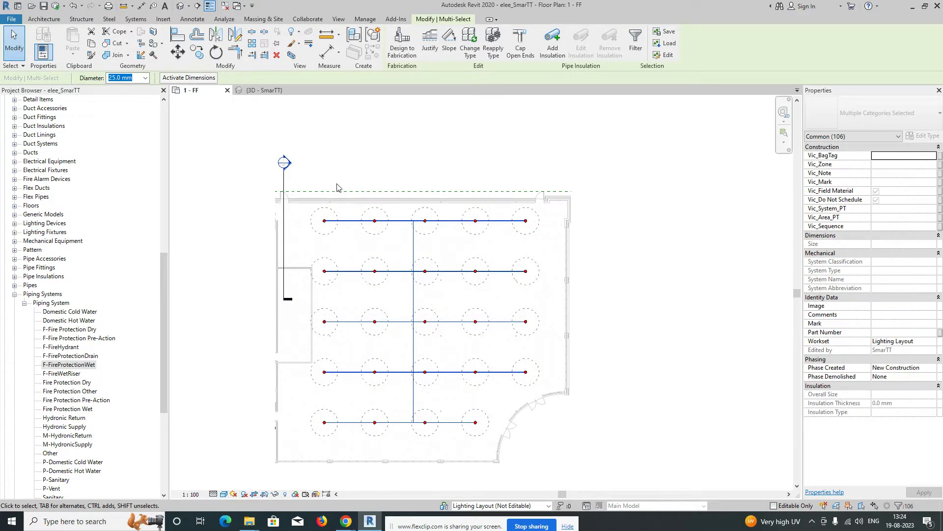
{"action": "key", "text": "Delete"}
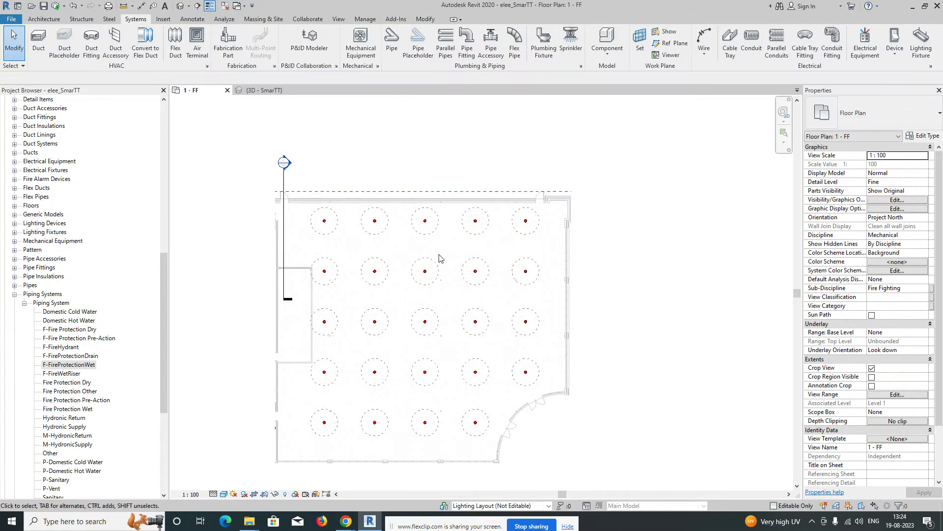
Step: Start the Pipe command and review the routing preferences of pipe type FP-1 without changing them
{"action": "middle_click_drag", "start_coordinate": [442, 258], "coordinate": [434, 221]}
{"action": "middle_click_drag", "start_coordinate": [293, 381], "coordinate": [310, 319]}
{"action": "scroll", "coordinate": [268, 336], "scroll_direction": "up", "scroll_amount": 10}
{"action": "scroll", "coordinate": [234, 311], "scroll_direction": "down", "scroll_amount": 10}
{"action": "scroll", "coordinate": [273, 322], "scroll_direction": "down", "scroll_amount": 3}
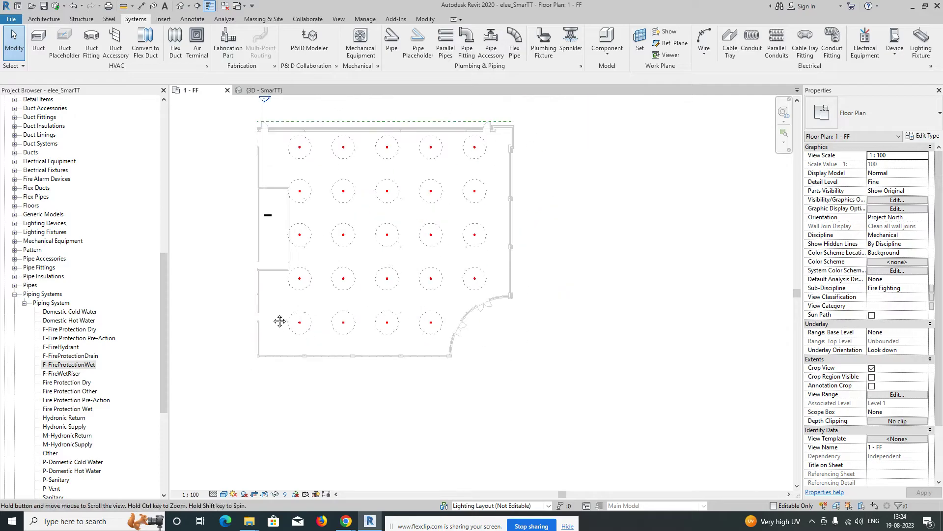
{"action": "left_click", "coordinate": [391, 41]}
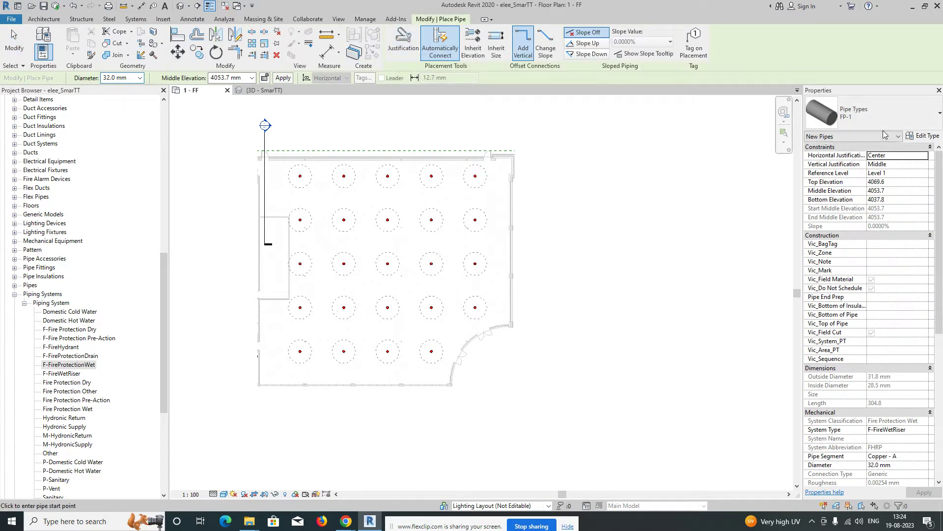
{"action": "left_click", "coordinate": [926, 137]}
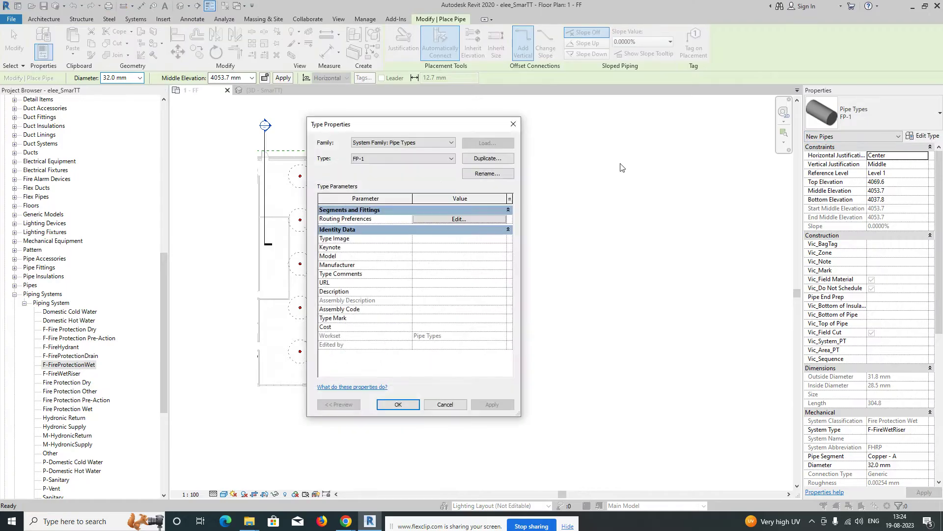
{"action": "left_click", "coordinate": [455, 220]}
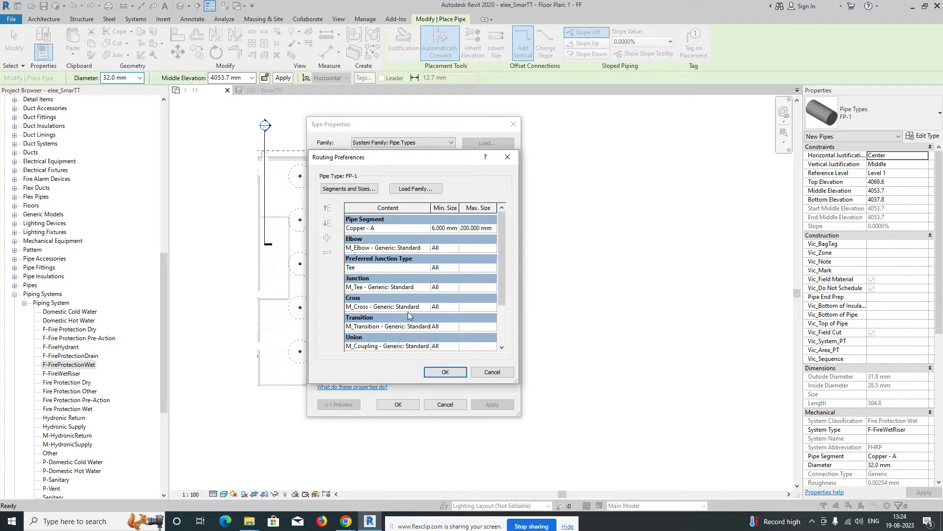
{"action": "key", "text": "Escape"}
{"action": "key", "text": "Escape"}
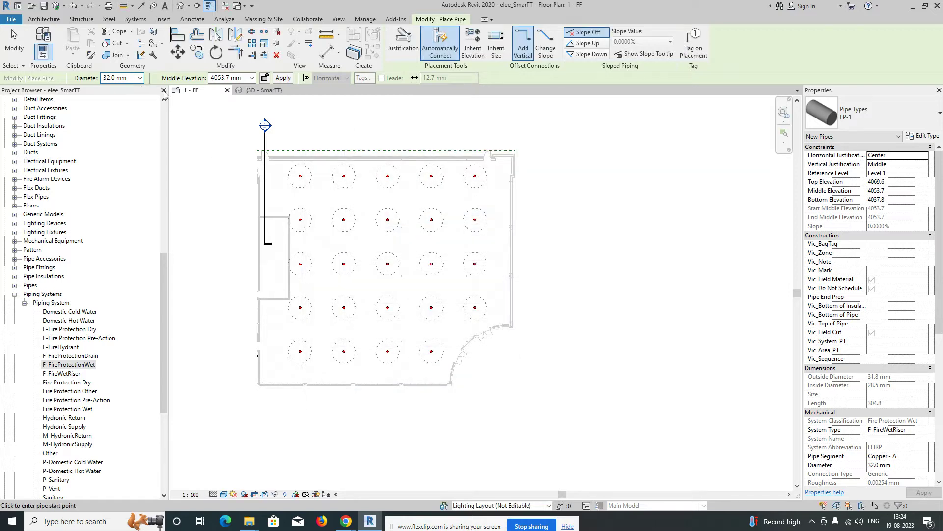
Step: Draw a 150 mm horizontal pipe at 5000 mm middle elevation between the two lowest sprinkler rows, from the left wall to between the second and third columns
{"action": "left_click", "coordinate": [141, 77]}
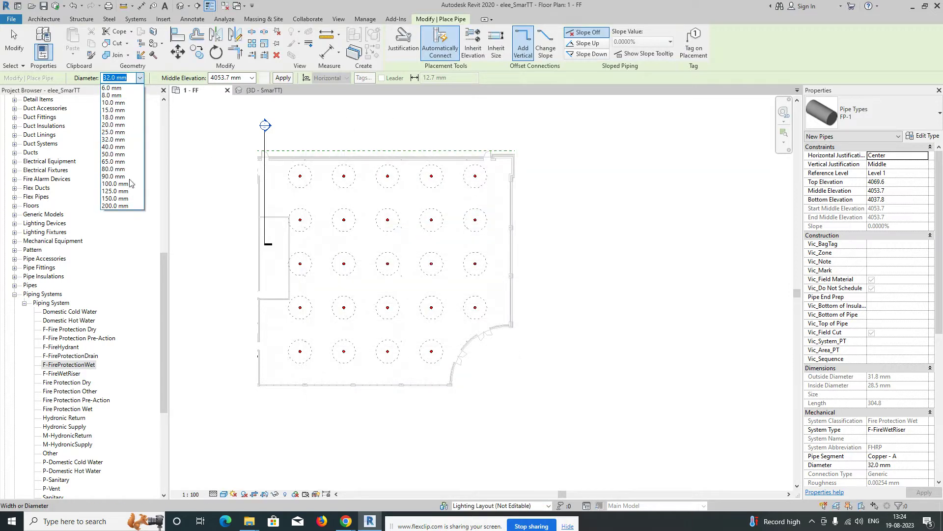
{"action": "left_click", "coordinate": [120, 198]}
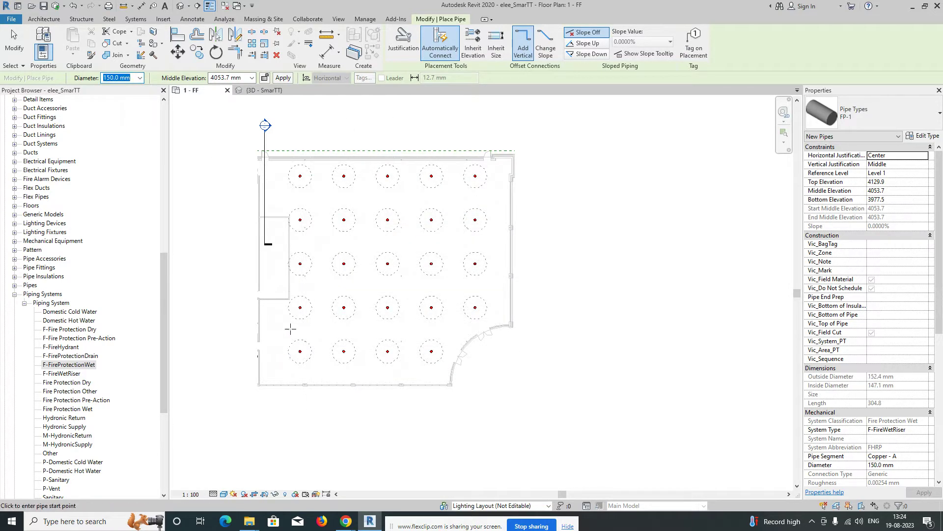
{"action": "scroll", "coordinate": [270, 326], "scroll_direction": "up", "scroll_amount": 1}
{"action": "scroll", "coordinate": [260, 332], "scroll_direction": "up", "scroll_amount": 1}
{"action": "left_click", "coordinate": [260, 332]}
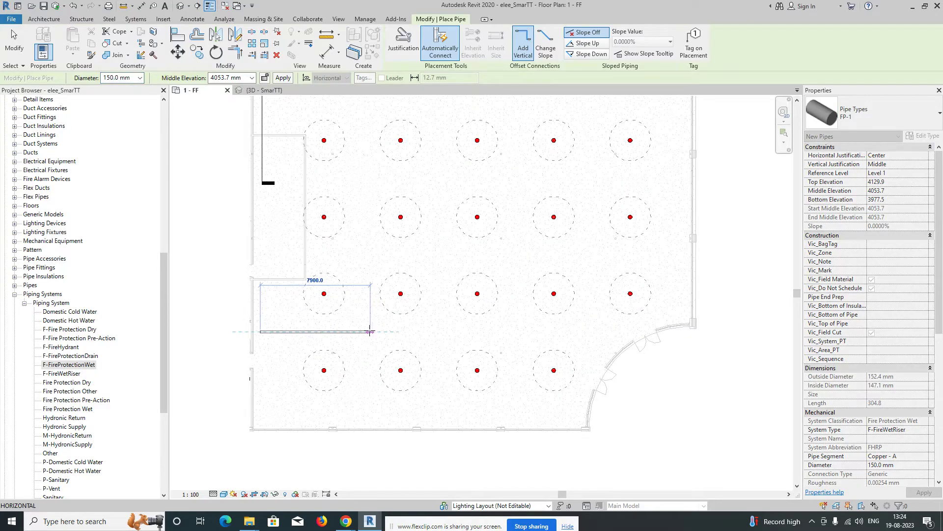
{"action": "scroll", "coordinate": [351, 326], "scroll_direction": "down", "scroll_amount": 1}
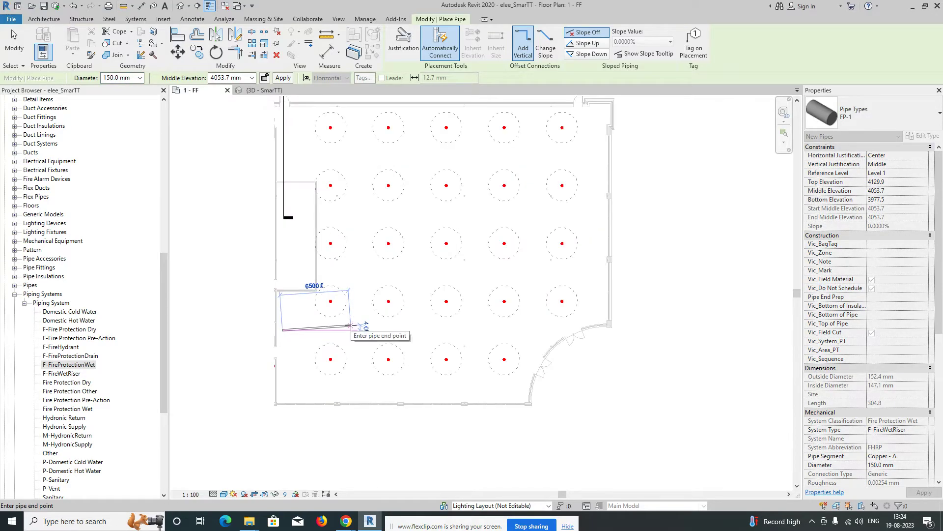
{"action": "left_click", "coordinate": [251, 79]}
{"action": "left_click", "coordinate": [230, 159]}
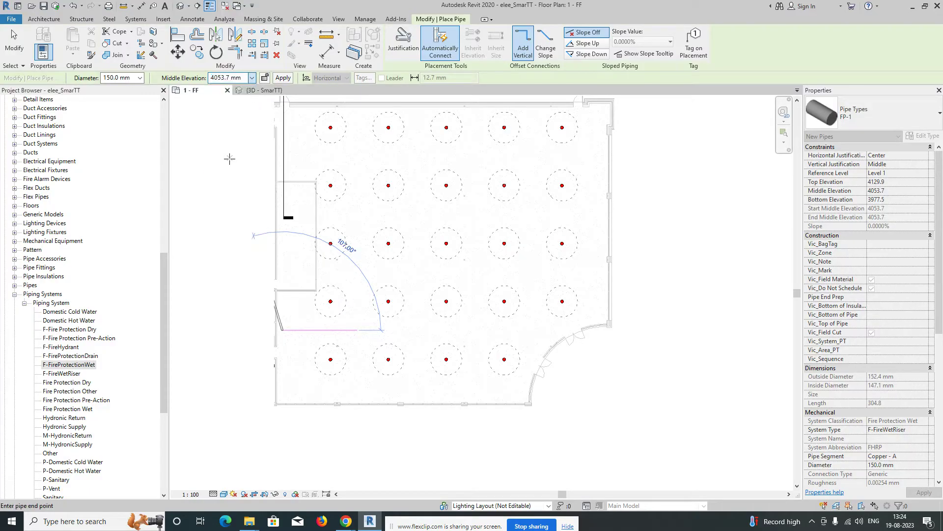
{"action": "scroll", "coordinate": [406, 312], "scroll_direction": "down", "scroll_amount": 3}
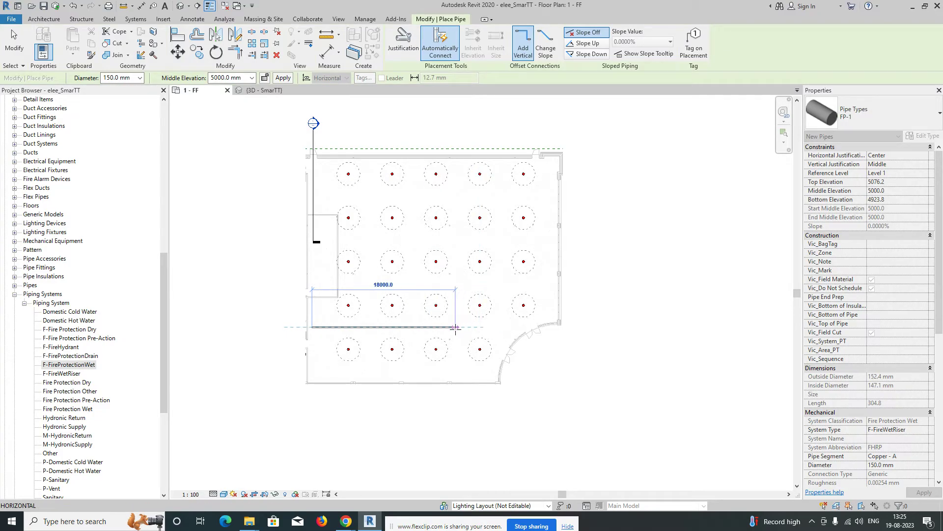
{"action": "left_click", "coordinate": [418, 328]}
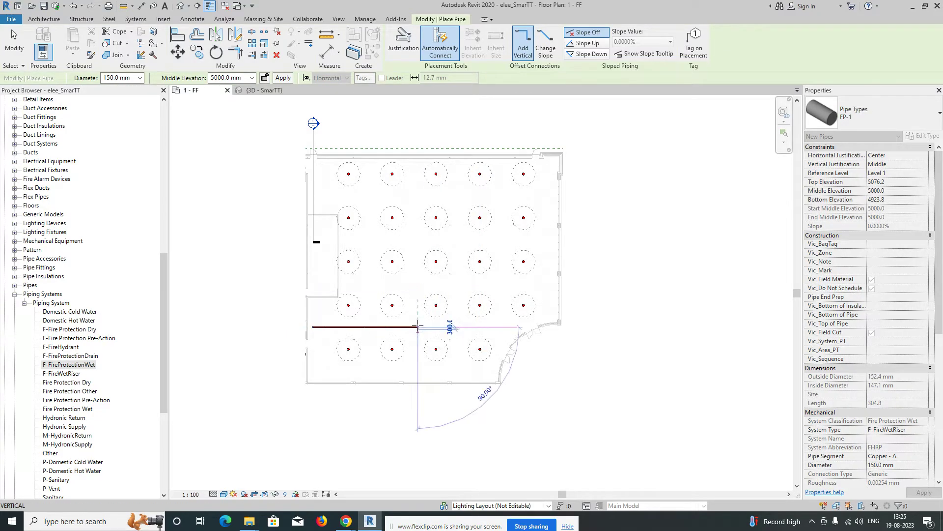
Step: Continue the 150 mm pipe run upward between the second and third sprinkler columns to the upper wall and end the Pipe command
{"action": "left_click", "coordinate": [418, 157]}
{"action": "key", "text": "Escape"}
{"action": "key", "text": "Escape"}
Step: Stretch the horizontal pipe's left end to the left wall, making the pipe about 14300 mm long
{"action": "scroll", "coordinate": [315, 329], "scroll_direction": "up", "scroll_amount": 5}
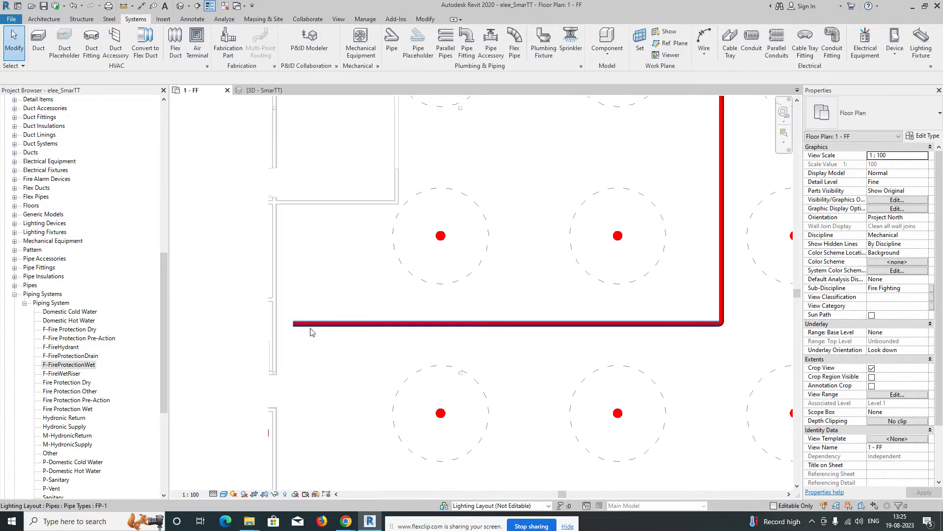
{"action": "left_click", "coordinate": [294, 325]}
{"action": "left_click_drag", "start_coordinate": [294, 323], "coordinate": [262, 324]}
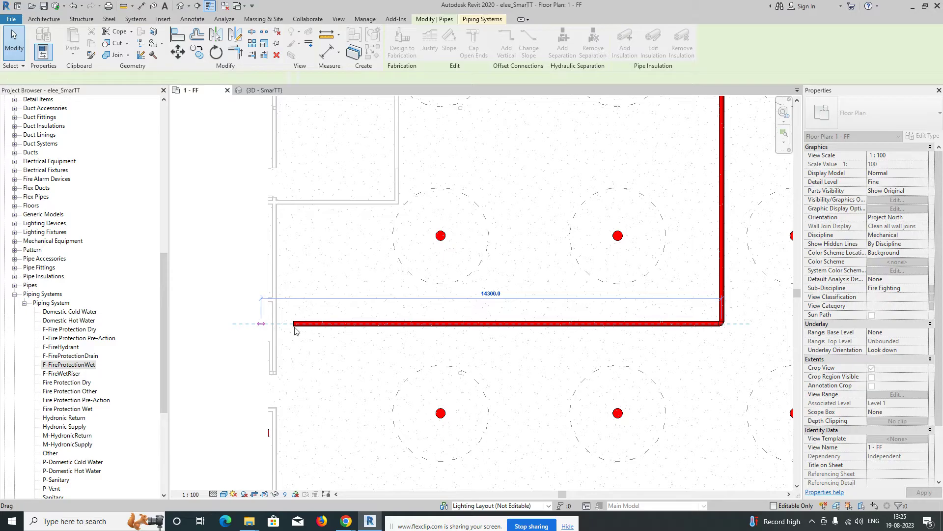
{"action": "scroll", "coordinate": [336, 339], "scroll_direction": "down", "scroll_amount": 4}
{"action": "key", "text": "Escape"}
Step: Delete the elbow that joins the horizontal pipe to the vertical pipe
{"action": "scroll", "coordinate": [339, 342], "scroll_direction": "down", "scroll_amount": 1}
{"action": "middle_click_drag", "start_coordinate": [469, 351], "coordinate": [355, 362]}
{"action": "scroll", "coordinate": [348, 352], "scroll_direction": "up", "scroll_amount": 3}
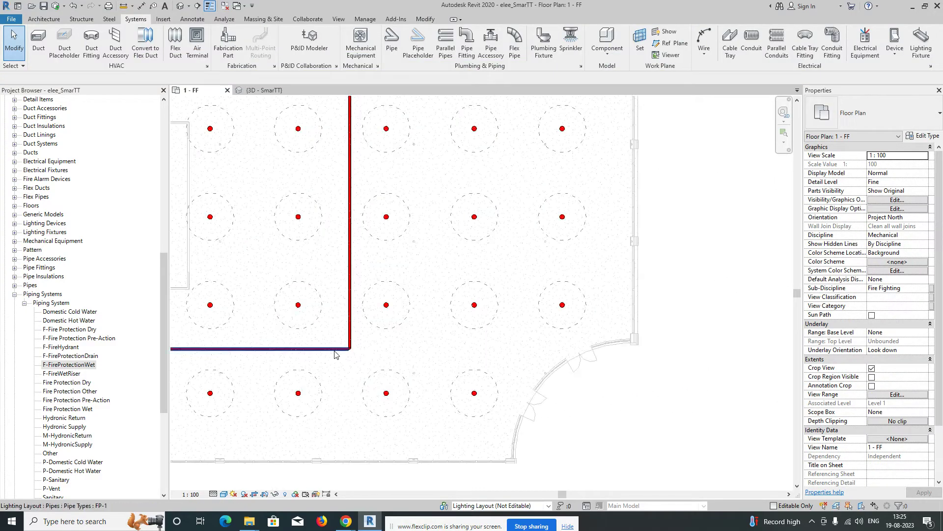
{"action": "left_click", "coordinate": [335, 348]}
{"action": "scroll", "coordinate": [349, 352], "scroll_direction": "up", "scroll_amount": 4}
{"action": "left_click", "coordinate": [350, 356]}
{"action": "scroll", "coordinate": [351, 354], "scroll_direction": "up", "scroll_amount": 4}
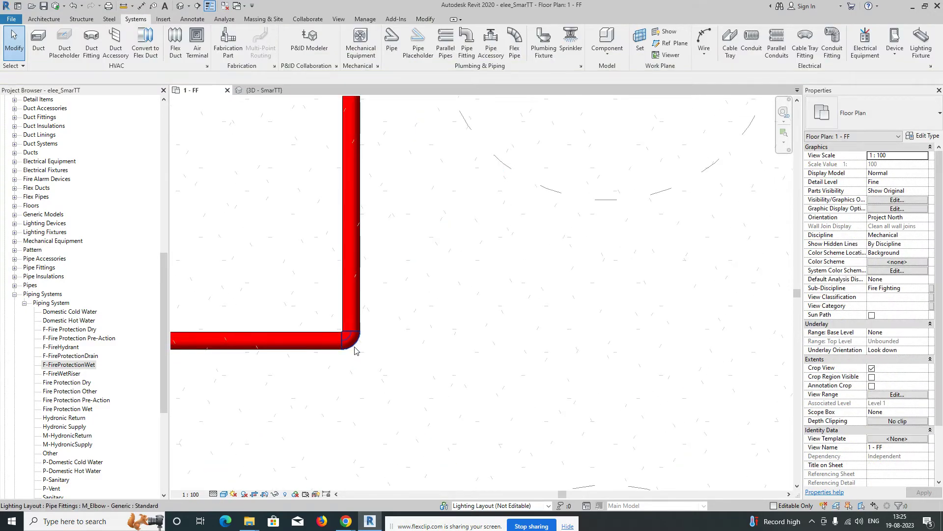
{"action": "scroll", "coordinate": [355, 350], "scroll_direction": "down", "scroll_amount": 4}
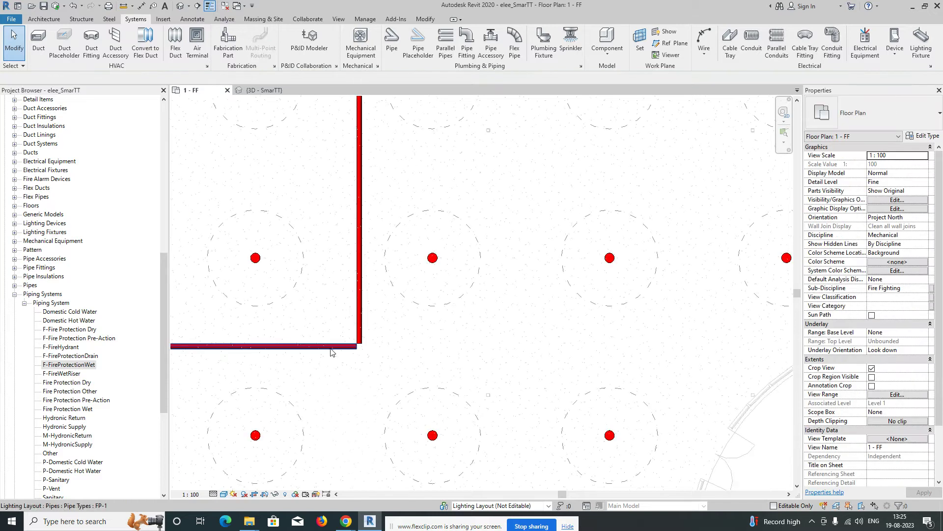
Step: Stretch the horizontal pipe's right end past the vertical pipe to between the fourth and fifth sprinkler columns
{"action": "left_click", "coordinate": [357, 349]}
{"action": "left_click_drag", "start_coordinate": [356, 349], "coordinate": [630, 357]}
{"action": "scroll", "coordinate": [506, 357], "scroll_direction": "down", "scroll_amount": 1}
{"action": "key", "text": "Escape"}
Step: Extend the vertical pipe's lower end onto the horizontal pipe so that a tee connects them
{"action": "scroll", "coordinate": [378, 326], "scroll_direction": "up", "scroll_amount": 1}
{"action": "left_click", "coordinate": [379, 344]}
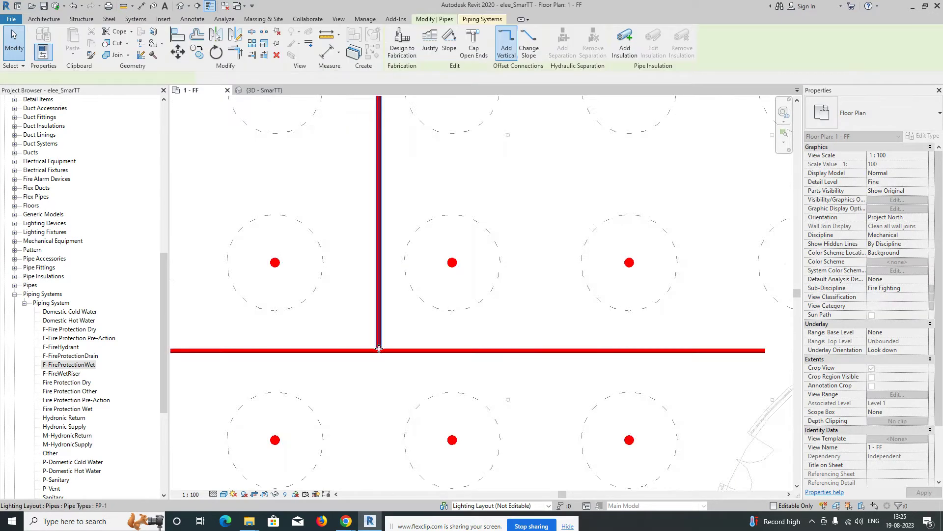
{"action": "scroll", "coordinate": [379, 348], "scroll_direction": "up", "scroll_amount": 7}
{"action": "left_click_drag", "start_coordinate": [378, 349], "coordinate": [379, 359]}
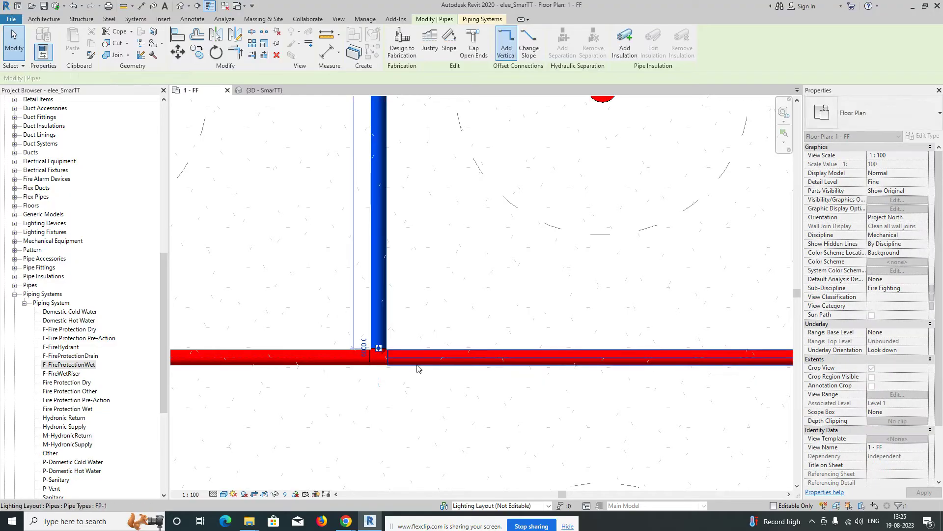
{"action": "key", "text": "Escape"}
{"action": "scroll", "coordinate": [418, 366], "scroll_direction": "down", "scroll_amount": 2}
{"action": "scroll", "coordinate": [376, 371], "scroll_direction": "down", "scroll_amount": 4}
{"action": "scroll", "coordinate": [381, 371], "scroll_direction": "up", "scroll_amount": 7}
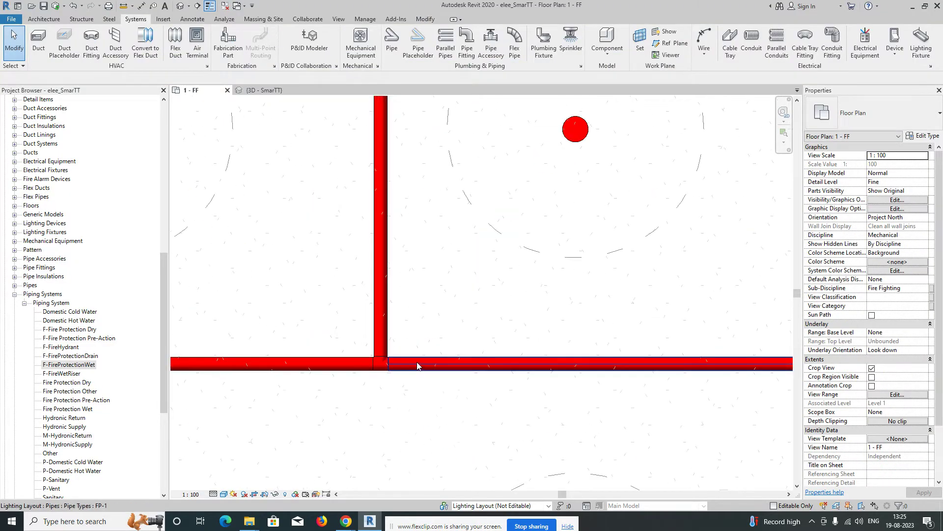
Step: Select the tee at the pipe junction and check its fitting type and properties
{"action": "left_click", "coordinate": [383, 373]}
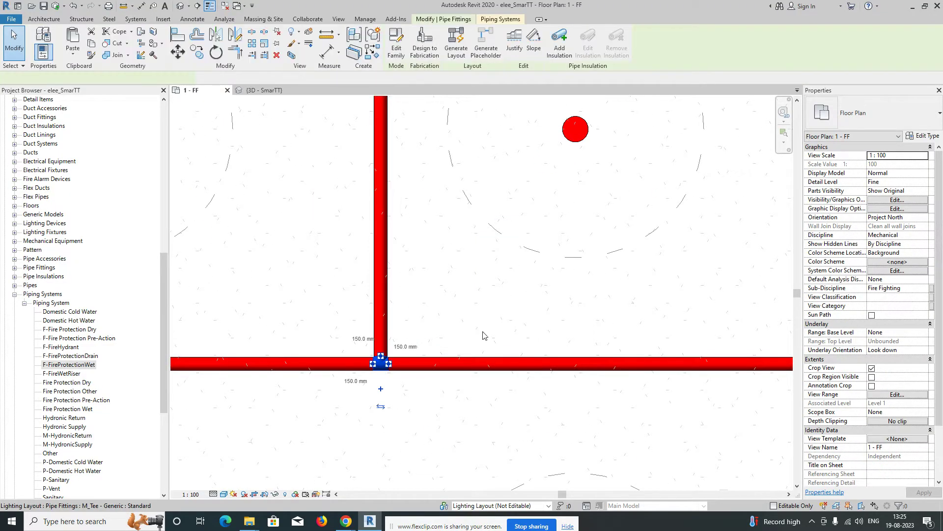
{"action": "left_click", "coordinate": [882, 120]}
{"action": "left_click", "coordinate": [564, 293]}
{"action": "scroll", "coordinate": [473, 338], "scroll_direction": "down", "scroll_amount": 3}
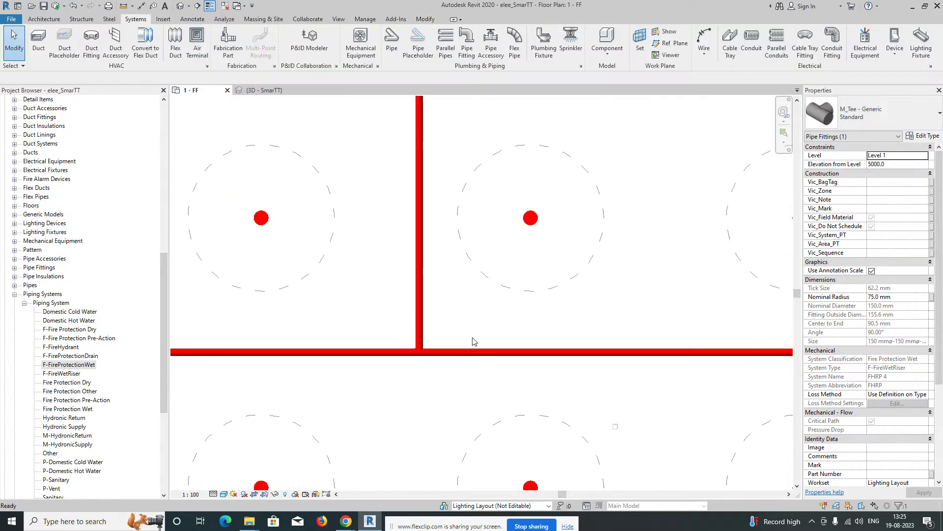
Step: Open the routing preferences of pipe type FP-1 and set the elbow to BLG-Victaulic-Elbow: Main
{"action": "left_click", "coordinate": [483, 351]}
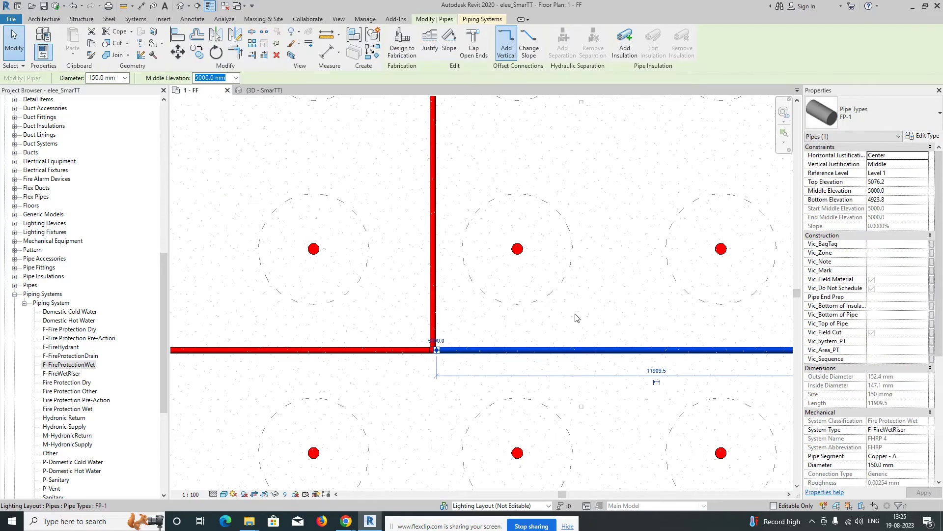
{"action": "left_click", "coordinate": [924, 136]}
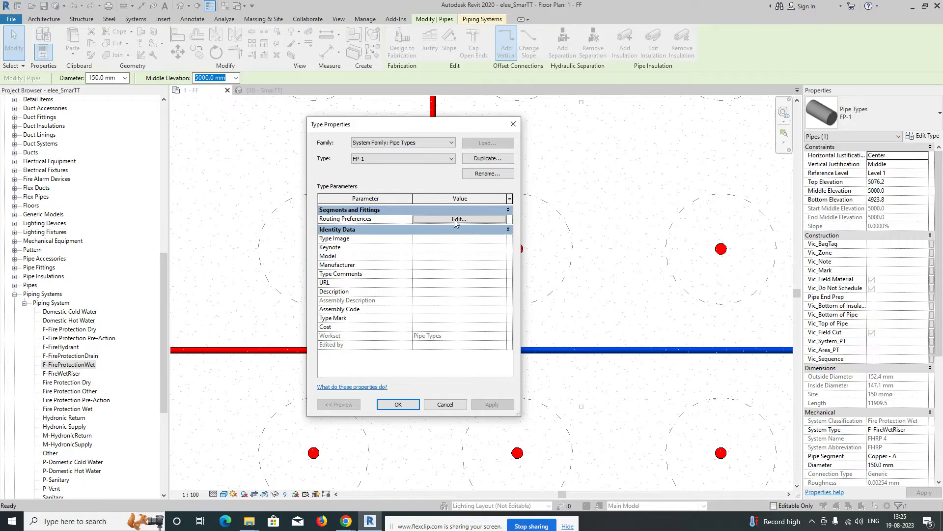
{"action": "left_click", "coordinate": [455, 220]}
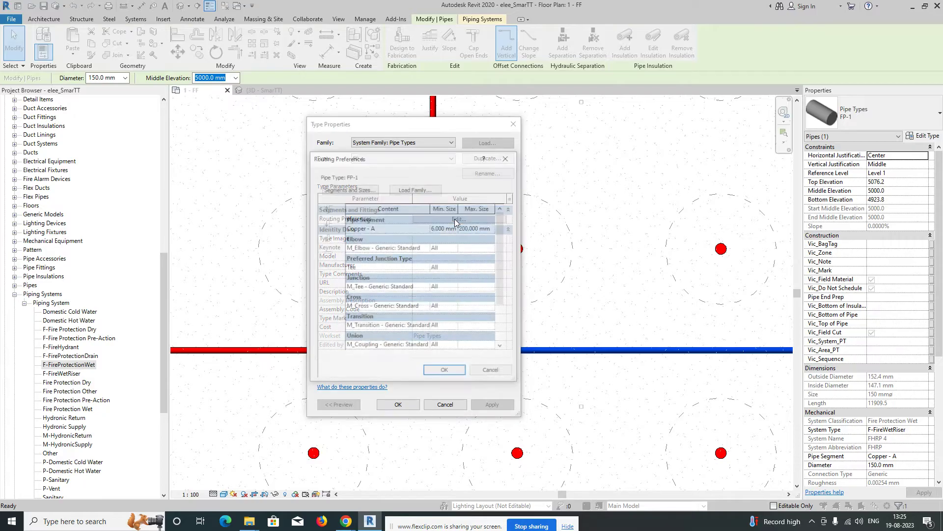
{"action": "left_click", "coordinate": [425, 248]}
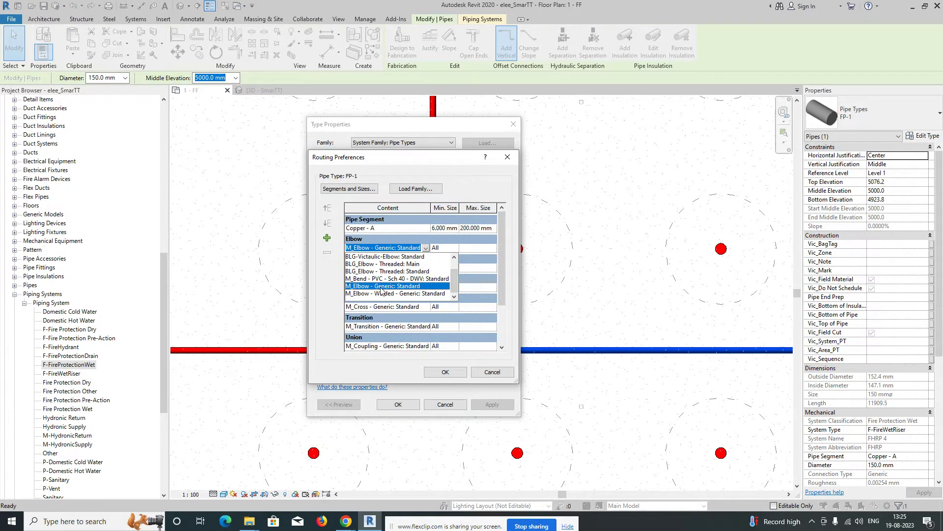
{"action": "scroll", "coordinate": [376, 289], "scroll_direction": "up", "scroll_amount": 1}
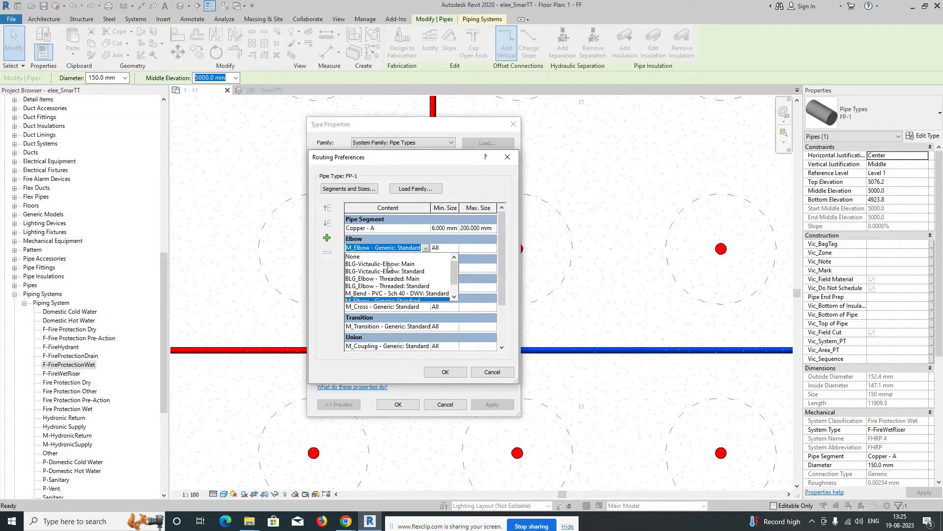
{"action": "left_click", "coordinate": [389, 265]}
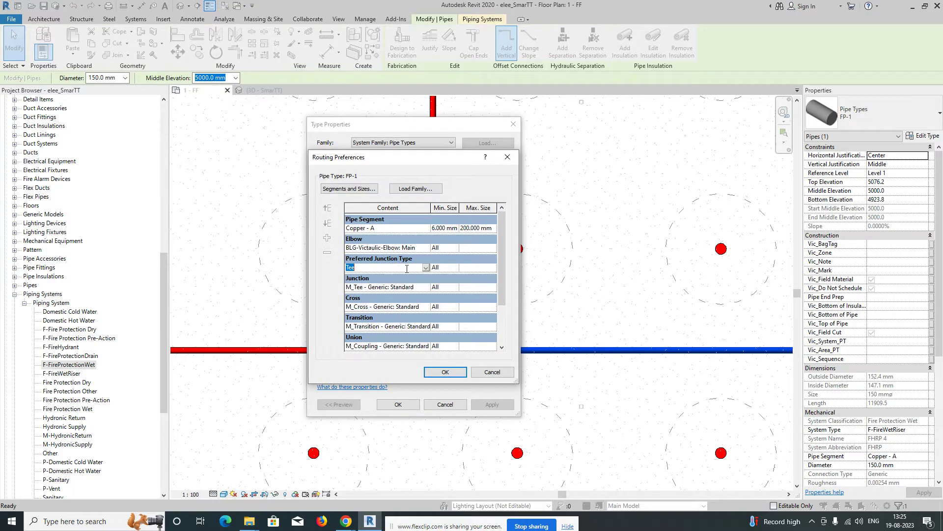
Step: Set the routing junction to BLG-Victaulic-Tee-Reducing: Standard and the cross to M_Cross - Welded - Generic: Standard
{"action": "left_click", "coordinate": [425, 270]}
{"action": "left_click", "coordinate": [426, 288]}
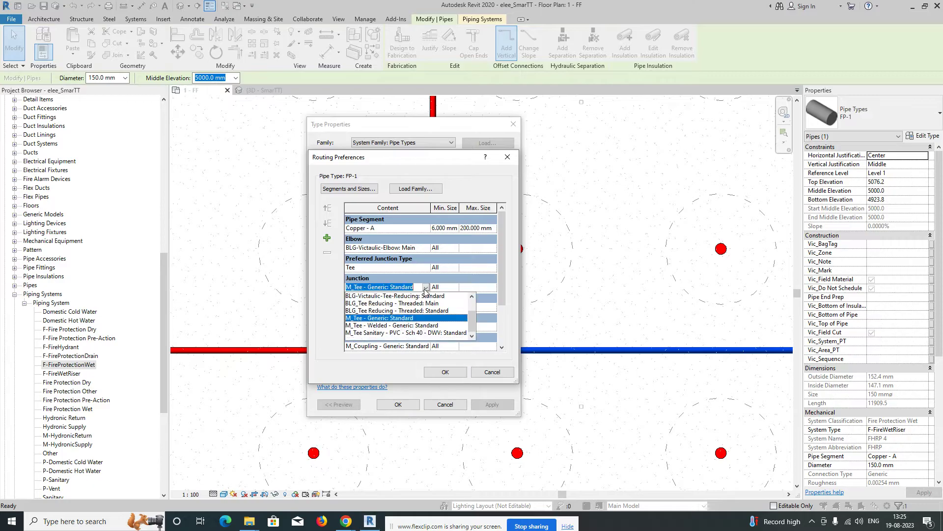
{"action": "left_click", "coordinate": [399, 296]}
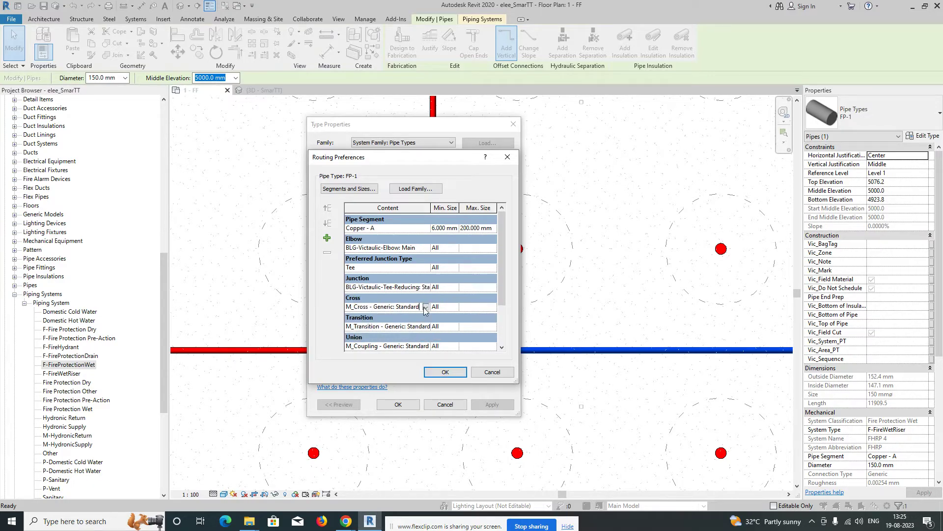
{"action": "left_click", "coordinate": [426, 307]}
{"action": "left_click", "coordinate": [386, 332]}
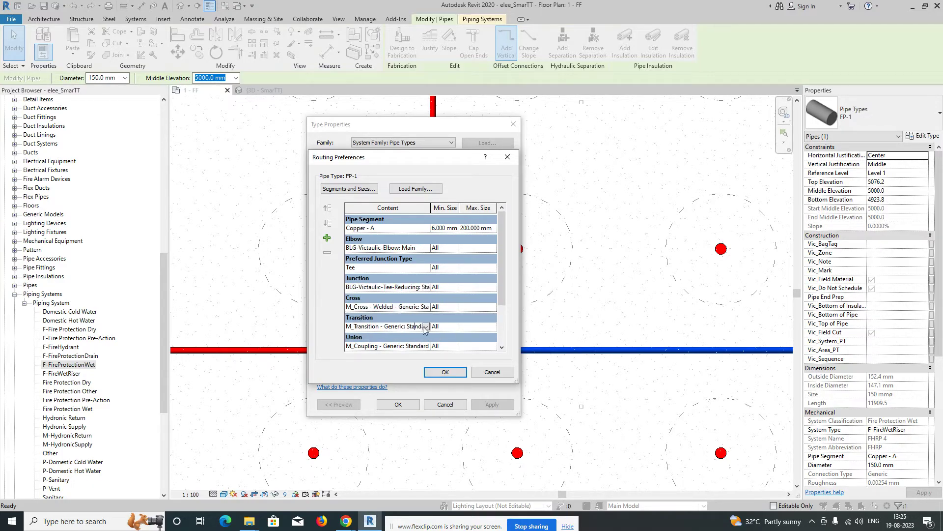
Step: Set the routing transition to BLG-Victaulic-Reducer: Standard and accept the pipe type changes
{"action": "left_click", "coordinate": [426, 326]}
{"action": "left_click", "coordinate": [388, 342]}
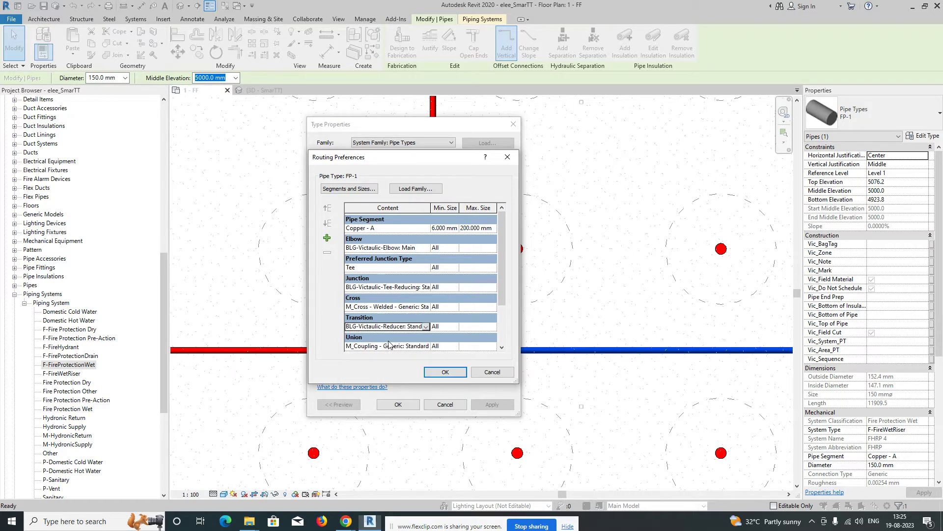
{"action": "left_click", "coordinate": [444, 373]}
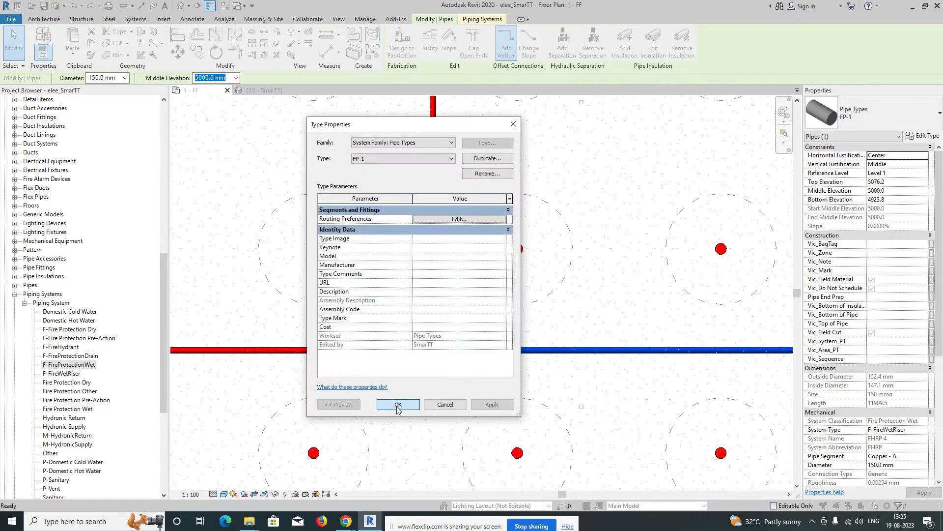
{"action": "left_click", "coordinate": [398, 405]}
Step: Delete the generic tee where the horizontal and vertical pipes meet
{"action": "scroll", "coordinate": [420, 376], "scroll_direction": "up", "scroll_amount": 4}
{"action": "left_click", "coordinate": [375, 268]}
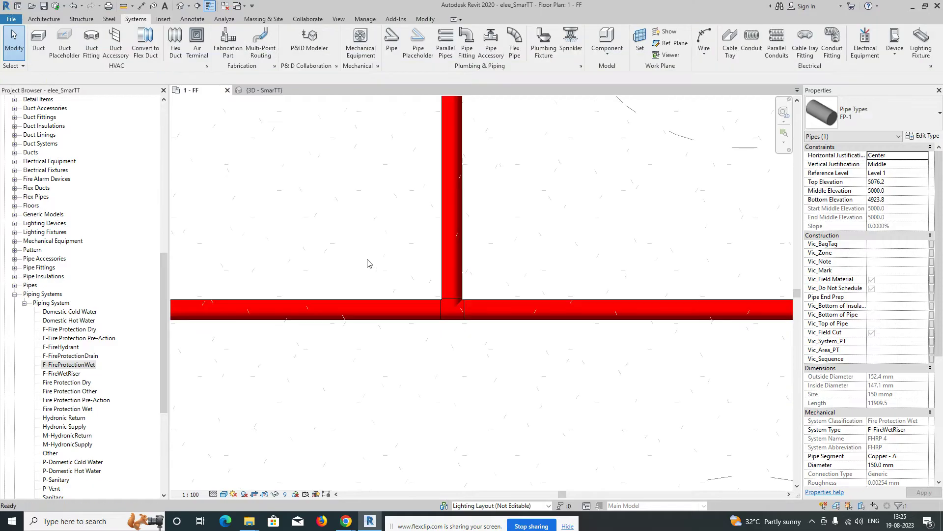
{"action": "left_click_drag", "start_coordinate": [355, 246], "coordinate": [519, 386]}
{"action": "key", "text": "Delete"}
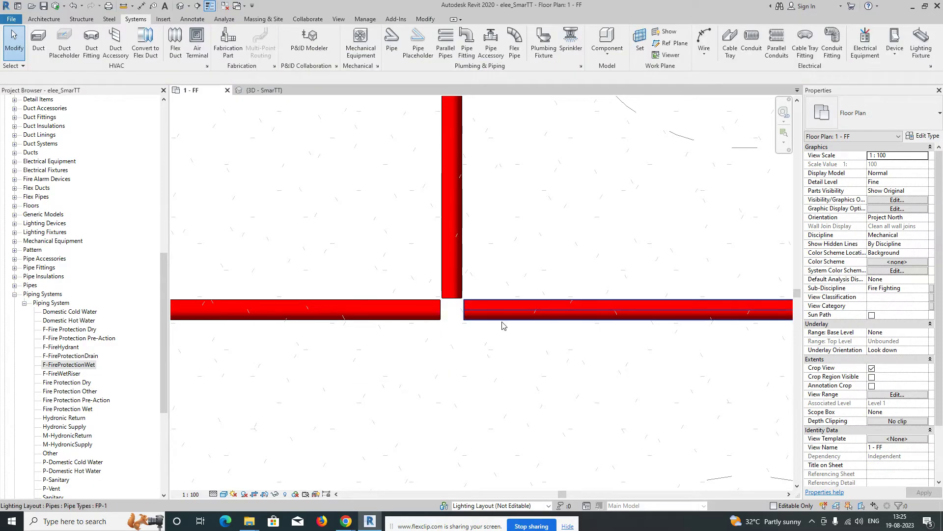
Step: Rejoin the two horizontal pipe segments and connect the vertical pipe to them with a Victaulic tee
{"action": "left_click", "coordinate": [466, 309]}
{"action": "left_click_drag", "start_coordinate": [445, 309], "coordinate": [450, 310]}
{"action": "left_click", "coordinate": [453, 297]}
{"action": "key", "text": "Escape"}
{"action": "scroll", "coordinate": [403, 326], "scroll_direction": "down", "scroll_amount": 5}
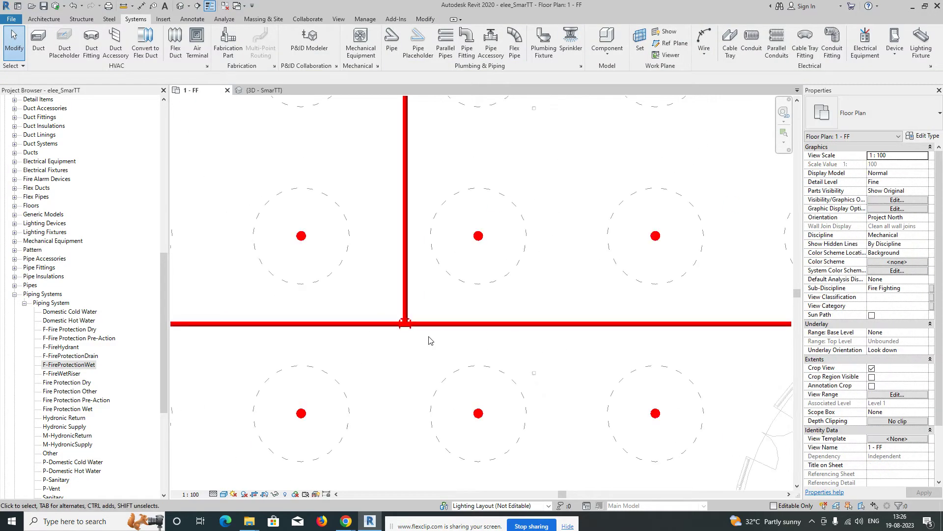
Step: Create a similar 150 mm pipe from the horizontal pipe's right end straight up beyond the top sprinkler row
{"action": "scroll", "coordinate": [405, 330], "scroll_direction": "down", "scroll_amount": 4}
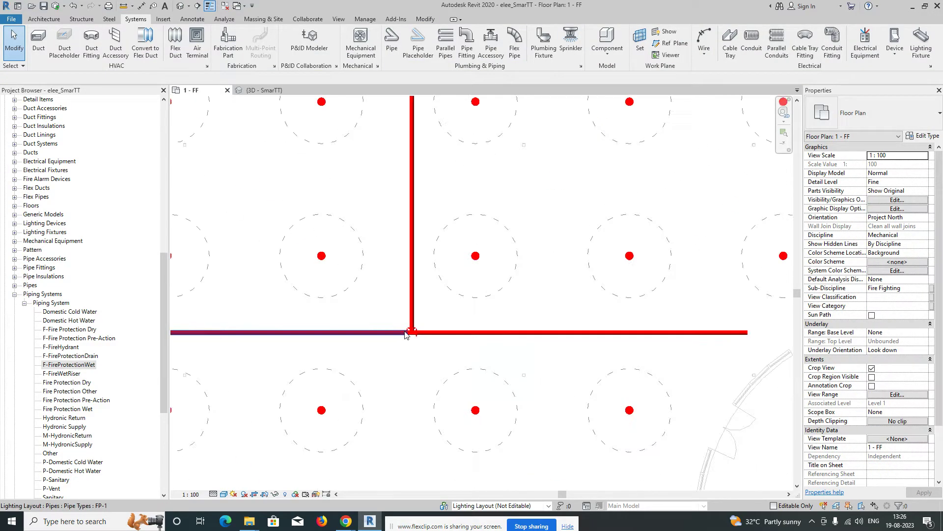
{"action": "scroll", "coordinate": [411, 335], "scroll_direction": "down", "scroll_amount": 2}
{"action": "middle_click_drag", "start_coordinate": [536, 340], "coordinate": [468, 403]}
{"action": "left_click", "coordinate": [460, 402]}
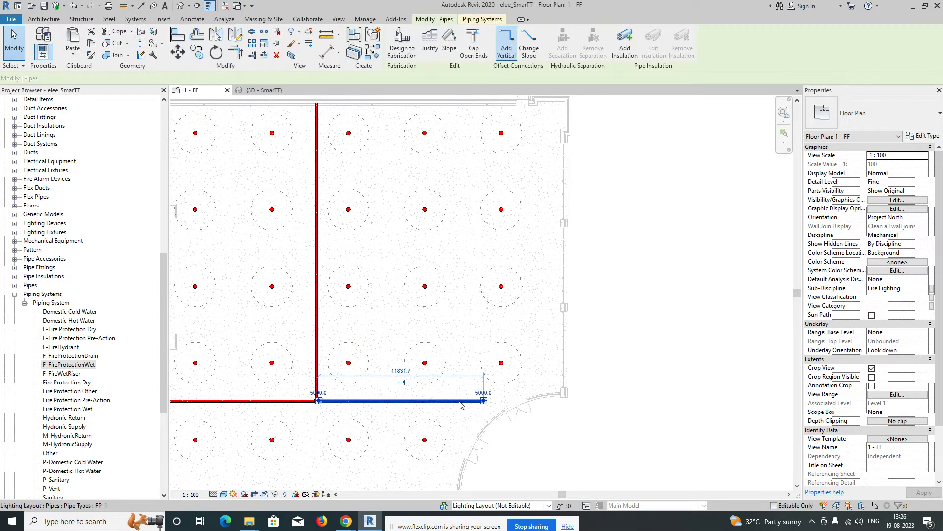
{"action": "right_click", "coordinate": [460, 403]}
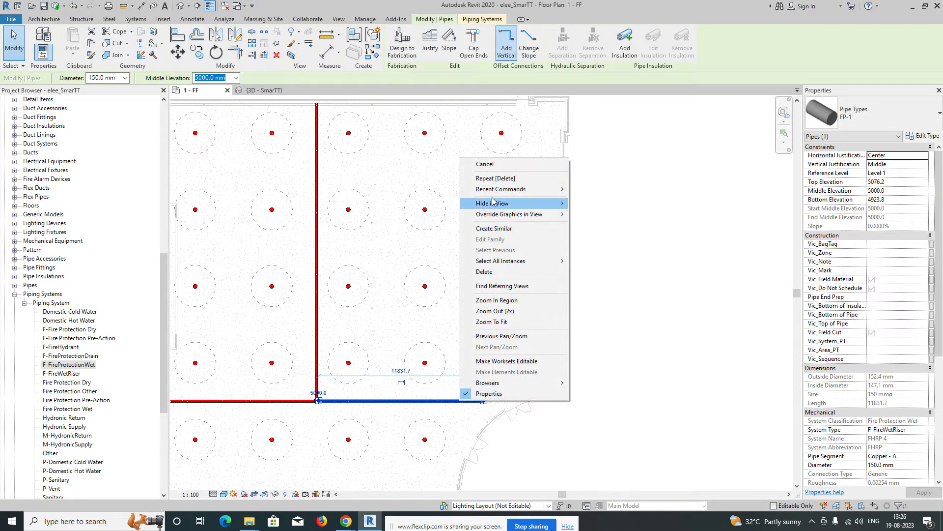
{"action": "left_click", "coordinate": [491, 229]}
{"action": "left_click", "coordinate": [484, 401]}
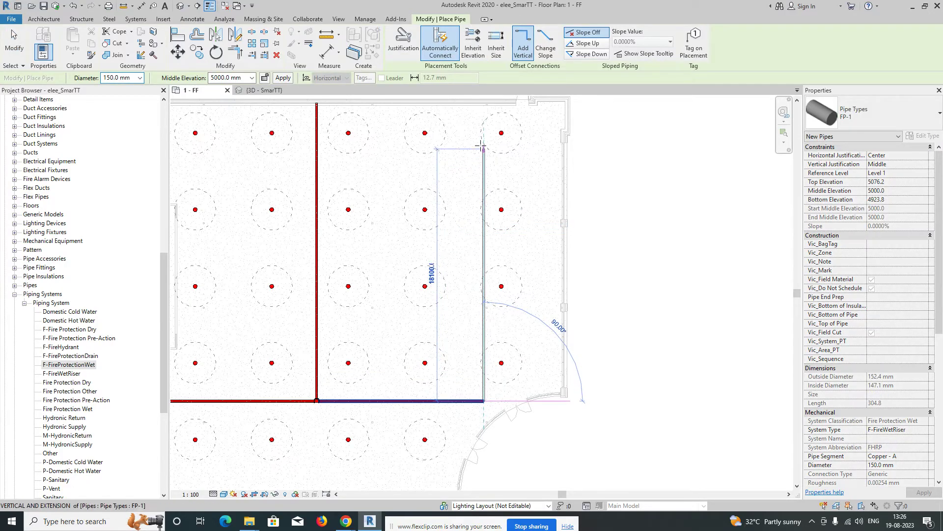
{"action": "left_click", "coordinate": [482, 116]}
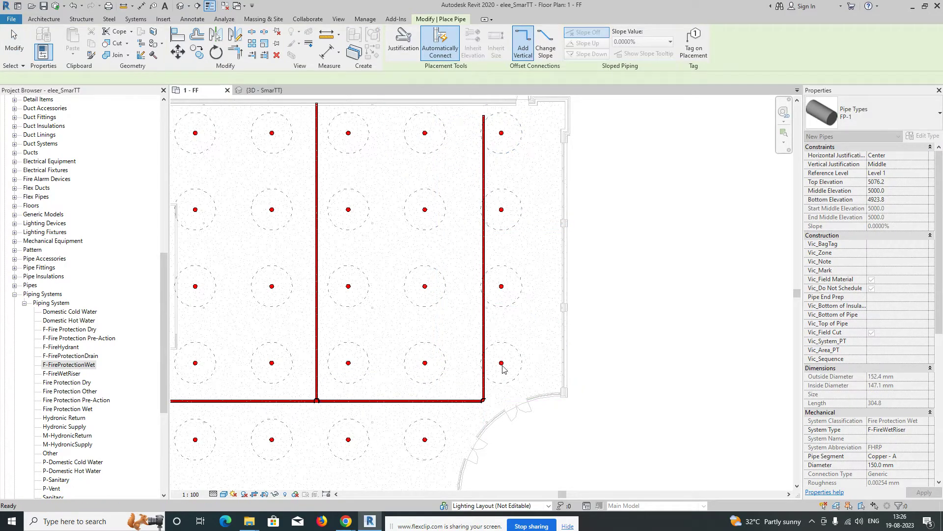
{"action": "key", "text": "Escape"}
{"action": "key", "text": "Escape"}
Step: Nudge the new vertical pipe slightly left, clear of the fifth sprinkler column
{"action": "left_click", "coordinate": [484, 397]}
{"action": "key", "text": "Left"}
{"action": "key", "text": "Left"}
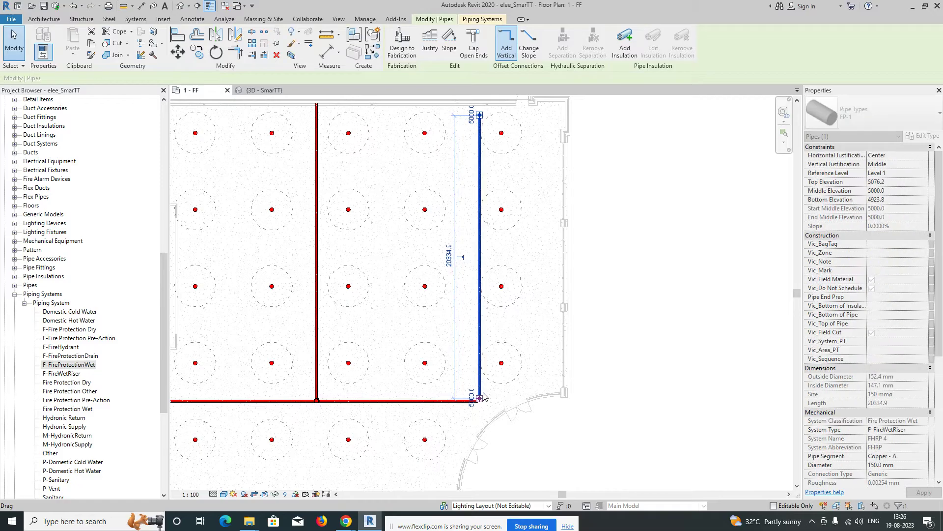
{"action": "key", "text": "Escape"}
Step: Nudge the vertical pipe between the second and third sprinkler columns slightly left, closer to the midpoint between them
{"action": "middle_click_drag", "start_coordinate": [435, 309], "coordinate": [570, 316]}
{"action": "scroll", "coordinate": [487, 369], "scroll_direction": "down", "scroll_amount": 1}
{"action": "middle_click_drag", "start_coordinate": [486, 370], "coordinate": [468, 421]}
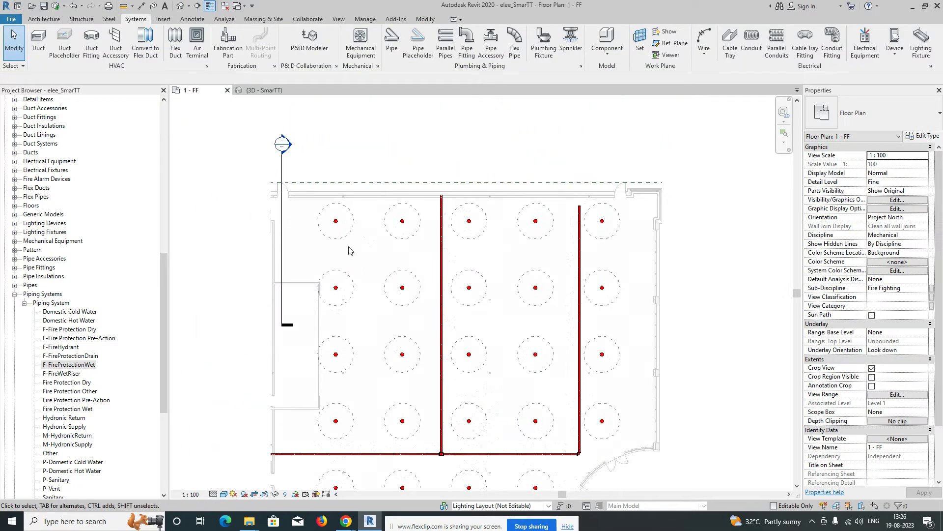
{"action": "left_click", "coordinate": [439, 348]}
{"action": "key", "text": "Left"}
{"action": "key", "text": "Left"}
{"action": "key", "text": "Left"}
{"action": "key", "text": "Left"}
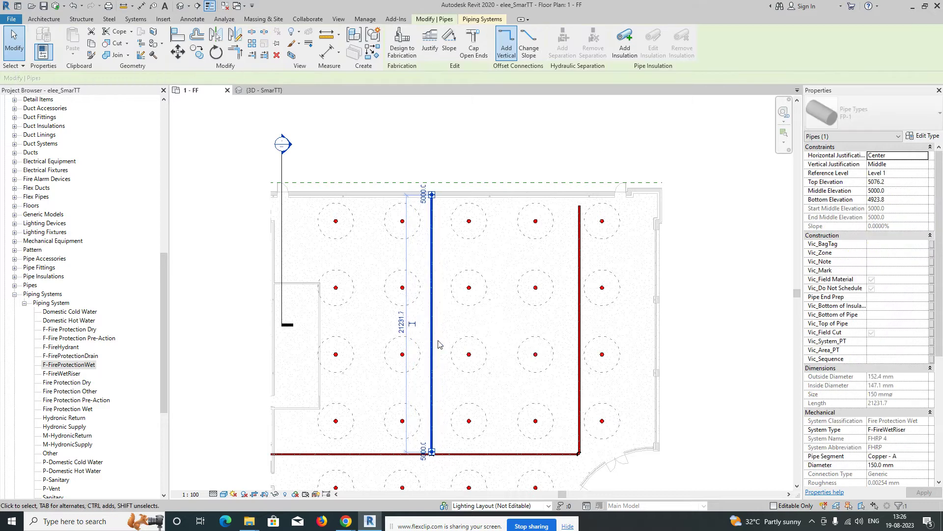
{"action": "key", "text": "Escape"}
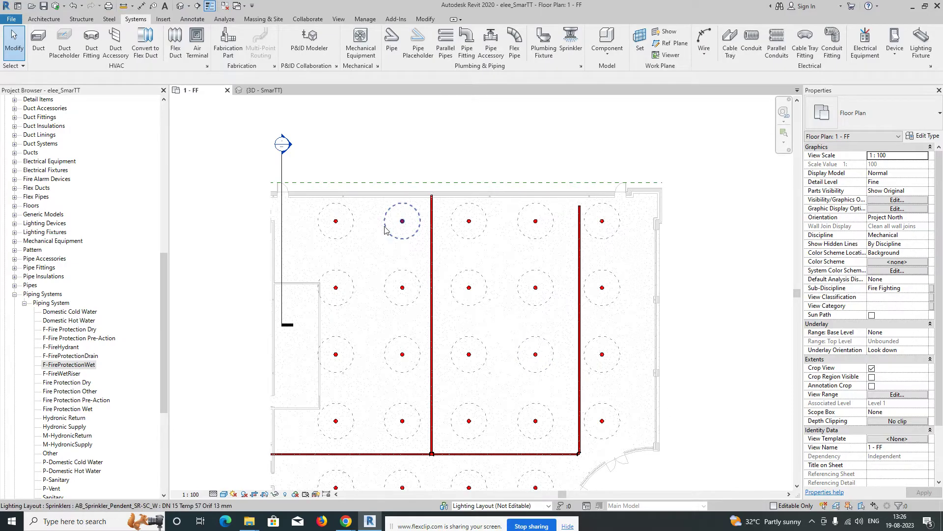
Step: Connect the top-row sprinkler in the first column into the vertical pipe between the second and third sprinkler columns
{"action": "scroll", "coordinate": [385, 236], "scroll_direction": "up", "scroll_amount": 3}
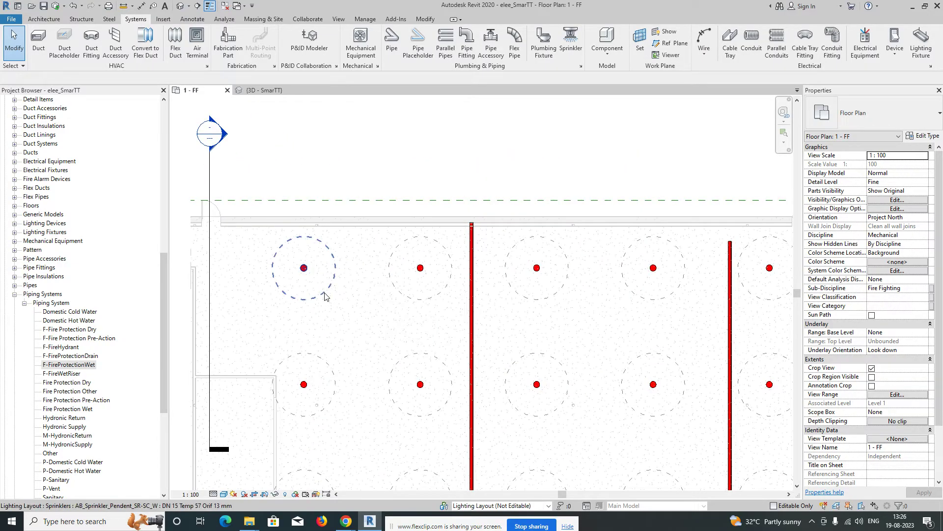
{"action": "left_click", "coordinate": [324, 295]}
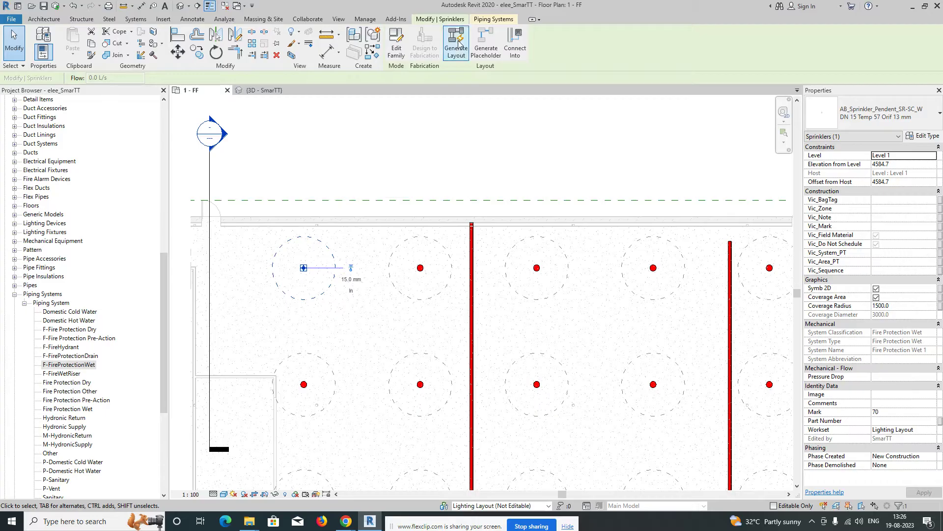
{"action": "left_click", "coordinate": [515, 53]}
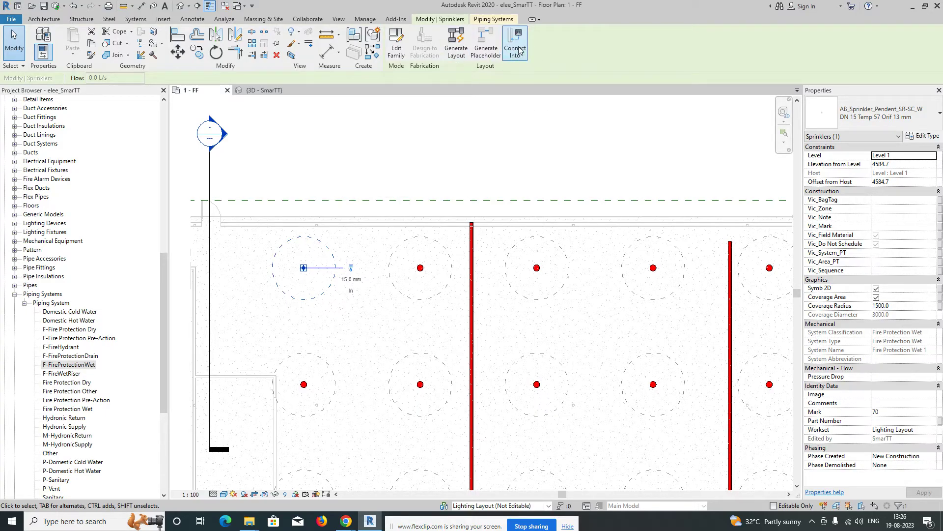
{"action": "left_click", "coordinate": [472, 278]}
Step: Shorten the vertical pipe's upper end so it stops just below the wall, above the new sprinkler branch
{"action": "scroll", "coordinate": [472, 268], "scroll_direction": "up", "scroll_amount": 5}
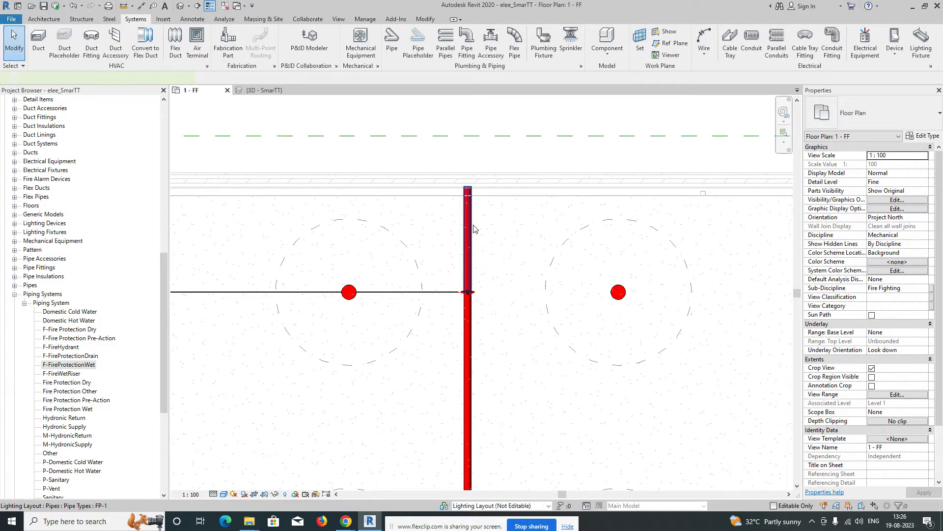
{"action": "left_click", "coordinate": [472, 235]}
{"action": "left_click_drag", "start_coordinate": [469, 183], "coordinate": [469, 197]}
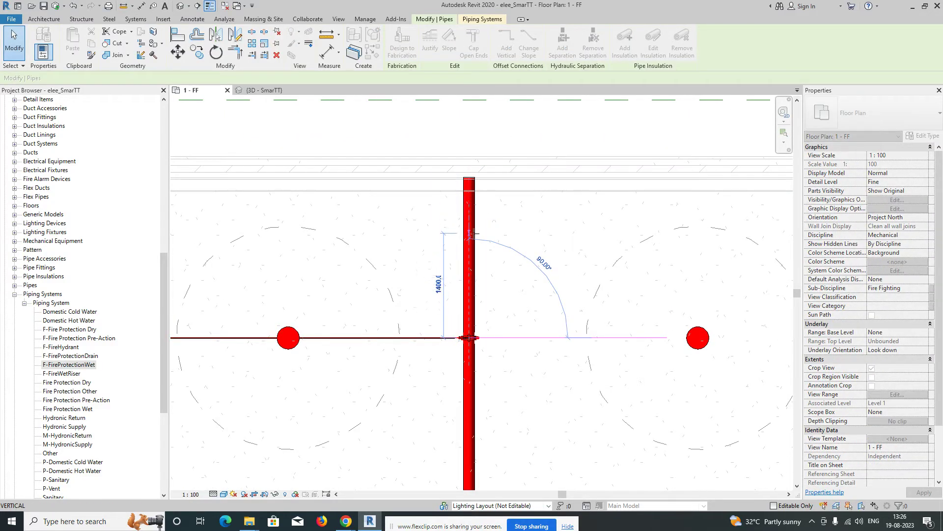
{"action": "left_click_drag", "start_coordinate": [471, 240], "coordinate": [470, 240]}
{"action": "key", "text": "Escape"}
{"action": "scroll", "coordinate": [493, 244], "scroll_direction": "down", "scroll_amount": 4}
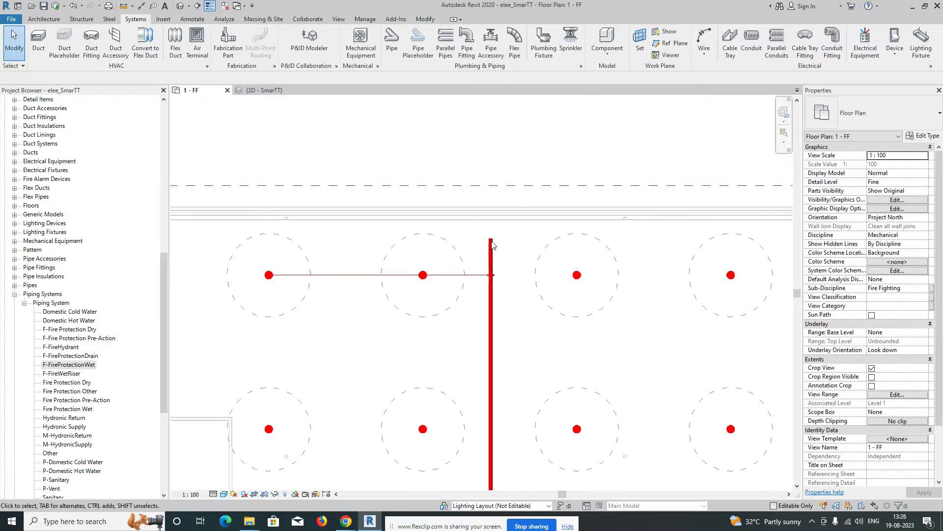
Step: Isolate the first two top-row sprinklers, their branch pipe and the main's end in a 3D selection box
{"action": "left_click_drag", "start_coordinate": [212, 170], "coordinate": [526, 359]}
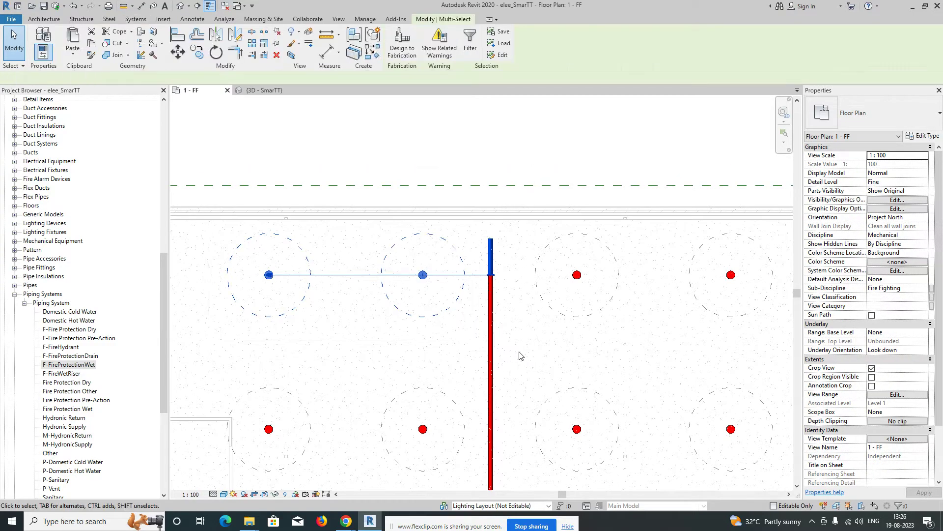
{"action": "left_click", "coordinate": [292, 55]}
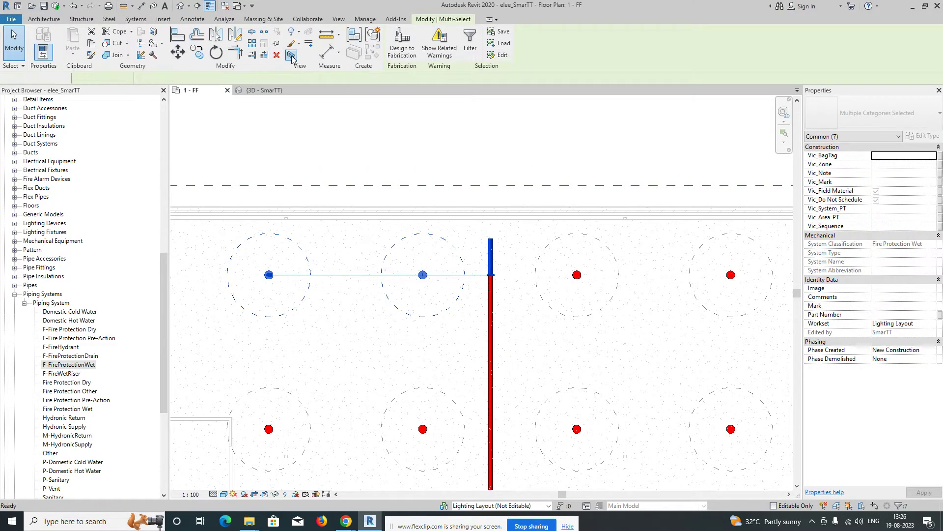
{"action": "key", "text": "Escape"}
{"action": "middle_click_drag", "start_coordinate": [533, 323], "coordinate": [587, 295], "text": "shift"}
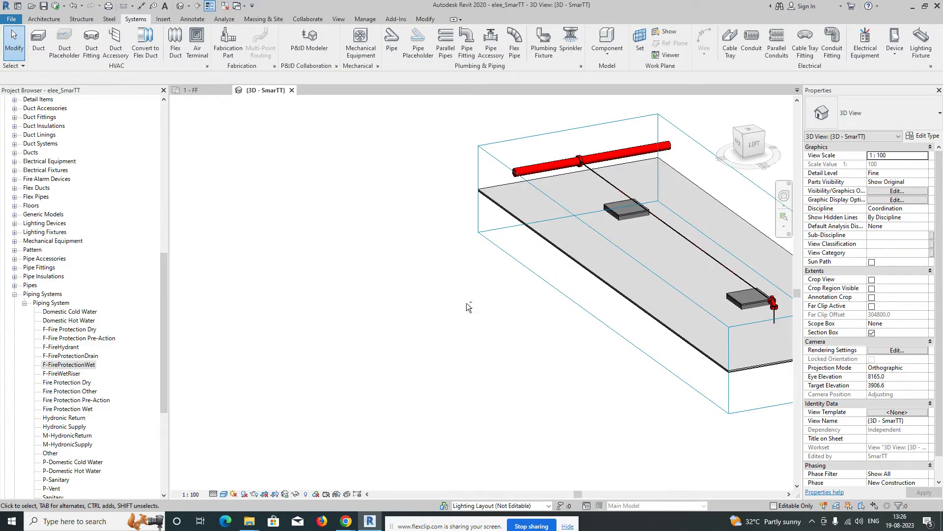
Step: Change the elbow above the first sprinkler's drop pipe to the M_Elbow - Generic Standard type
{"action": "middle_click_drag", "start_coordinate": [467, 306], "coordinate": [296, 306]}
{"action": "scroll", "coordinate": [614, 309], "scroll_direction": "up", "scroll_amount": 4}
{"action": "middle_click_drag", "start_coordinate": [591, 315], "coordinate": [565, 297], "text": "shift"}
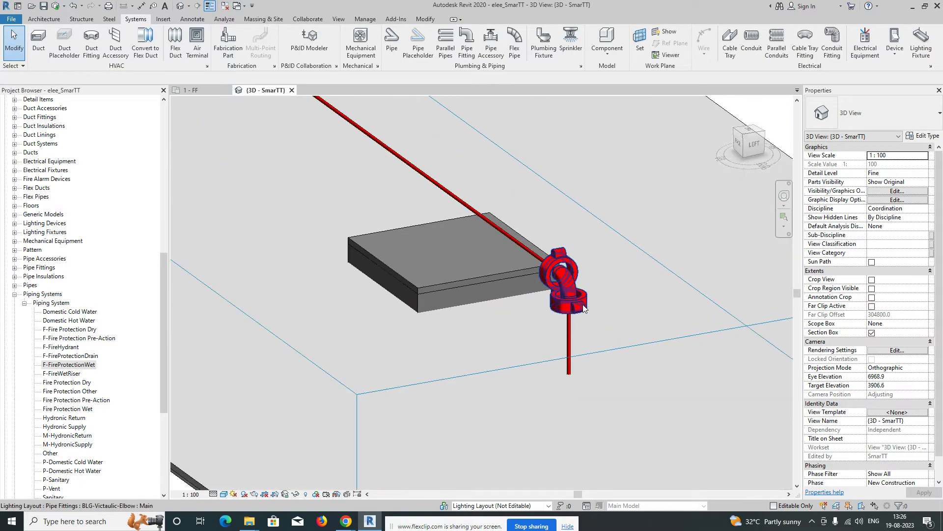
{"action": "left_click", "coordinate": [565, 294]}
{"action": "left_click", "coordinate": [907, 113]}
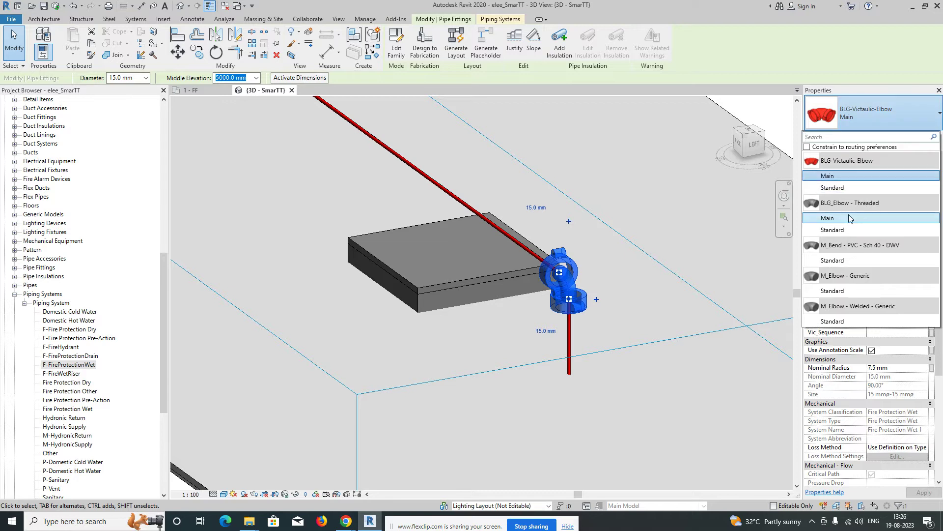
{"action": "left_click", "coordinate": [840, 294]}
{"action": "left_click", "coordinate": [581, 293]}
{"action": "scroll", "coordinate": [580, 293], "scroll_direction": "up", "scroll_amount": 1}
{"action": "scroll", "coordinate": [543, 272], "scroll_direction": "up", "scroll_amount": 3}
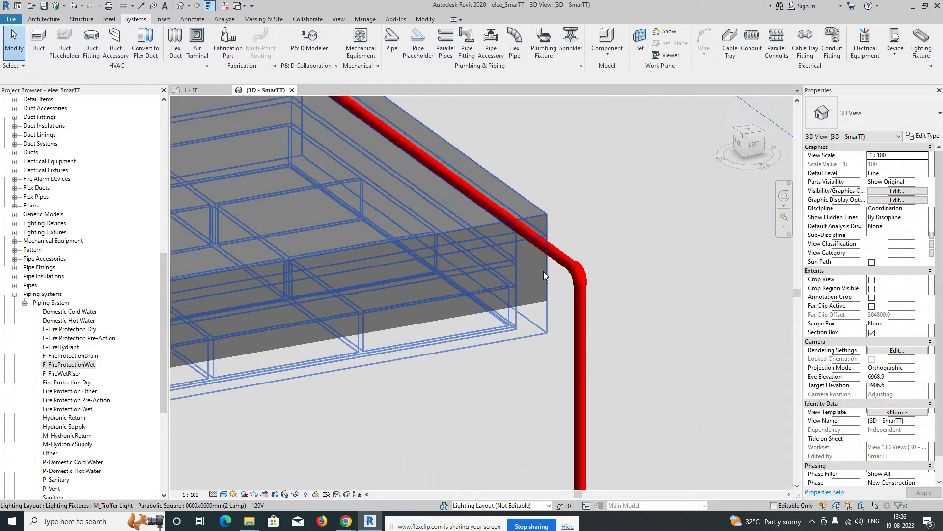
{"action": "scroll", "coordinate": [509, 239], "scroll_direction": "down", "scroll_amount": 5}
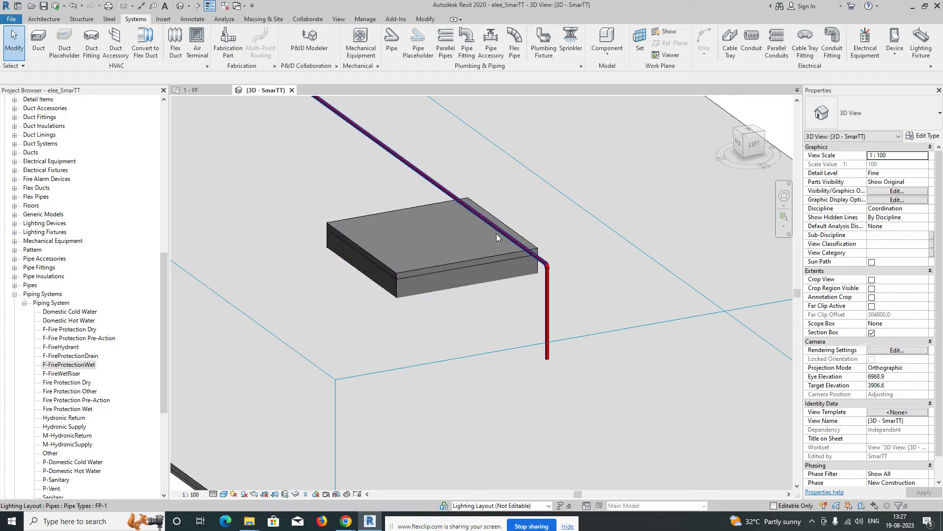
Step: Set the elbow in the FP-1 pipe type's routing preferences to BLG_Elbow - Threaded: Standard
{"action": "left_click", "coordinate": [496, 234]}
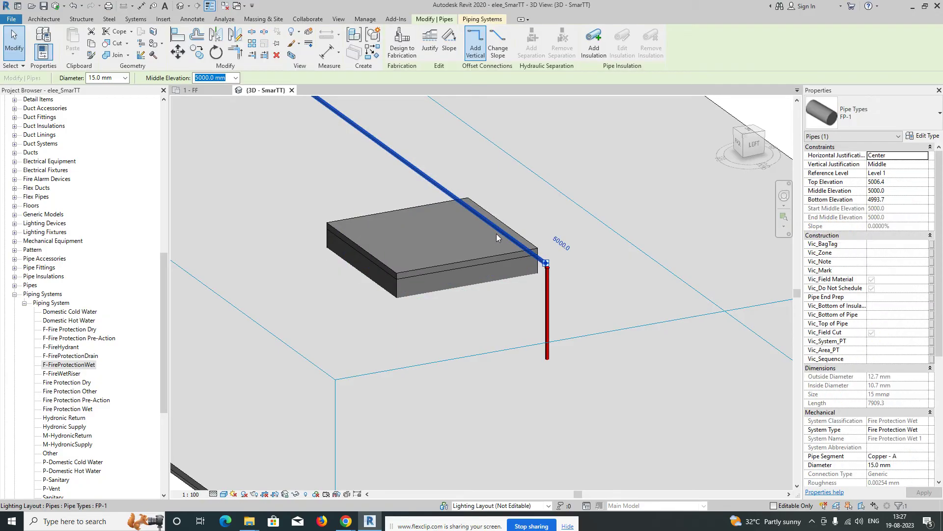
{"action": "left_click", "coordinate": [925, 136]}
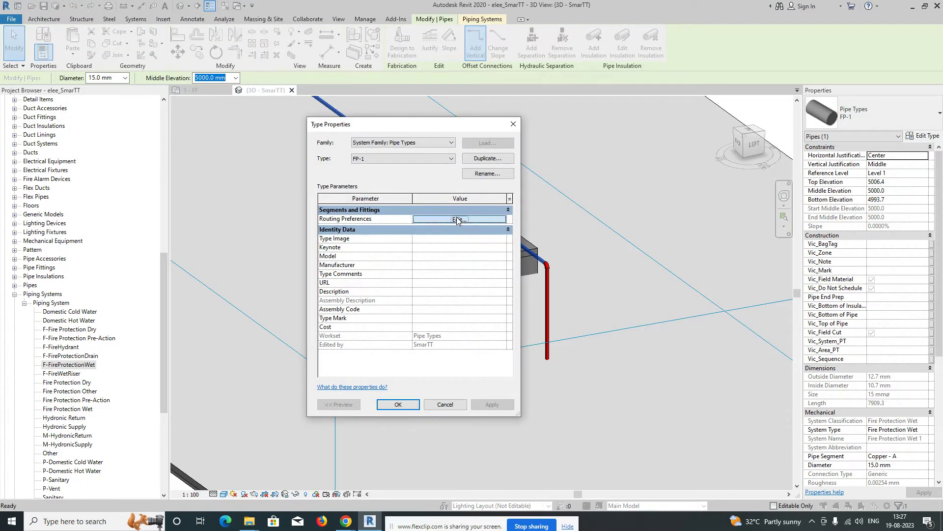
{"action": "left_click", "coordinate": [457, 220]}
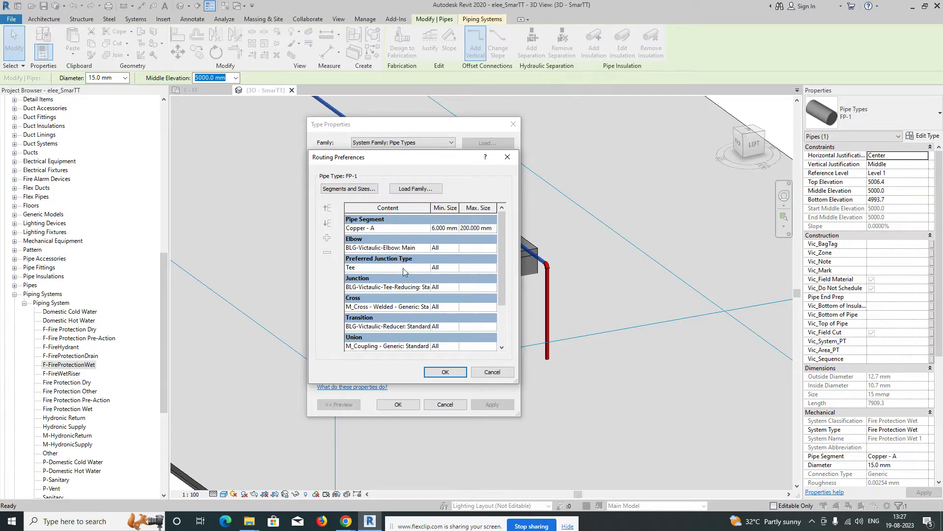
{"action": "left_click", "coordinate": [426, 248]}
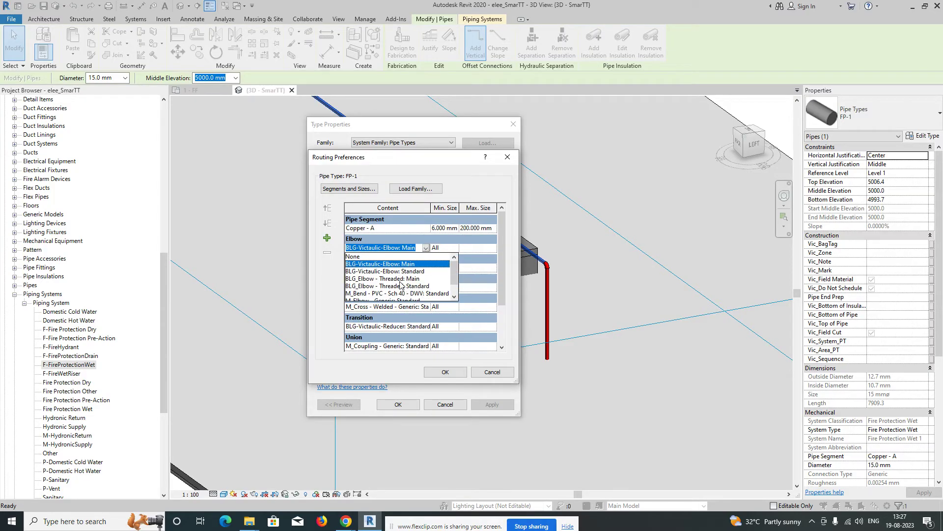
{"action": "left_click", "coordinate": [400, 286]}
{"action": "left_click", "coordinate": [440, 373]}
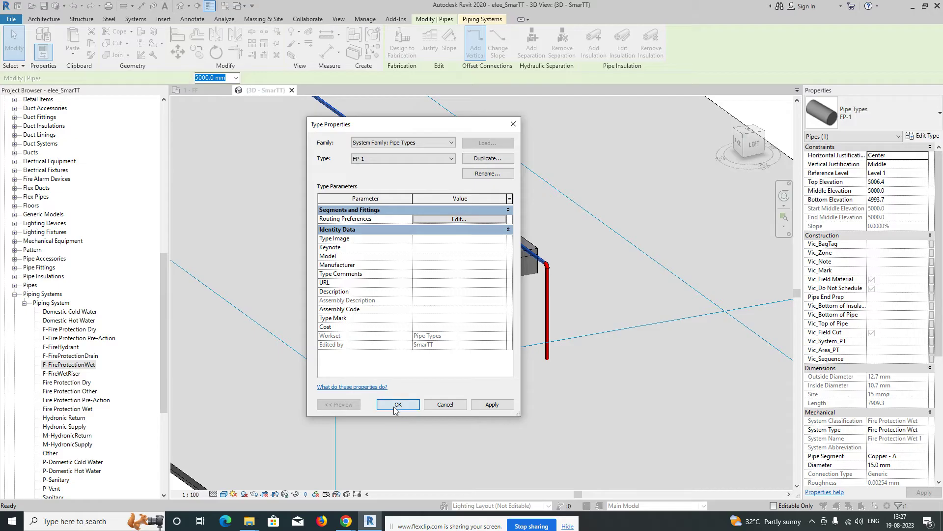
{"action": "left_click", "coordinate": [392, 408]}
{"action": "key", "text": "Escape"}
{"action": "scroll", "coordinate": [478, 315], "scroll_direction": "down", "scroll_amount": 4}
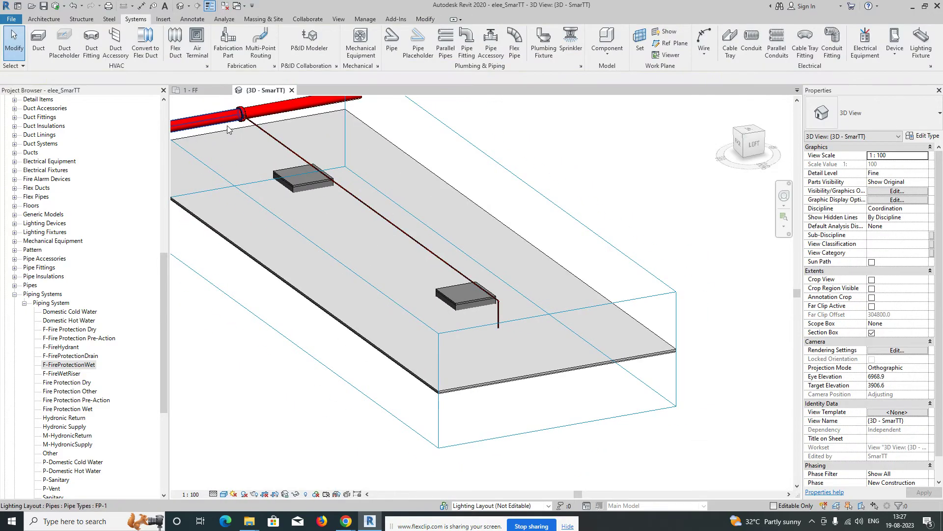
Step: In the 1 - FF floor plan, connect the second top-row sprinkler into the branch pipe passing over it
{"action": "left_click", "coordinate": [191, 92]}
{"action": "scroll", "coordinate": [425, 279], "scroll_direction": "up", "scroll_amount": 5}
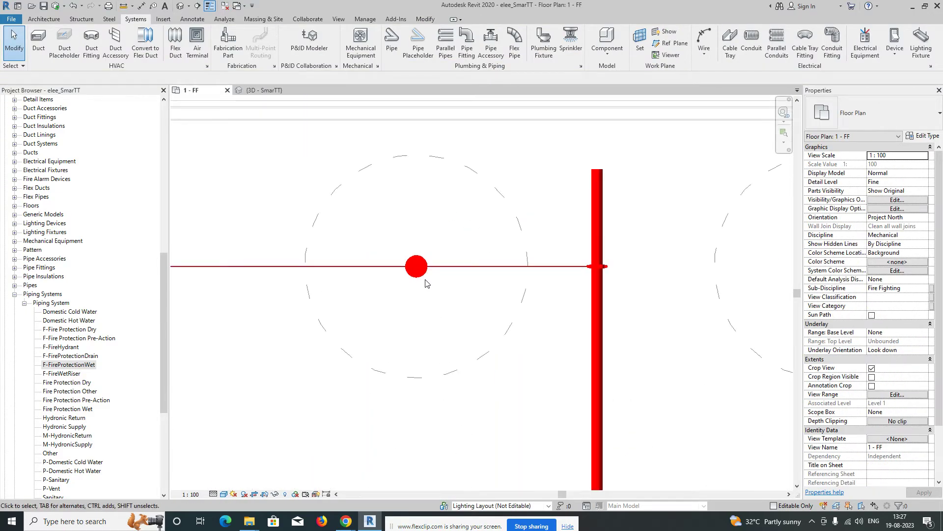
{"action": "left_click", "coordinate": [417, 276]}
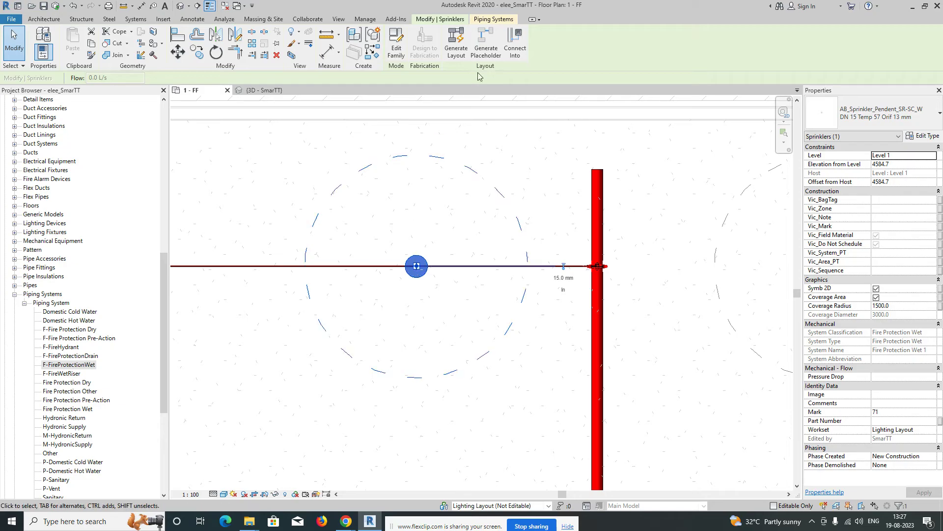
{"action": "left_click", "coordinate": [515, 42]}
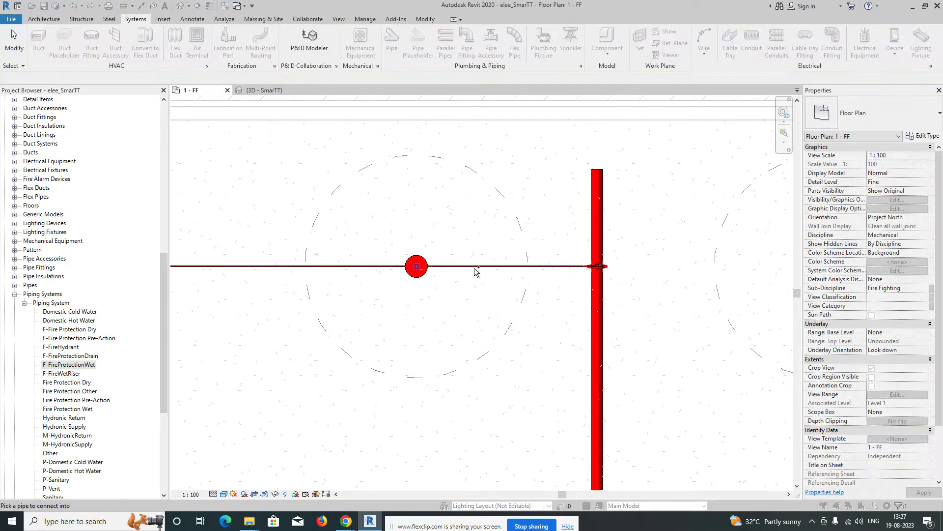
{"action": "left_click", "coordinate": [476, 266]}
Step: Isolate the connected top-row sprinkler branch and the main's end in a 3D selection box again
{"action": "scroll", "coordinate": [539, 309], "scroll_direction": "down", "scroll_amount": 3}
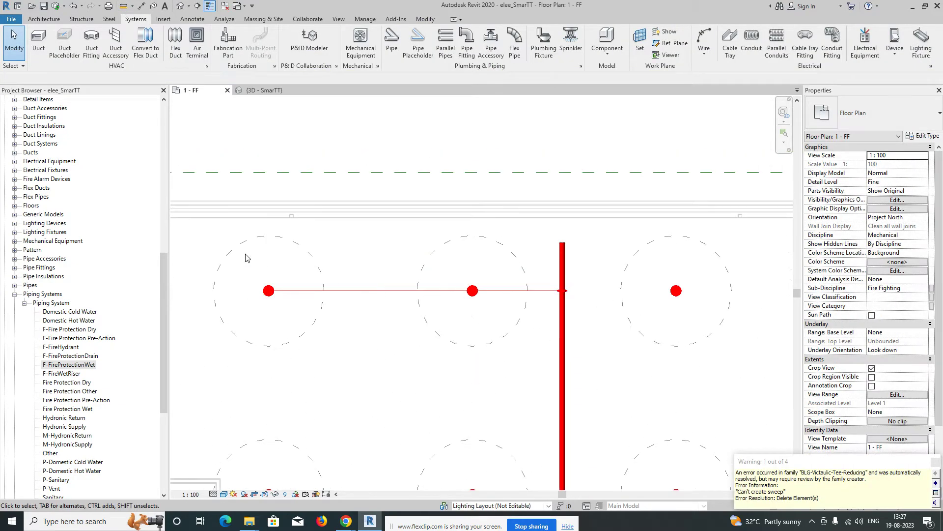
{"action": "left_click_drag", "start_coordinate": [226, 238], "coordinate": [570, 367]}
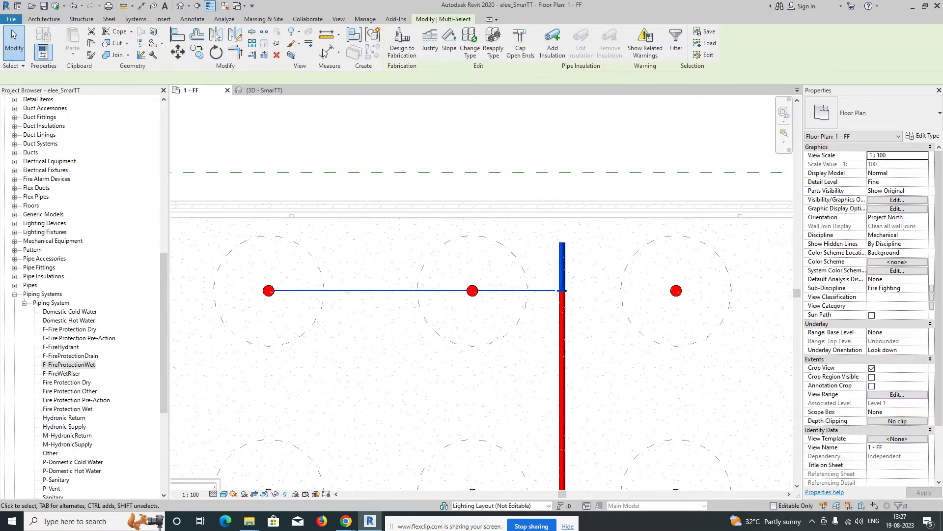
{"action": "left_click", "coordinate": [295, 56]}
{"action": "left_click", "coordinate": [531, 311]}
{"action": "middle_click_drag", "start_coordinate": [531, 312], "coordinate": [358, 303], "text": "shift"}
Step: Examine the reducing tee above the second sprinkler's drop pipe and the branch's run to the main in 3D
{"action": "scroll", "coordinate": [659, 302], "scroll_direction": "up", "scroll_amount": 5}
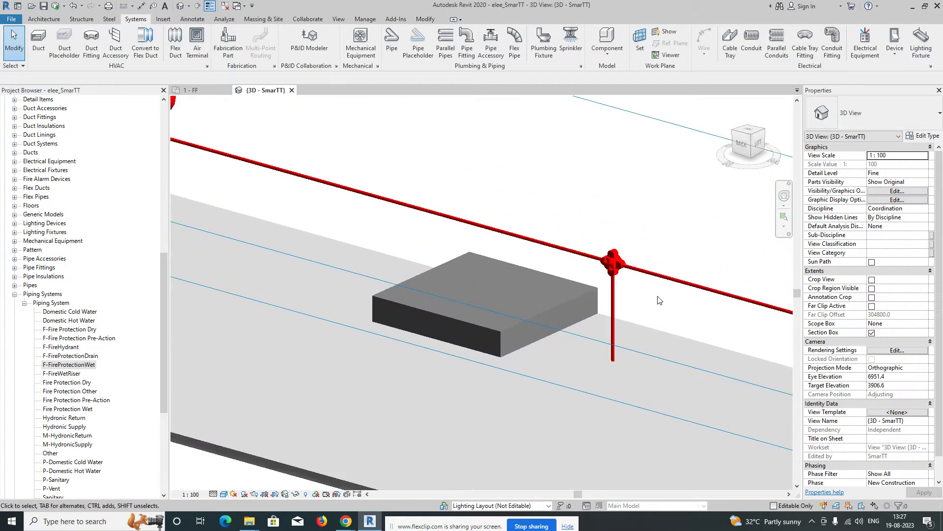
{"action": "middle_click_drag", "start_coordinate": [622, 298], "coordinate": [558, 283]}
{"action": "scroll", "coordinate": [557, 283], "scroll_direction": "up", "scroll_amount": 5}
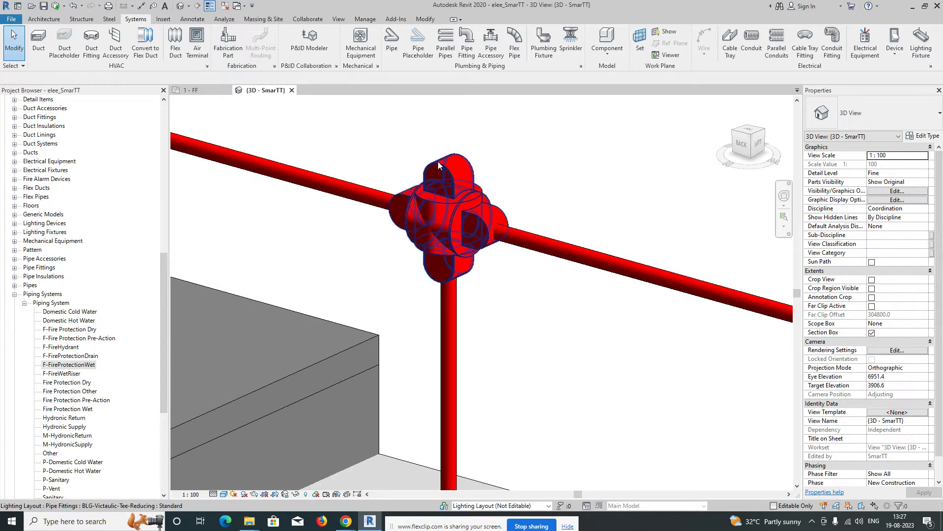
{"action": "left_click", "coordinate": [442, 178]}
{"action": "key", "text": "Escape"}
{"action": "scroll", "coordinate": [467, 276], "scroll_direction": "down", "scroll_amount": 5}
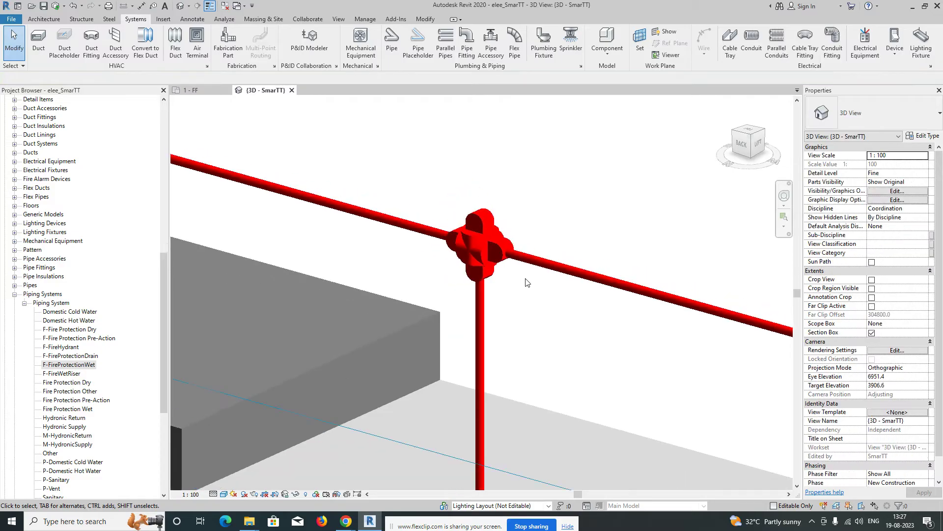
{"action": "scroll", "coordinate": [492, 285], "scroll_direction": "down", "scroll_amount": 5}
{"action": "middle_click_drag", "start_coordinate": [505, 311], "coordinate": [306, 236], "text": "shift"}
{"action": "middle_click_drag", "start_coordinate": [467, 305], "coordinate": [504, 320], "text": "shift"}
{"action": "middle_click_drag", "start_coordinate": [570, 325], "coordinate": [346, 276]}
{"action": "middle_click_drag", "start_coordinate": [539, 288], "coordinate": [452, 250]}
Step: Set the elbow in the FP-1 pipe type's routing preferences to BLG-Victaulic-Elbow: Standard
{"action": "left_click", "coordinate": [531, 237]}
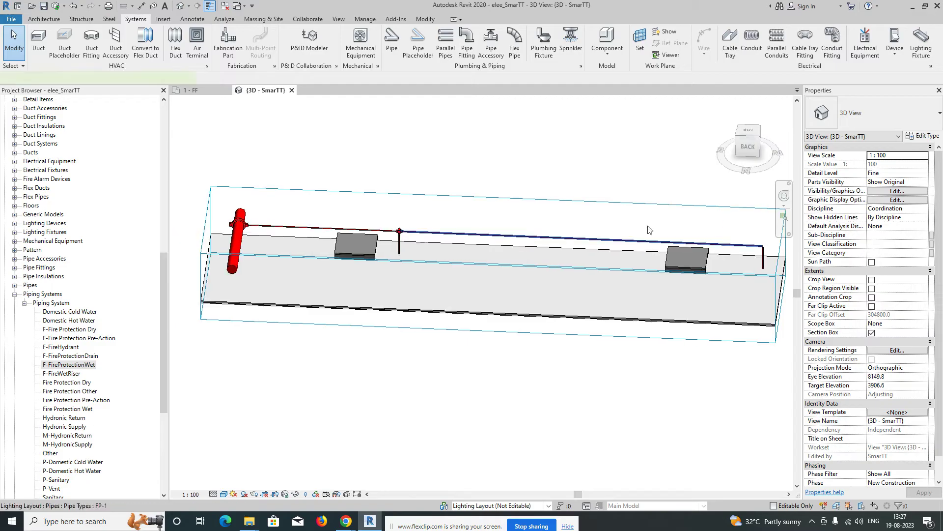
{"action": "left_click", "coordinate": [924, 136]}
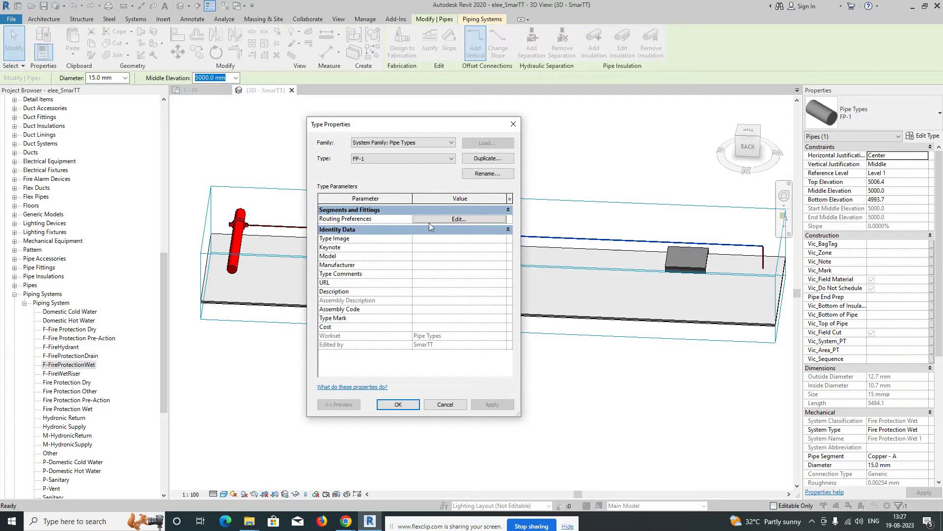
{"action": "left_click", "coordinate": [479, 222]}
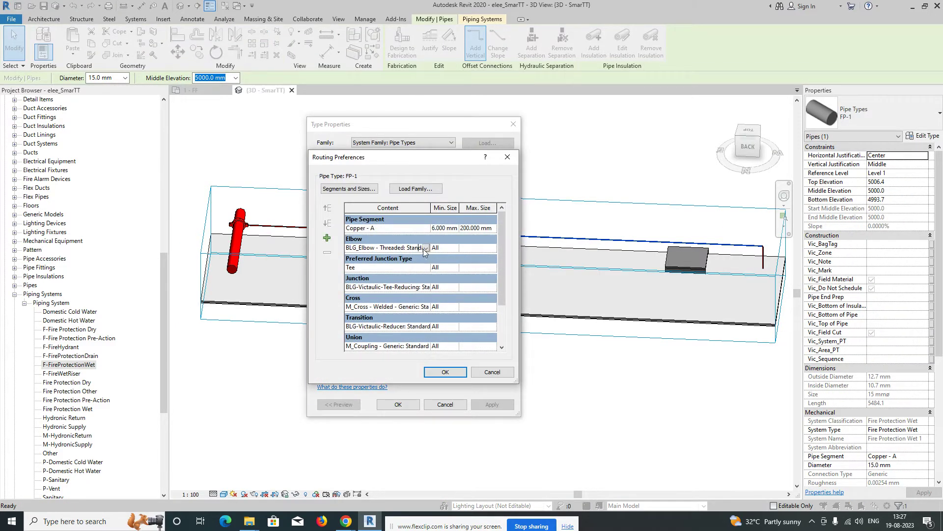
{"action": "left_click", "coordinate": [426, 248]}
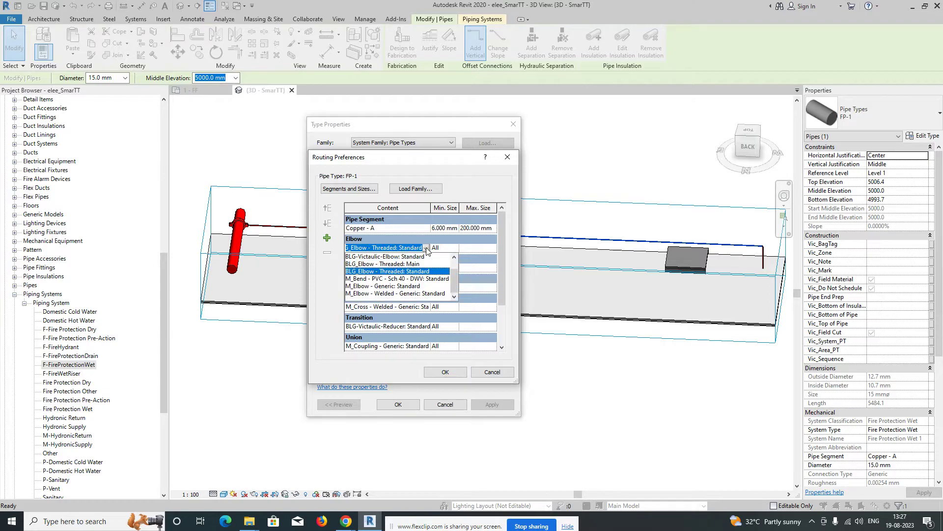
{"action": "left_click", "coordinate": [399, 259]}
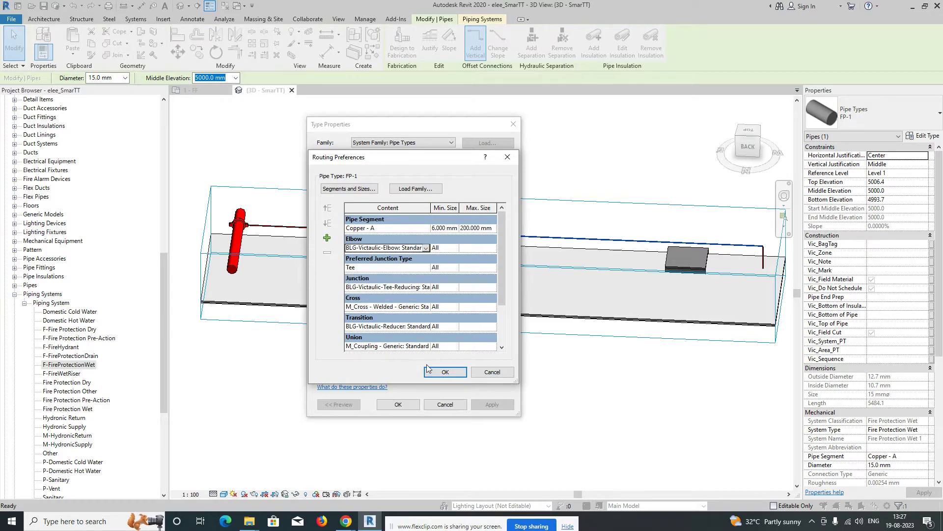
{"action": "left_click", "coordinate": [446, 372]}
{"action": "left_click", "coordinate": [398, 405]}
{"action": "left_click", "coordinate": [526, 383]}
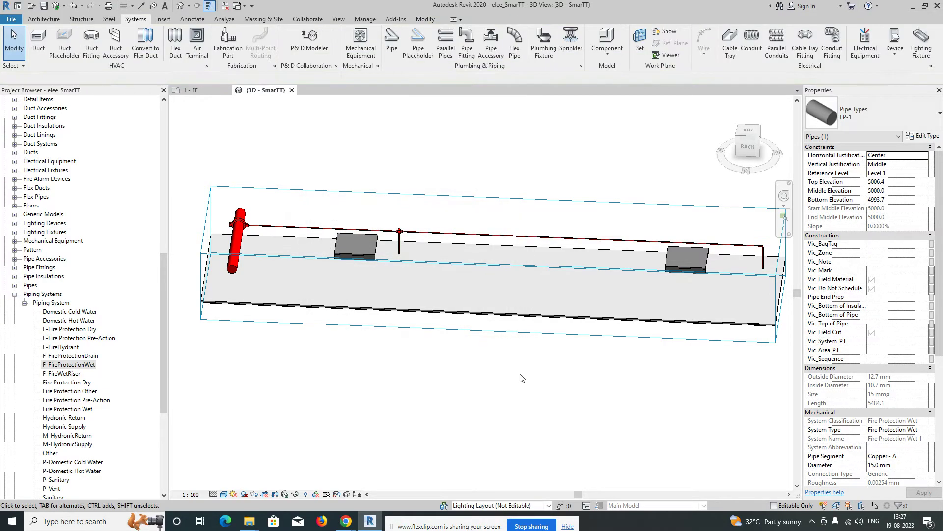
Step: Return to the 1 - FF floor plan and show the top-row sprinklers between the two vertical pipes
{"action": "scroll", "coordinate": [433, 267], "scroll_direction": "up", "scroll_amount": 4}
{"action": "scroll", "coordinate": [488, 277], "scroll_direction": "down", "scroll_amount": 4}
{"action": "middle_click_drag", "start_coordinate": [422, 289], "coordinate": [453, 307], "text": "shift"}
{"action": "scroll", "coordinate": [454, 306], "scroll_direction": "up", "scroll_amount": 2}
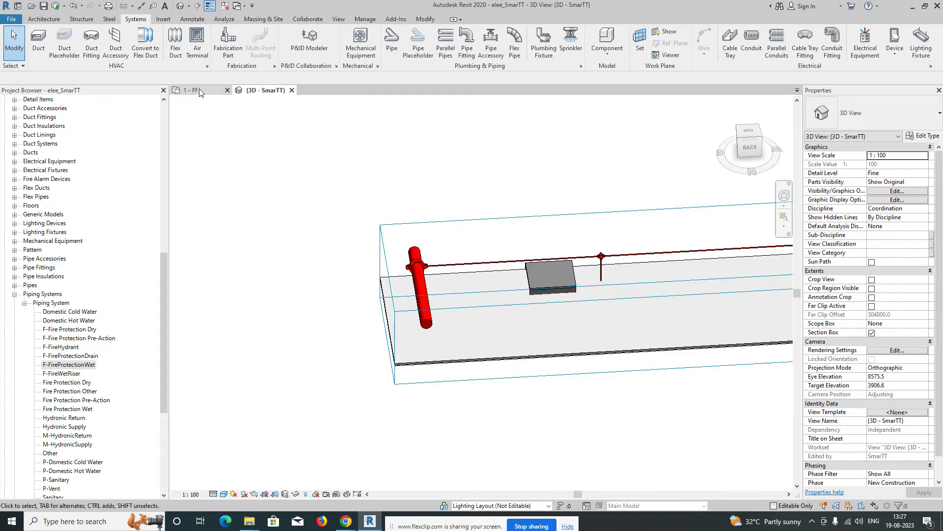
{"action": "left_click", "coordinate": [198, 90]}
{"action": "scroll", "coordinate": [513, 287], "scroll_direction": "down", "scroll_amount": 2}
{"action": "middle_click_drag", "start_coordinate": [488, 338], "coordinate": [339, 297]}
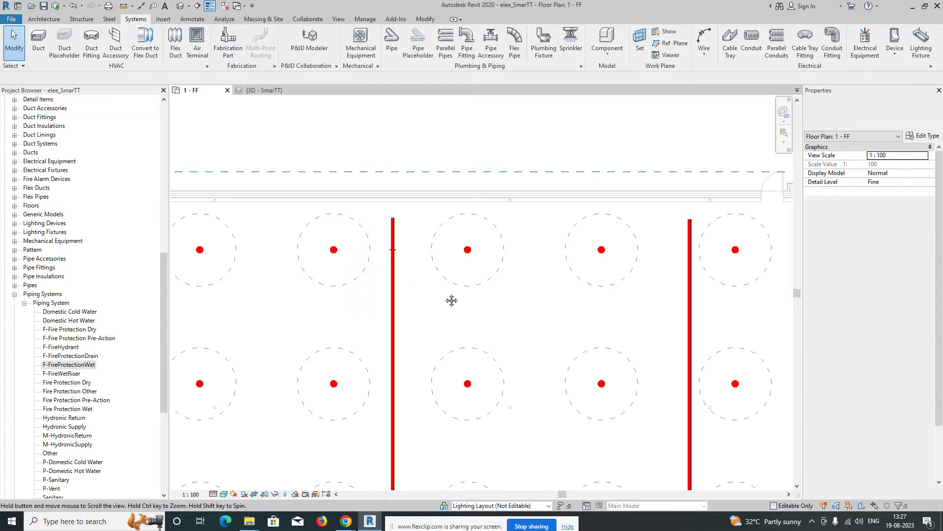
Step: Try converting the top-row branch's reducing tee on the vertical main into a cross, and undo the conversion
{"action": "middle_click_drag", "start_coordinate": [450, 299], "coordinate": [375, 280]}
{"action": "scroll", "coordinate": [423, 281], "scroll_direction": "down", "scroll_amount": 1}
{"action": "middle_click_drag", "start_coordinate": [436, 290], "coordinate": [479, 283]}
{"action": "scroll", "coordinate": [373, 235], "scroll_direction": "up", "scroll_amount": 10}
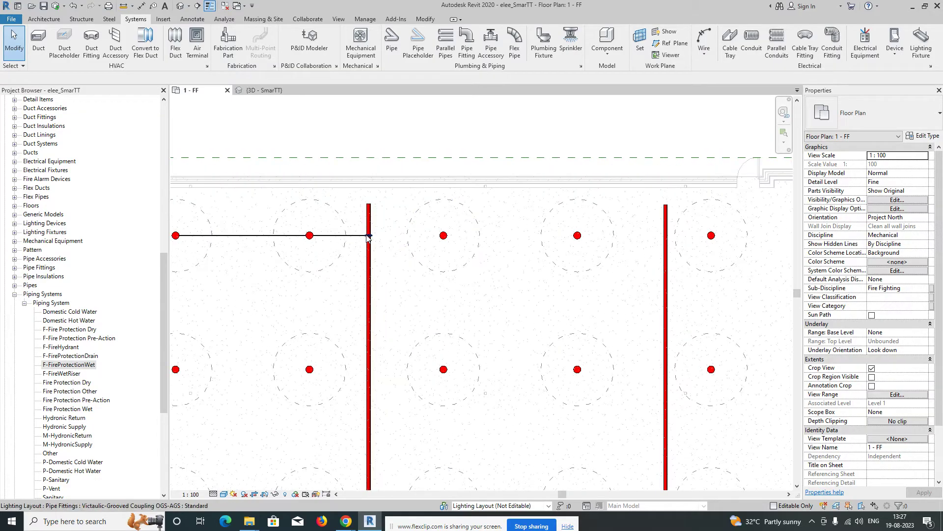
{"action": "left_click", "coordinate": [370, 237]}
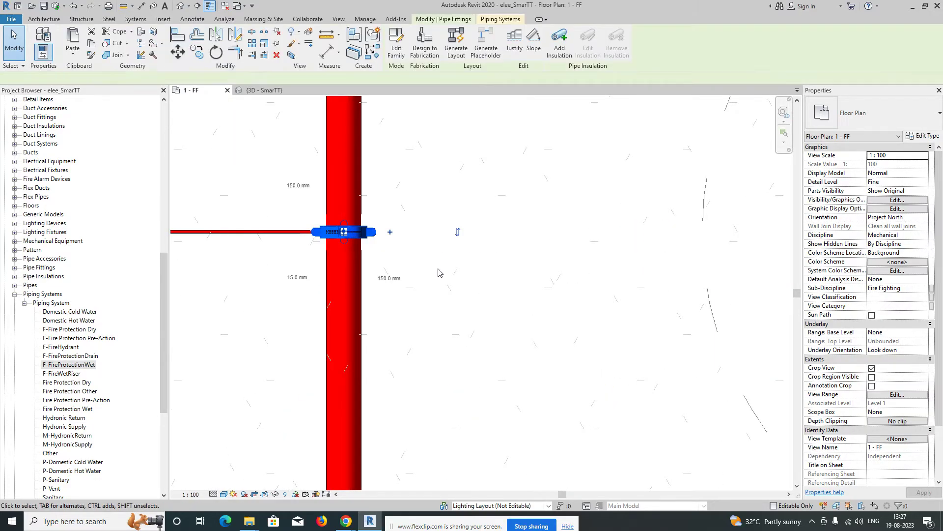
{"action": "left_click", "coordinate": [389, 232]}
{"action": "scroll", "coordinate": [389, 241], "scroll_direction": "up", "scroll_amount": 1}
{"action": "scroll", "coordinate": [407, 252], "scroll_direction": "down", "scroll_amount": 2}
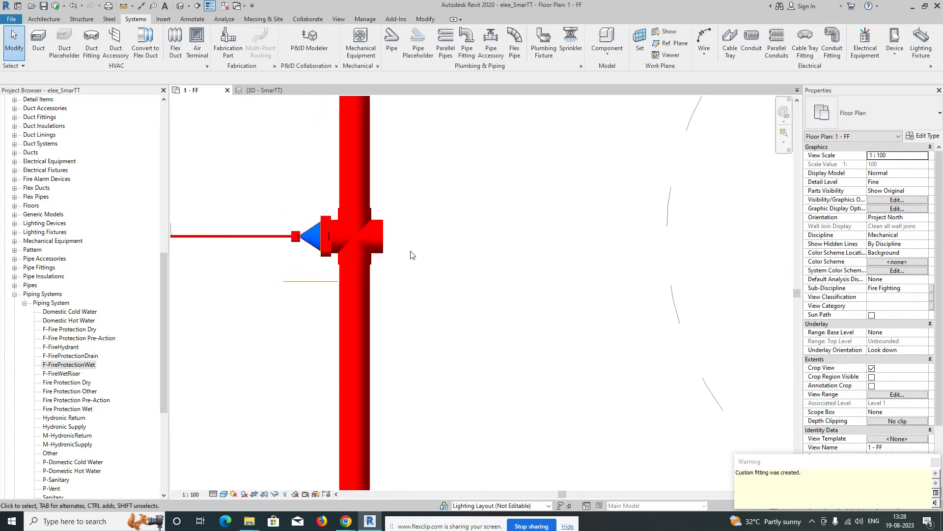
{"action": "scroll", "coordinate": [389, 256], "scroll_direction": "down", "scroll_amount": 3}
{"action": "scroll", "coordinate": [388, 259], "scroll_direction": "down", "scroll_amount": 2}
{"action": "scroll", "coordinate": [393, 265], "scroll_direction": "up", "scroll_amount": 4}
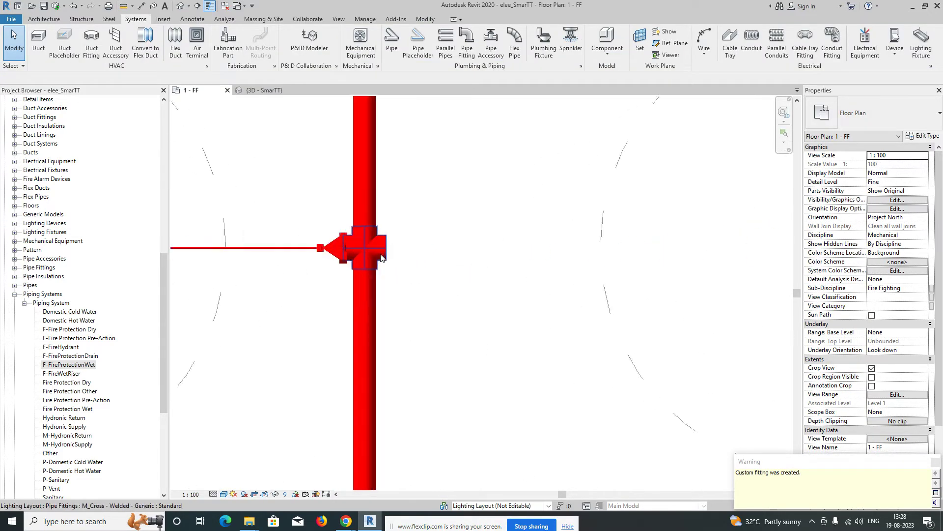
{"action": "left_click", "coordinate": [398, 272]}
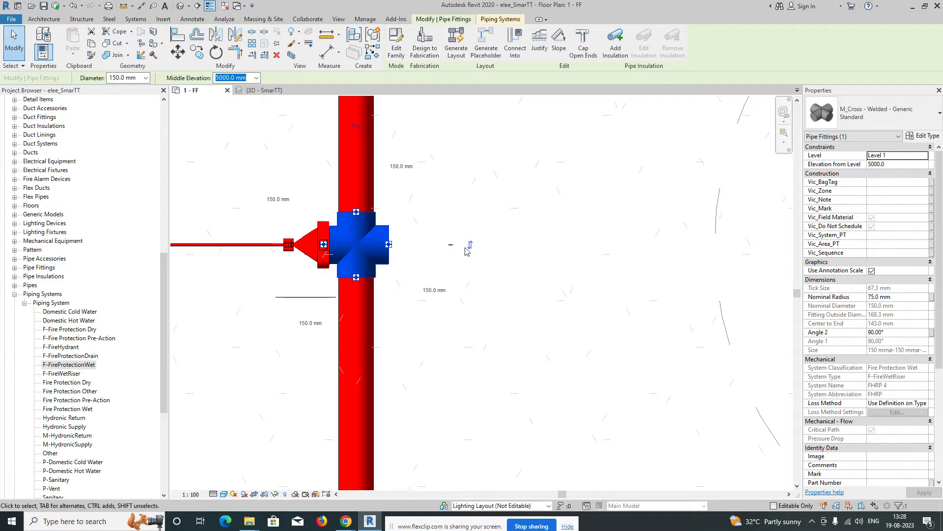
{"action": "key", "text": "ctrl+z"}
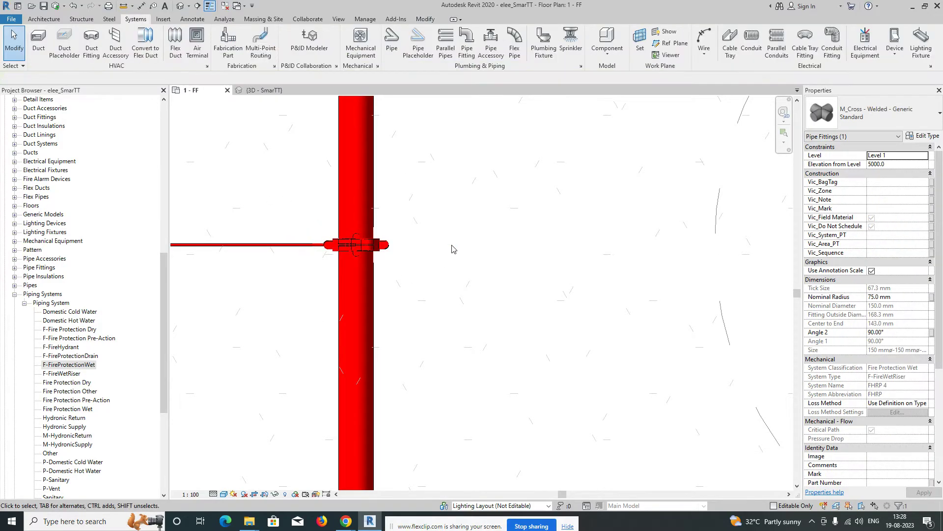
Step: Convert the BLG-Victaulic-Tee-Reducing fitting on the vertical main into a four-way cross with an open side facing the next sprinkler
{"action": "left_click", "coordinate": [386, 251]}
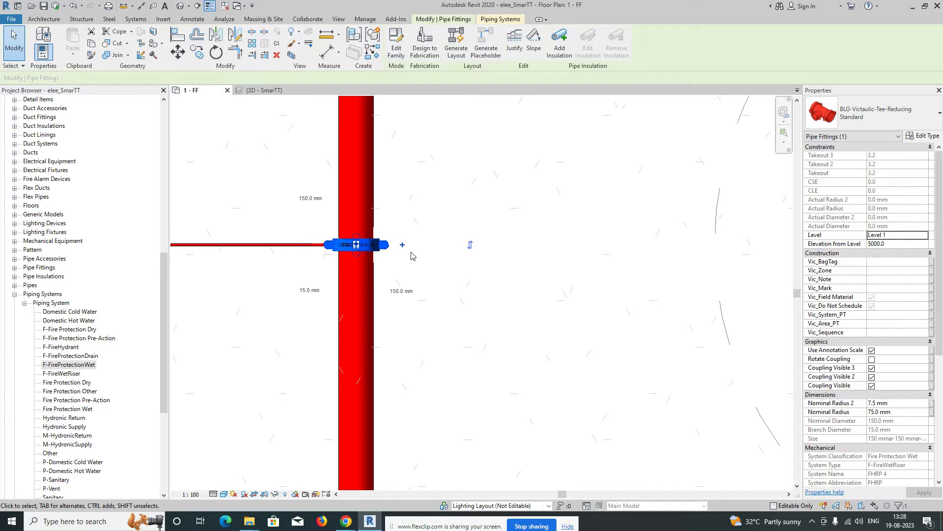
{"action": "left_click", "coordinate": [406, 249]}
{"action": "left_click", "coordinate": [427, 268]}
{"action": "scroll", "coordinate": [352, 273], "scroll_direction": "down", "scroll_amount": 4}
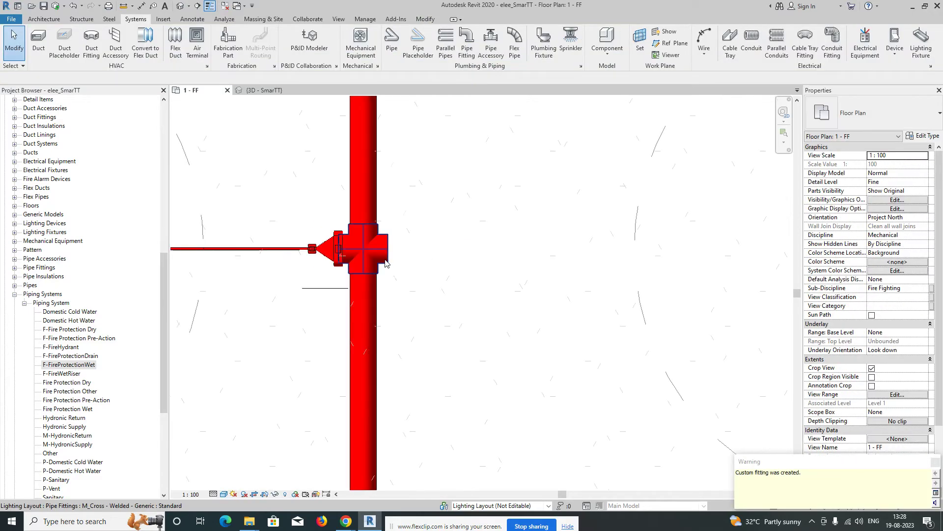
{"action": "left_click", "coordinate": [358, 262]}
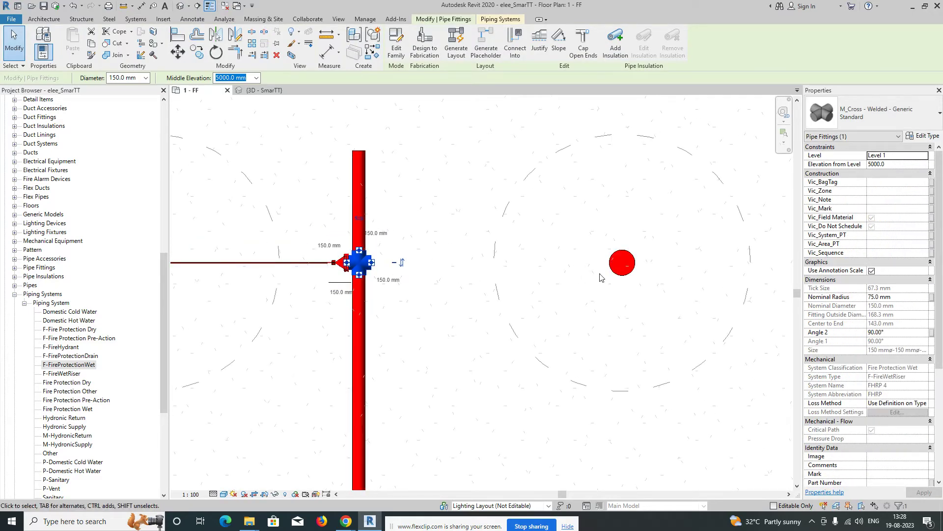
{"action": "key", "text": "Escape"}
Step: Draw a 15 mm FP-1 pipe about 2930 mm long at 5000 mm elevation from the cross's open side to the adjacent top-row sprinkler
{"action": "left_click", "coordinate": [306, 264]}
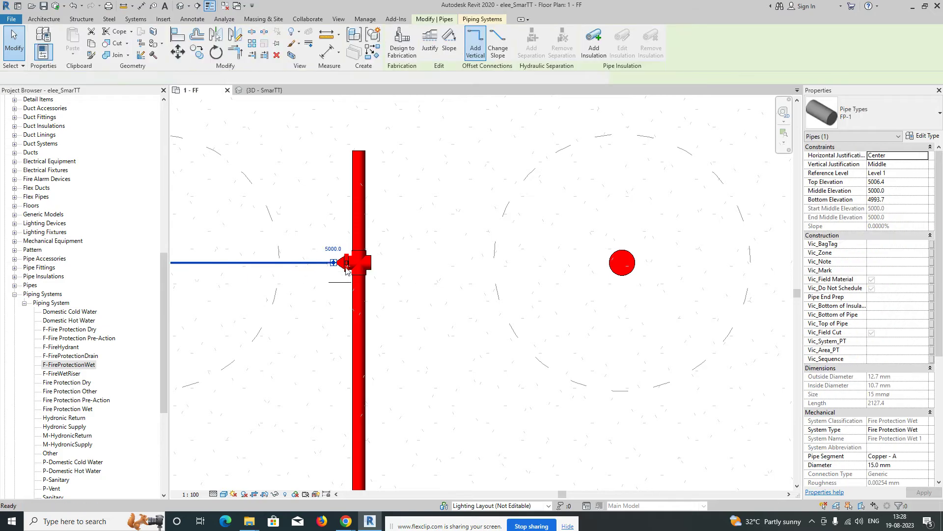
{"action": "key", "text": "c"}
{"action": "key", "text": "s"}
{"action": "left_click", "coordinate": [370, 262]}
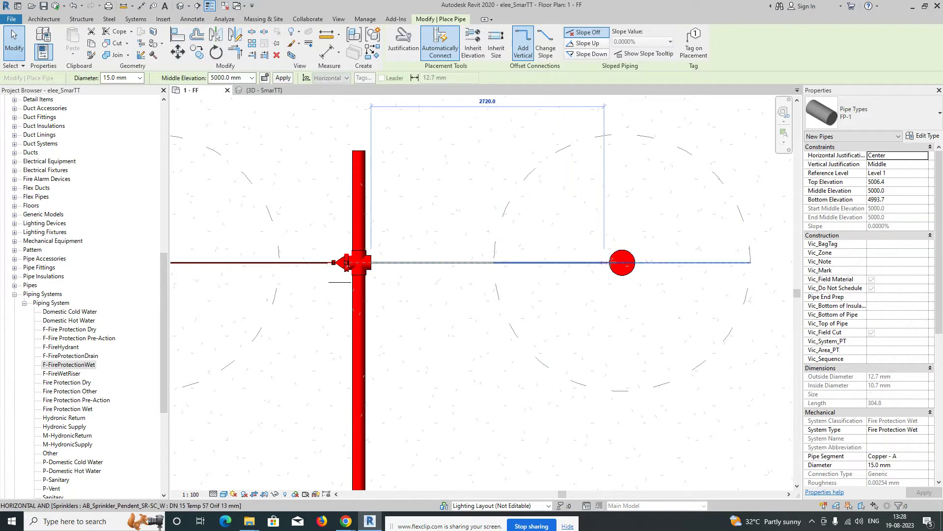
{"action": "scroll", "coordinate": [621, 262], "scroll_direction": "down", "scroll_amount": 2}
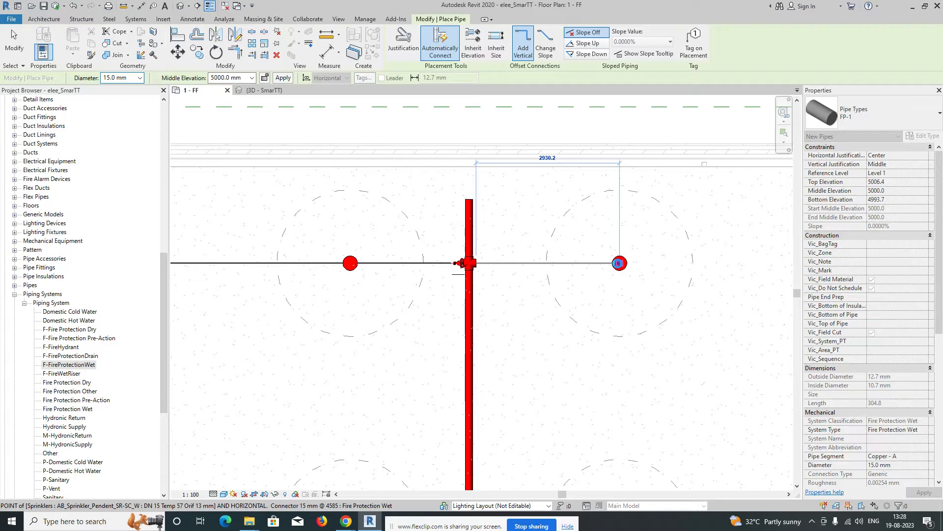
{"action": "left_click", "coordinate": [620, 263]}
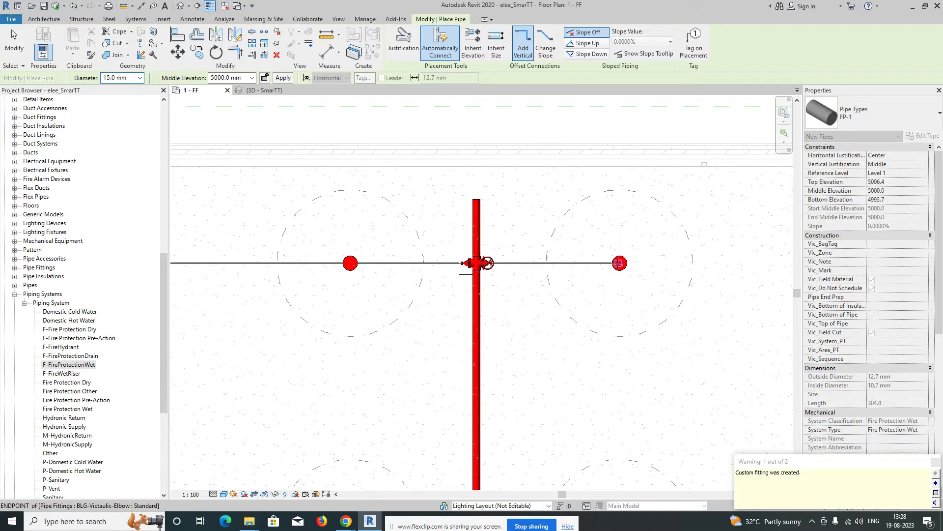
{"action": "scroll", "coordinate": [388, 261], "scroll_direction": "up", "scroll_amount": 2}
{"action": "key", "text": "Escape"}
{"action": "scroll", "coordinate": [422, 278], "scroll_direction": "up", "scroll_amount": 2}
{"action": "scroll", "coordinate": [421, 279], "scroll_direction": "down", "scroll_amount": 3}
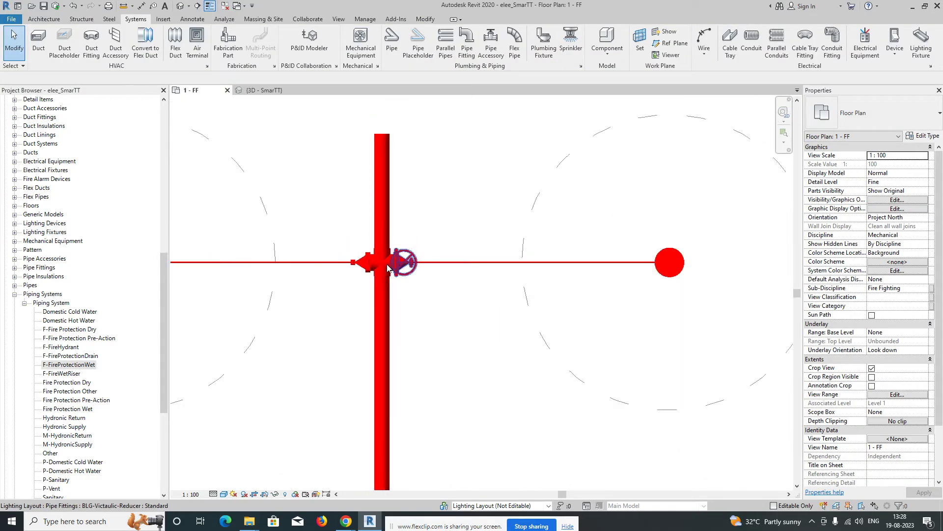
Step: Isolate the cross and the new sprinkler branch in a 3D selection box and bring its end elbow into view
{"action": "left_click_drag", "start_coordinate": [329, 218], "coordinate": [634, 348]}
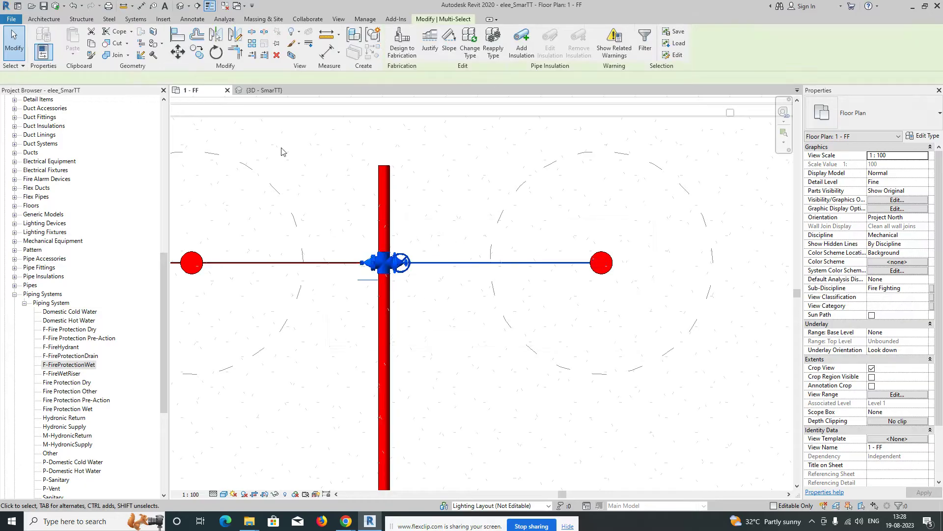
{"action": "left_click", "coordinate": [293, 55]}
{"action": "left_click", "coordinate": [618, 293]}
{"action": "scroll", "coordinate": [618, 297], "scroll_direction": "up", "scroll_amount": 1}
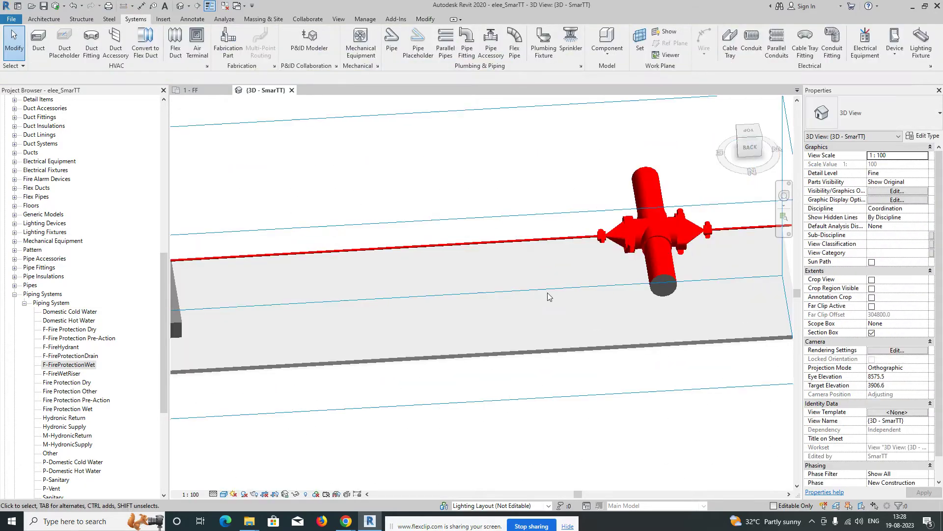
{"action": "scroll", "coordinate": [427, 306], "scroll_direction": "down", "scroll_amount": 2}
{"action": "middle_click_drag", "start_coordinate": [427, 305], "coordinate": [344, 365], "text": "shift"}
{"action": "scroll", "coordinate": [612, 179], "scroll_direction": "up", "scroll_amount": 5}
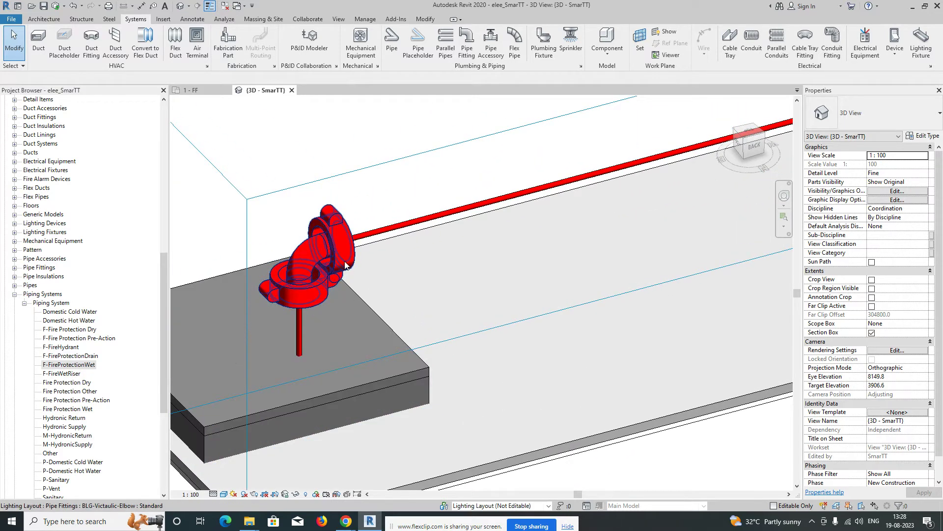
Step: Change the Victaulic elbow above the new branch's sprinkler drop to M_Bend - PVC - Sch 40 - DWV: Standard
{"action": "left_click", "coordinate": [370, 273]}
{"action": "scroll", "coordinate": [422, 302], "scroll_direction": "down", "scroll_amount": 3}
{"action": "middle_click_drag", "start_coordinate": [422, 303], "coordinate": [578, 300], "text": "shift"}
{"action": "key", "text": "Escape"}
{"action": "scroll", "coordinate": [560, 276], "scroll_direction": "up", "scroll_amount": 5}
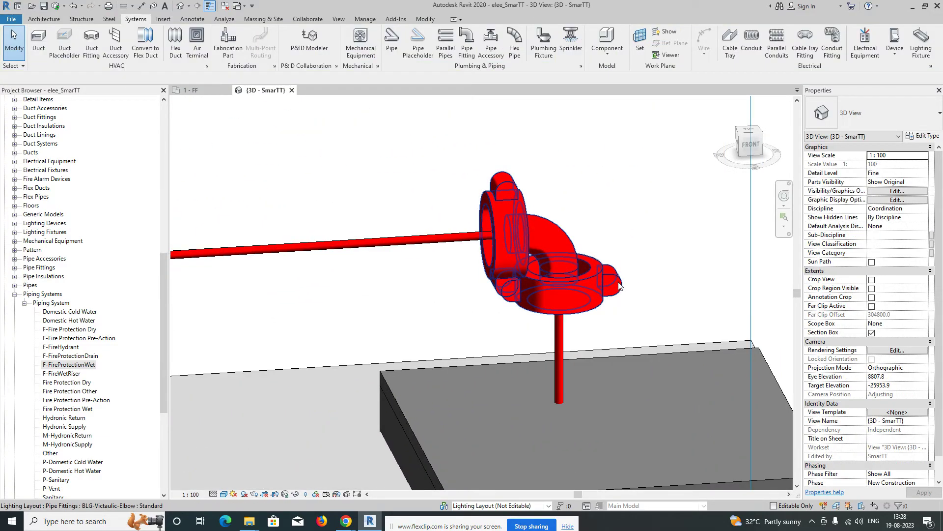
{"action": "left_click", "coordinate": [579, 311]}
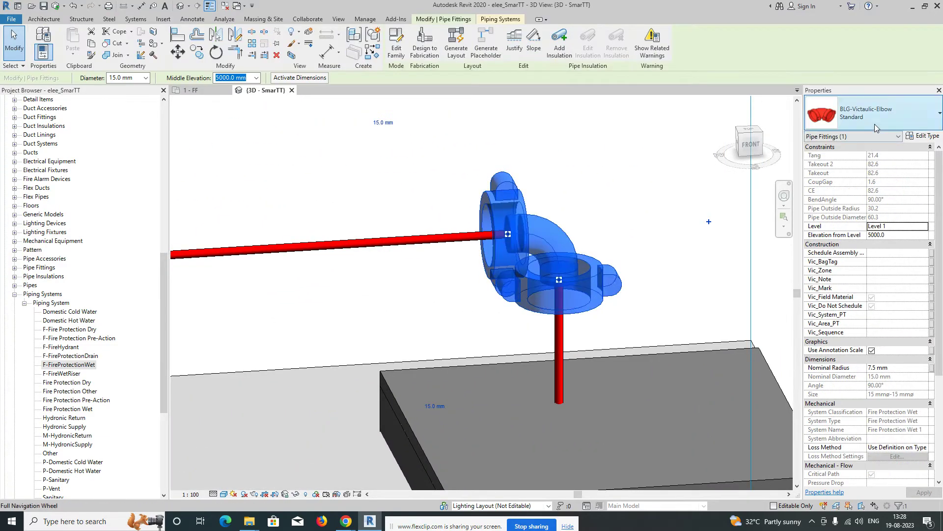
{"action": "left_click", "coordinate": [877, 116]}
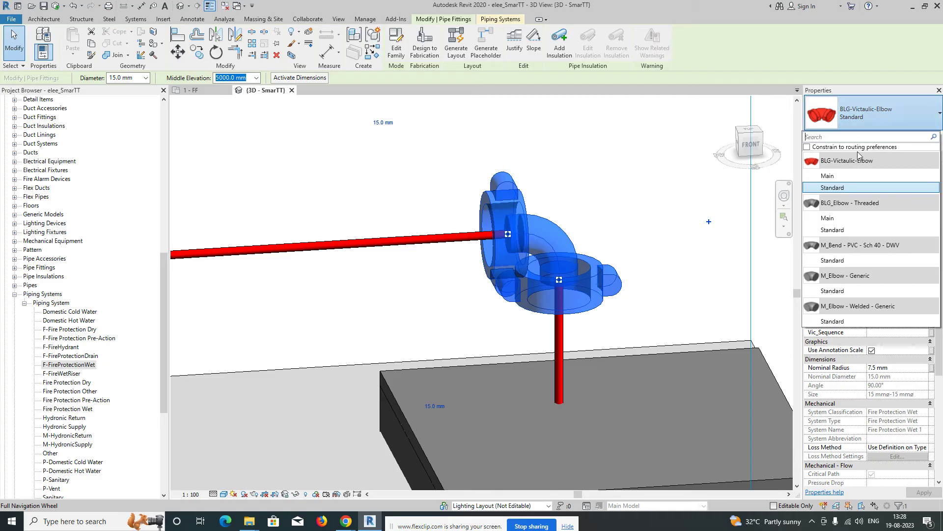
{"action": "left_click", "coordinate": [838, 260]}
{"action": "left_click", "coordinate": [666, 249]}
{"action": "scroll", "coordinate": [667, 249], "scroll_direction": "down", "scroll_amount": 2}
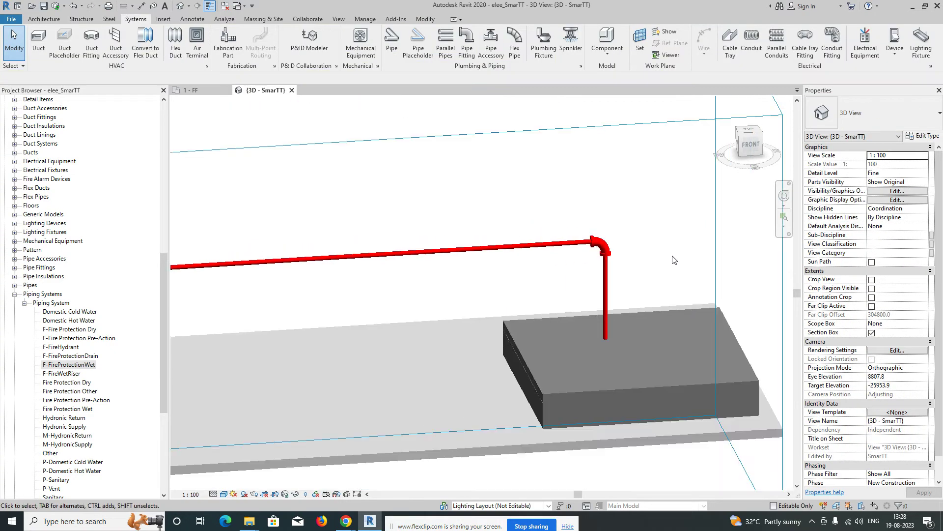
Step: Set the elbow in the FP-1 pipe type's routing preferences to M_Elbow - Generic: Standard
{"action": "scroll", "coordinate": [558, 279], "scroll_direction": "down", "scroll_amount": 2}
{"action": "middle_click_drag", "start_coordinate": [475, 290], "coordinate": [757, 272]}
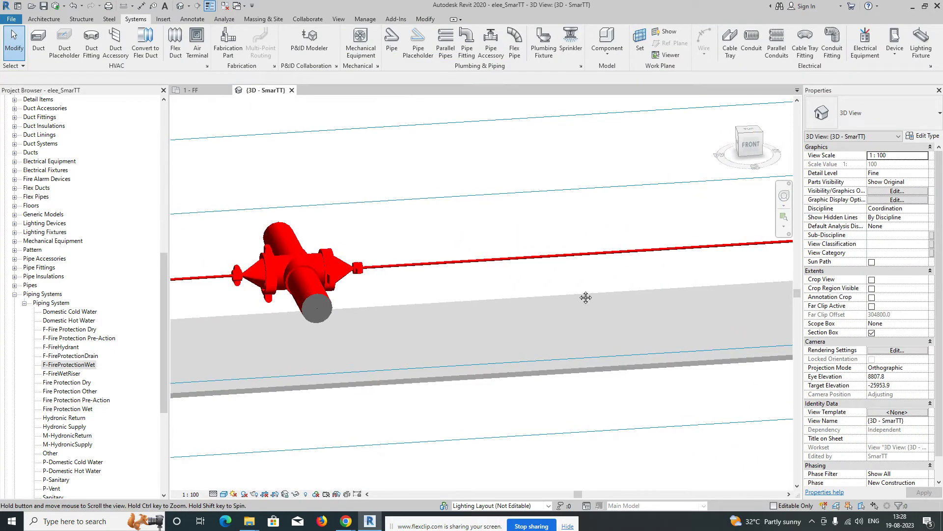
{"action": "left_click", "coordinate": [553, 261]}
{"action": "left_click", "coordinate": [931, 137]}
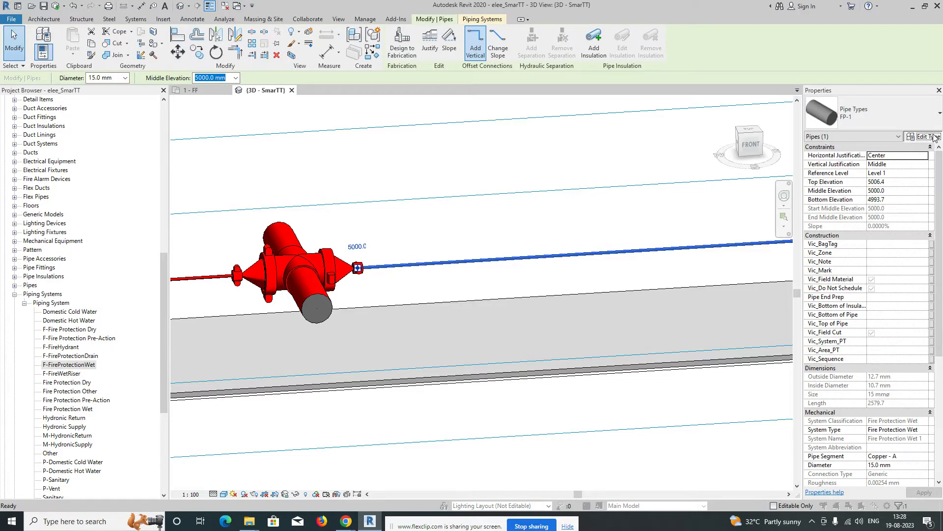
{"action": "left_click", "coordinate": [467, 220]}
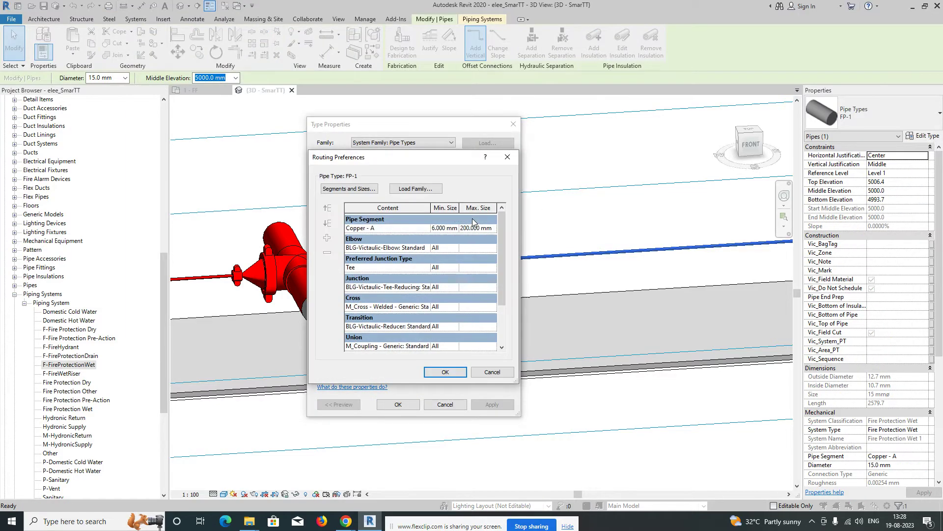
{"action": "left_click", "coordinate": [426, 248]}
{"action": "scroll", "coordinate": [405, 286], "scroll_direction": "down", "scroll_amount": 1}
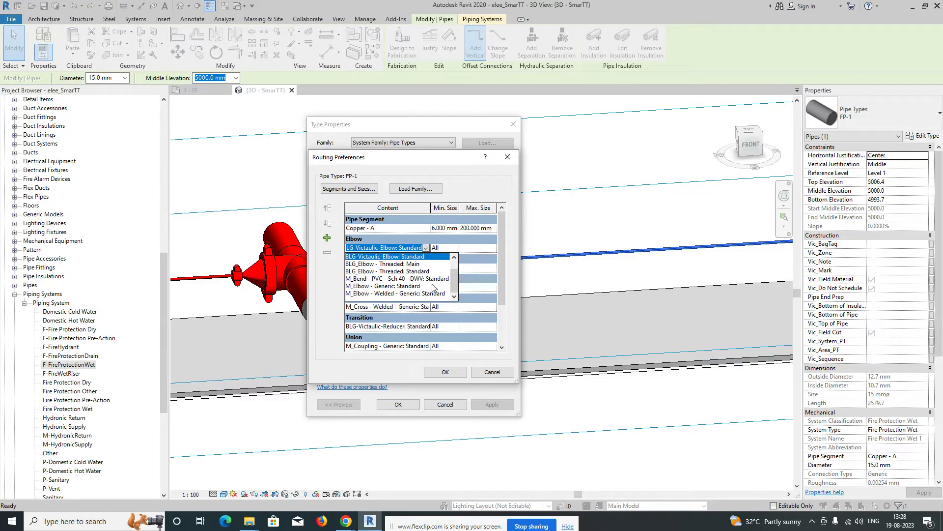
{"action": "left_click", "coordinate": [391, 286]}
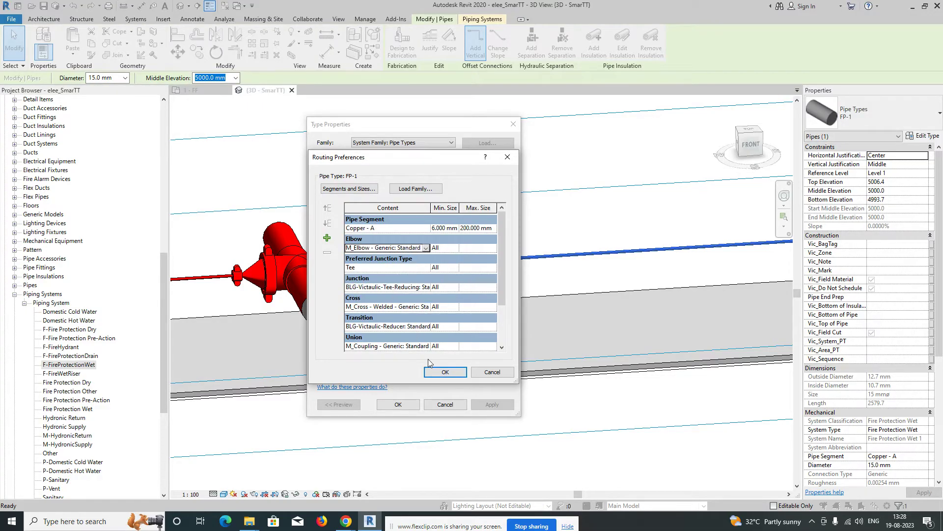
{"action": "left_click", "coordinate": [445, 372]}
{"action": "left_click", "coordinate": [398, 412]}
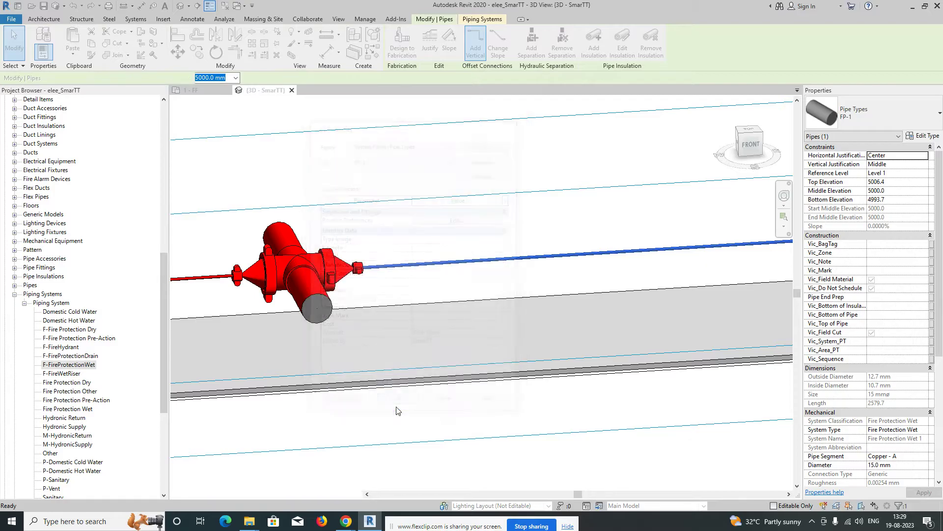
{"action": "key", "text": "Escape"}
Step: Extend the 3D section box along the branch past the cross to include the sprinkler drop on the main's other side
{"action": "scroll", "coordinate": [445, 299], "scroll_direction": "down", "scroll_amount": 4}
{"action": "scroll", "coordinate": [565, 282], "scroll_direction": "up", "scroll_amount": 8}
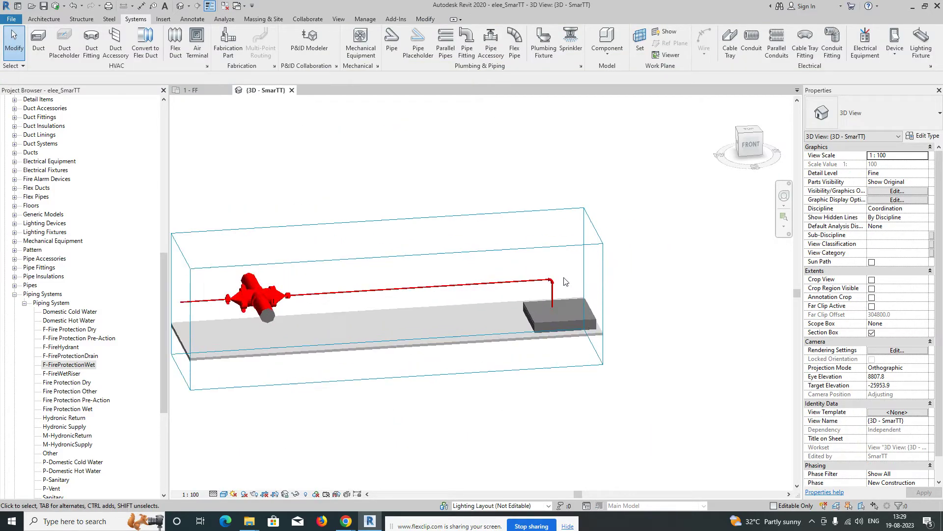
{"action": "scroll", "coordinate": [600, 289], "scroll_direction": "down", "scroll_amount": 10}
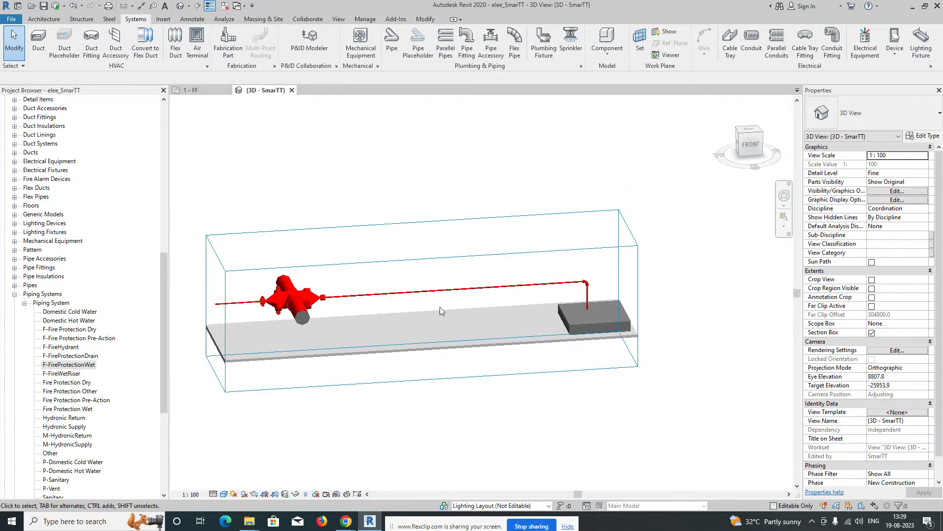
{"action": "left_click", "coordinate": [393, 320]}
{"action": "scroll", "coordinate": [449, 309], "scroll_direction": "down", "scroll_amount": 3}
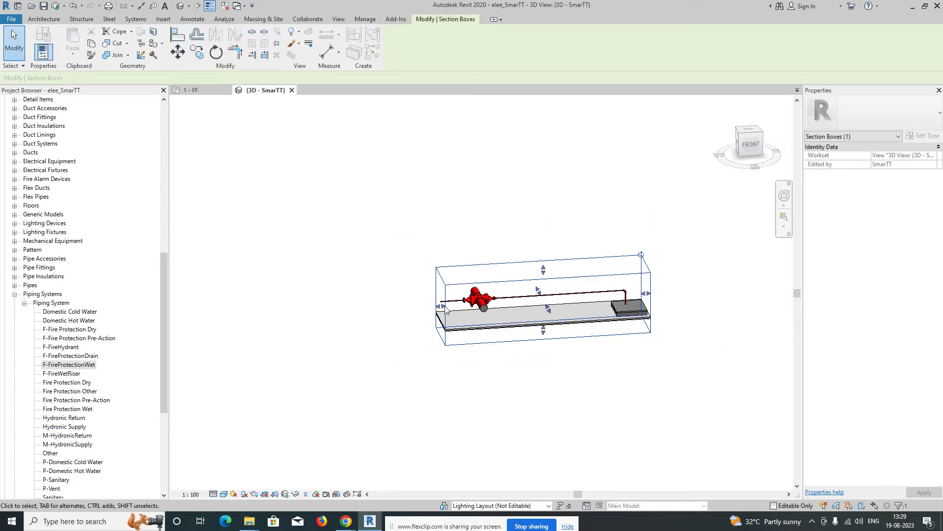
{"action": "left_click_drag", "start_coordinate": [437, 306], "coordinate": [220, 322]}
{"action": "middle_click_drag", "start_coordinate": [275, 329], "coordinate": [442, 388], "text": "shift"}
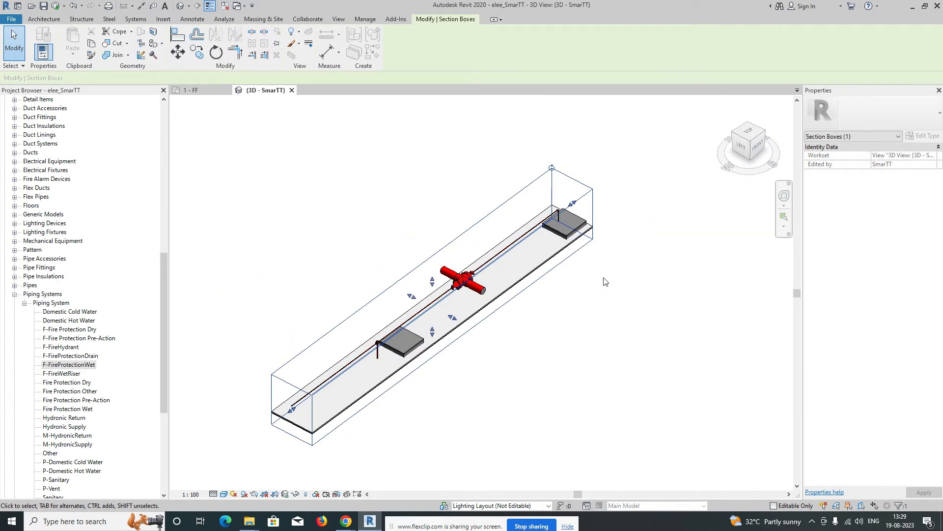
{"action": "left_click", "coordinate": [605, 280]}
Step: Set the FP-1 routing preferences to M_Tee - Generic for junctions, M_Cross - Generic for crosses and M_Transition - Generic for transitions, all Standard
{"action": "scroll", "coordinate": [446, 274], "scroll_direction": "up", "scroll_amount": 2}
{"action": "scroll", "coordinate": [446, 274], "scroll_direction": "up", "scroll_amount": 2}
{"action": "left_click", "coordinate": [447, 274]}
{"action": "left_click", "coordinate": [922, 137]}
{"action": "left_click", "coordinate": [456, 220]}
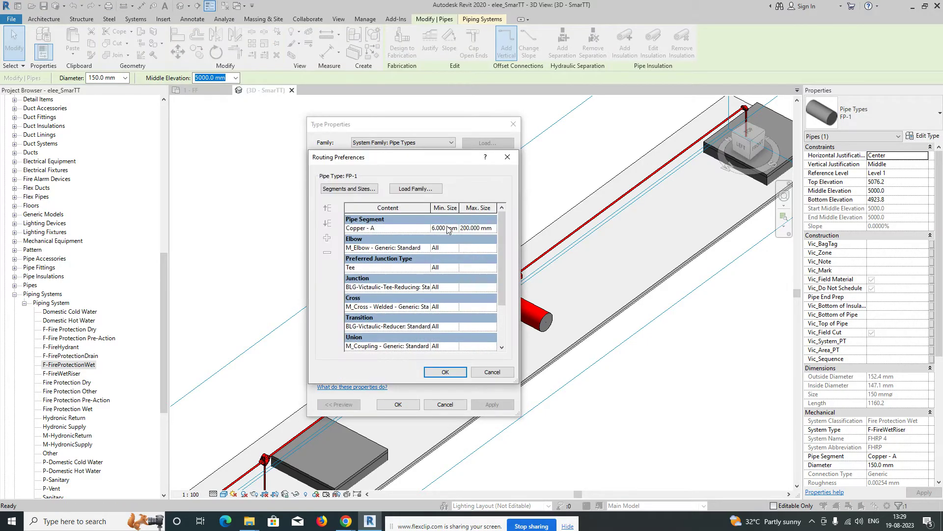
{"action": "left_click", "coordinate": [426, 288]}
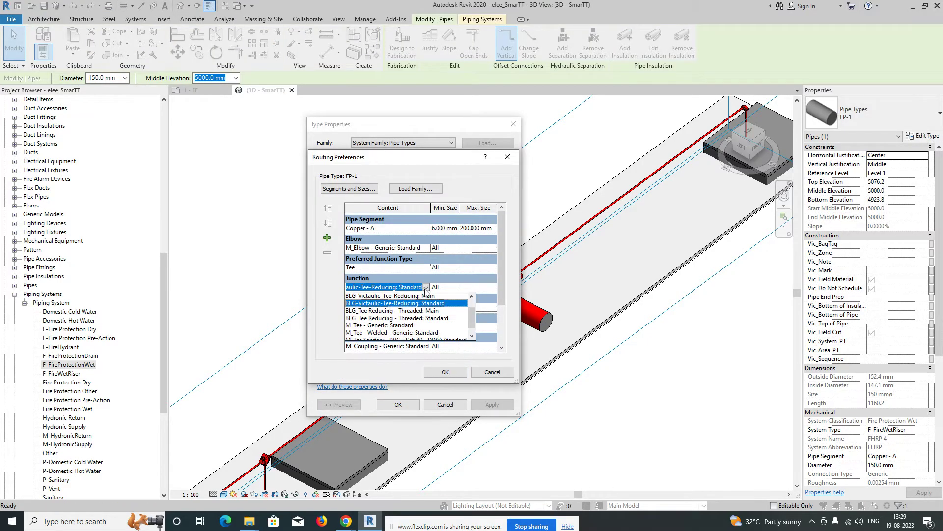
{"action": "left_click", "coordinate": [396, 326]}
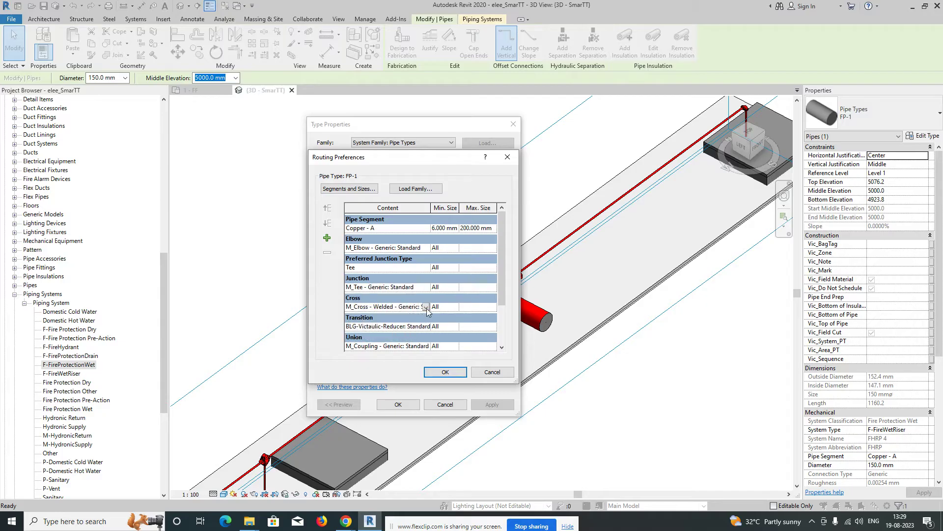
{"action": "left_click", "coordinate": [426, 307]}
{"action": "left_click", "coordinate": [399, 323]}
{"action": "left_click", "coordinate": [426, 327]}
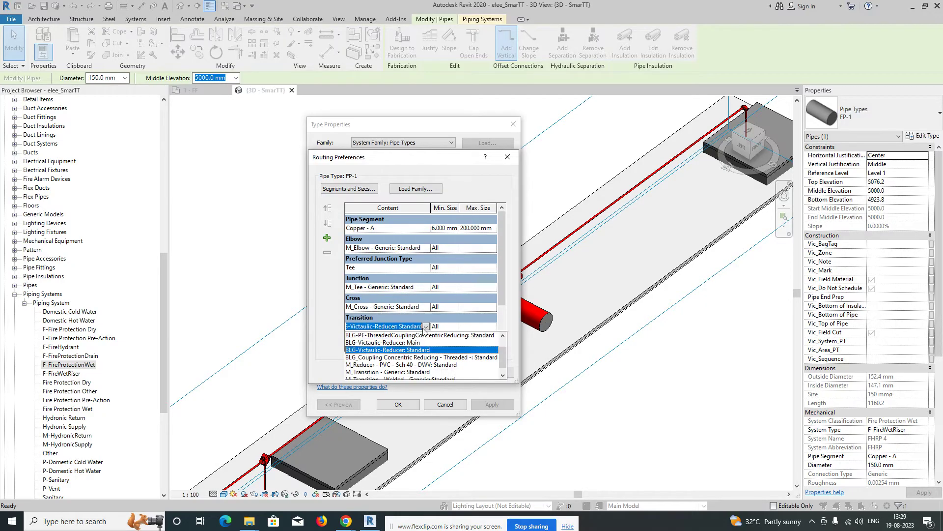
{"action": "left_click", "coordinate": [407, 373]}
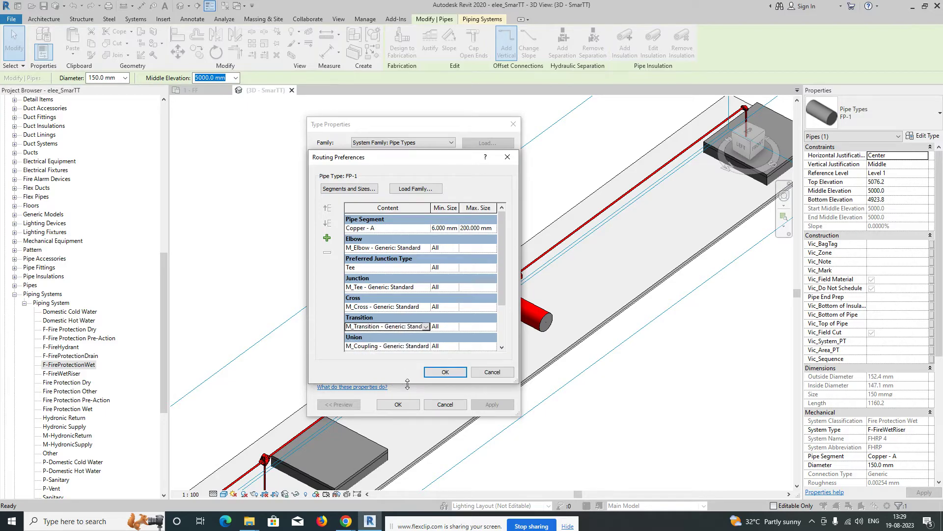
{"action": "left_click", "coordinate": [450, 373]}
{"action": "left_click", "coordinate": [398, 404]}
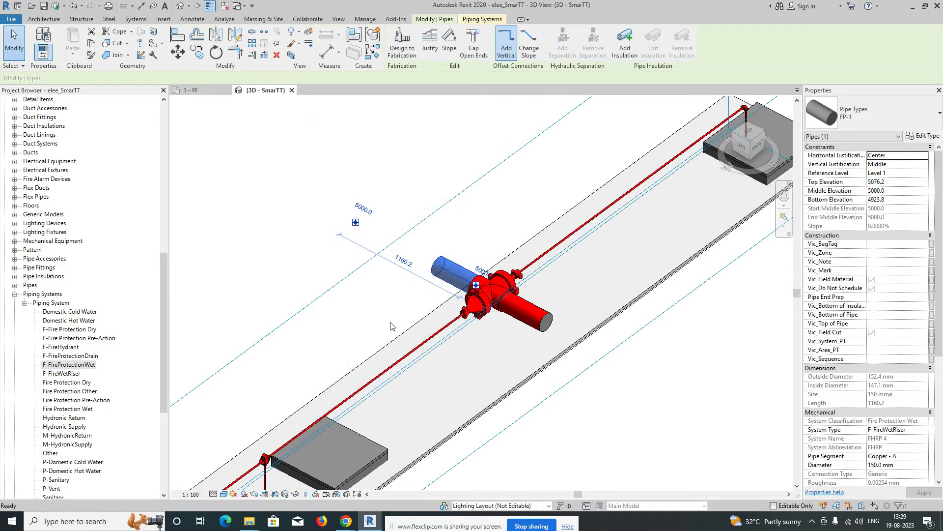
{"action": "key", "text": "Escape"}
Step: In floor plan 1 - FF, connect the top row's fourth sprinkler into the vertical main between the fourth and fifth sprinkler columns
{"action": "scroll", "coordinate": [390, 326], "scroll_direction": "down", "scroll_amount": 6}
{"action": "left_click", "coordinate": [188, 94]}
{"action": "scroll", "coordinate": [520, 274], "scroll_direction": "down", "scroll_amount": 4}
{"action": "middle_click_drag", "start_coordinate": [581, 337], "coordinate": [398, 269]}
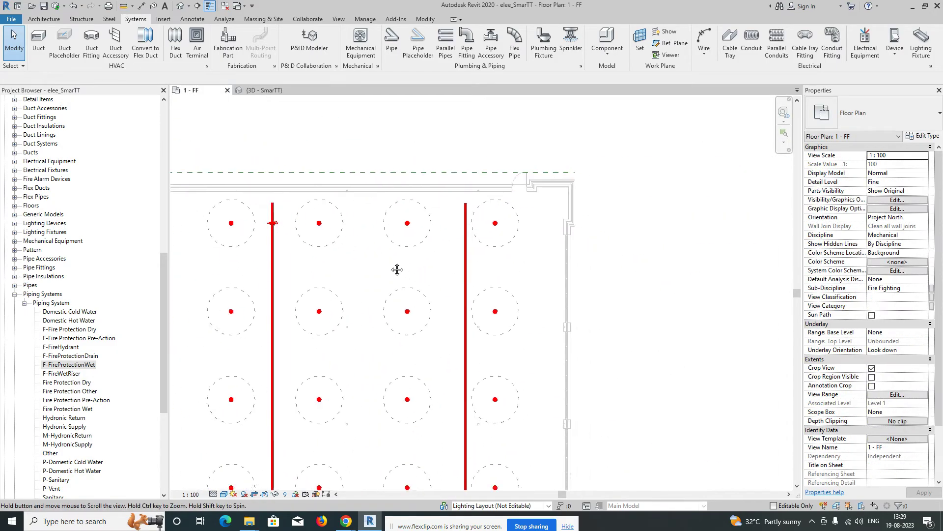
{"action": "left_click", "coordinate": [420, 245]}
{"action": "left_click", "coordinate": [513, 45]}
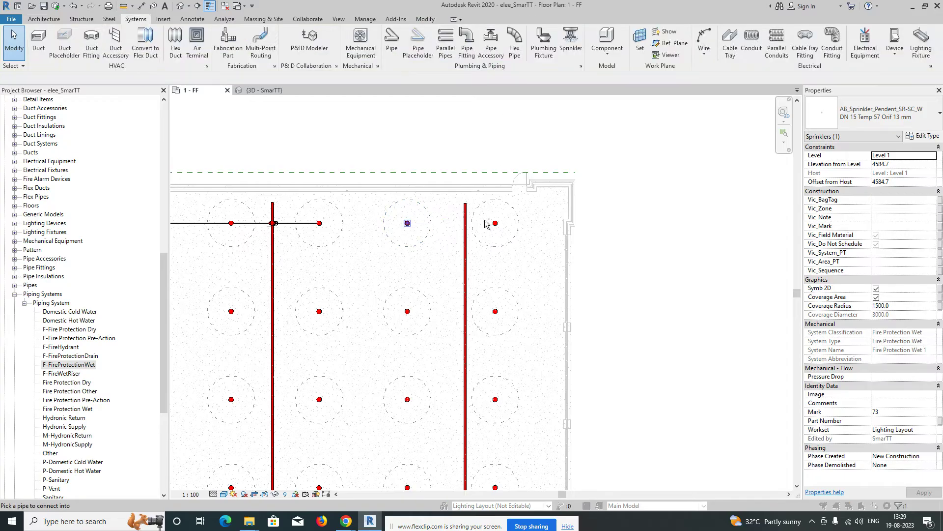
{"action": "scroll", "coordinate": [482, 221], "scroll_direction": "up", "scroll_amount": 2}
{"action": "left_click", "coordinate": [485, 247]}
{"action": "scroll", "coordinate": [531, 250], "scroll_direction": "up", "scroll_amount": 1}
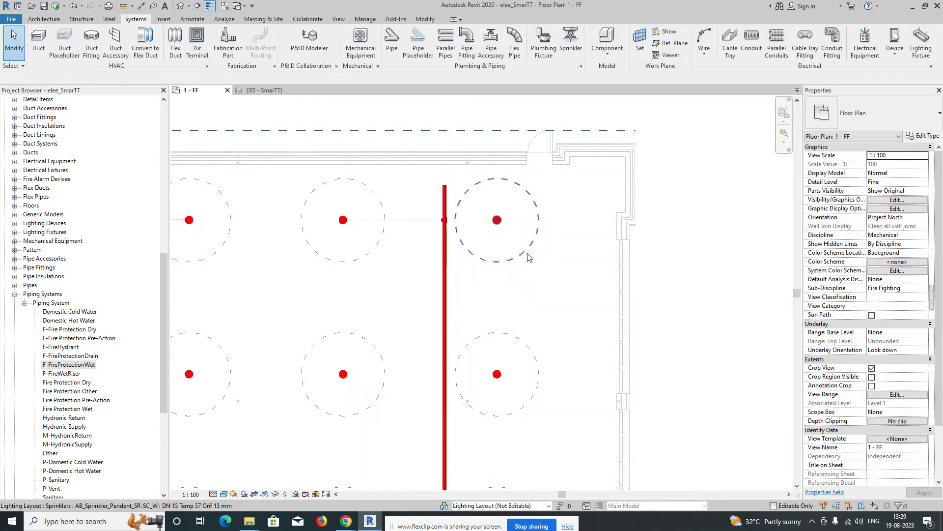
Step: Convert the new generic tee on the main at the top sprinkler row into a cross
{"action": "left_click", "coordinate": [527, 251]}
{"action": "scroll", "coordinate": [442, 222], "scroll_direction": "up", "scroll_amount": 8}
{"action": "key", "text": "Escape"}
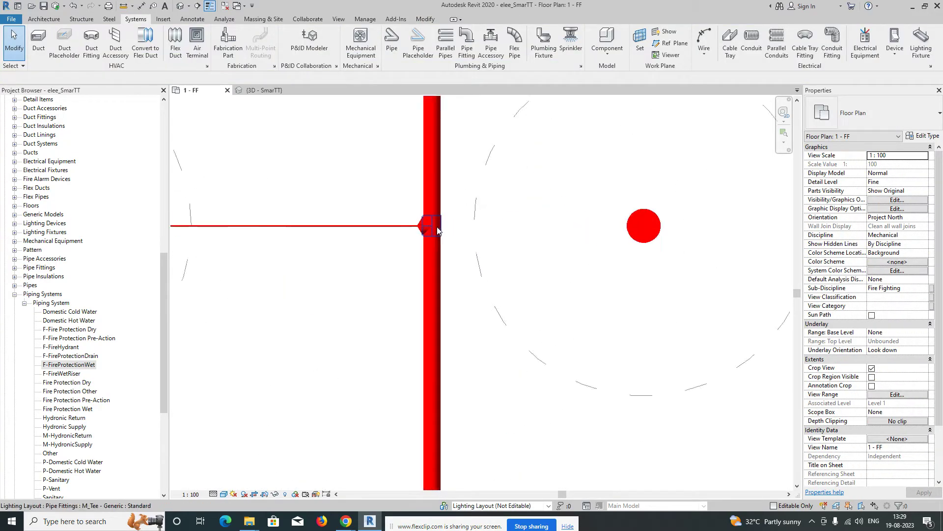
{"action": "left_click", "coordinate": [421, 232]}
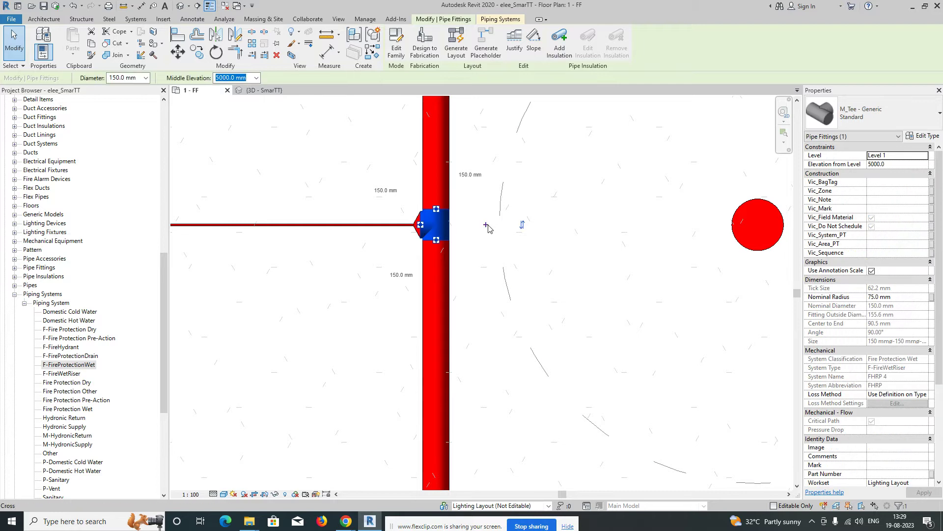
{"action": "left_click", "coordinate": [489, 229]}
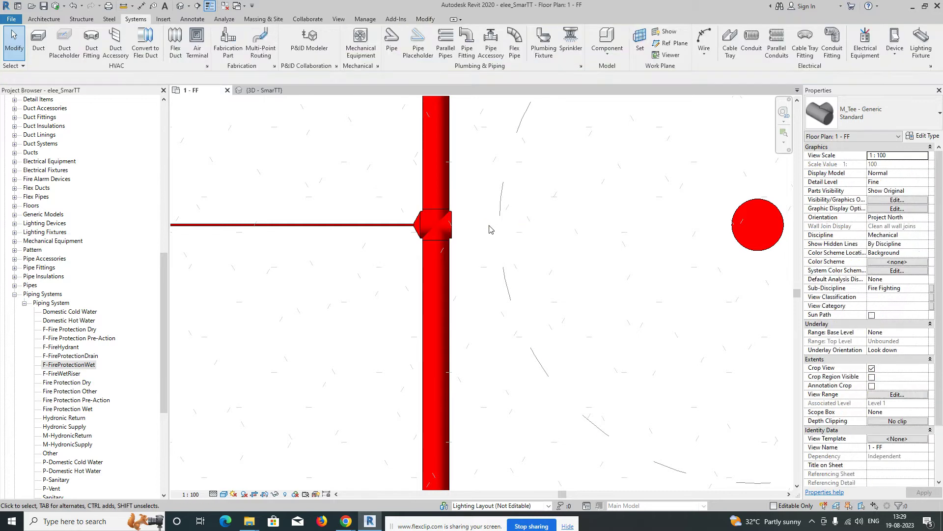
Step: Draw a 15 mm FP-1 pipe at 5000 mm elevation from the new cross to the top row's fifth sprinkler
{"action": "left_click", "coordinate": [384, 226]}
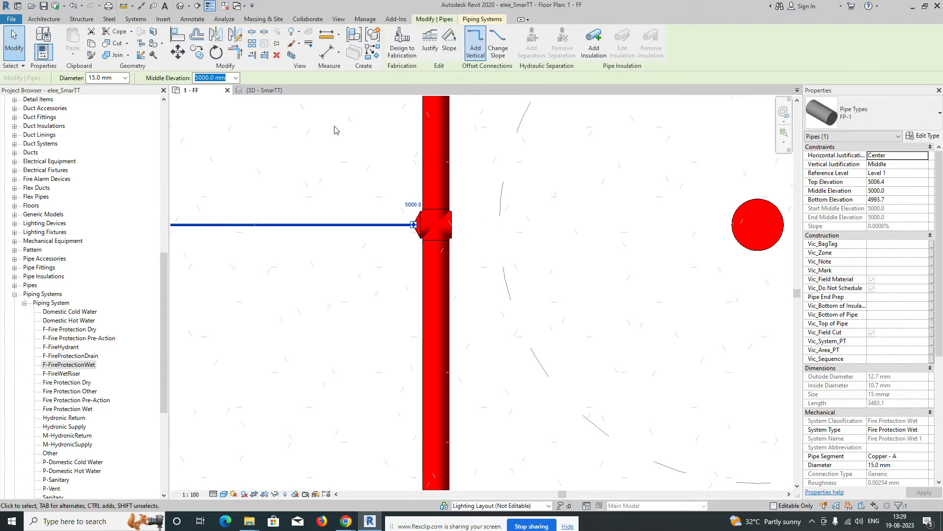
{"action": "key", "text": "p"}
{"action": "key", "text": "i"}
{"action": "left_click", "coordinate": [451, 224]}
{"action": "scroll", "coordinate": [758, 225], "scroll_direction": "up", "scroll_amount": 3}
{"action": "middle_click_drag", "start_coordinate": [763, 223], "coordinate": [508, 209]}
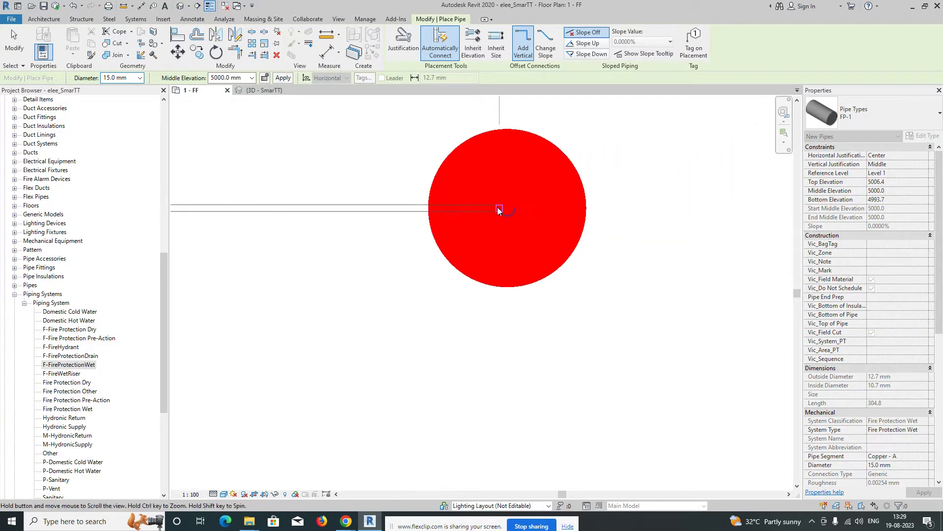
{"action": "left_click", "coordinate": [507, 208]}
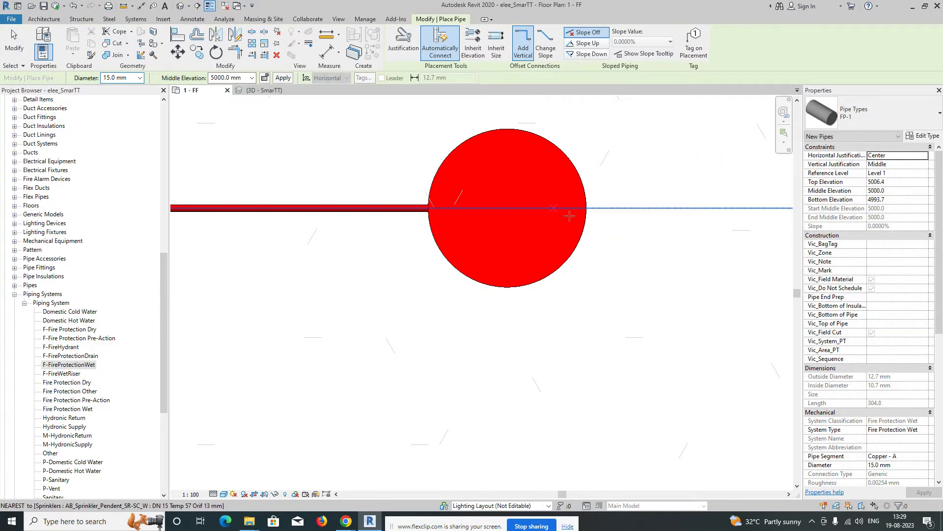
{"action": "key", "text": "Escape"}
{"action": "key", "text": "Escape"}
Step: Isolate the top row's new branch and cross in a 3D selection box and examine the generic fittings and sprinkler drops
{"action": "scroll", "coordinate": [615, 231], "scroll_direction": "down", "scroll_amount": 6}
{"action": "left_click_drag", "start_coordinate": [324, 176], "coordinate": [687, 313]}
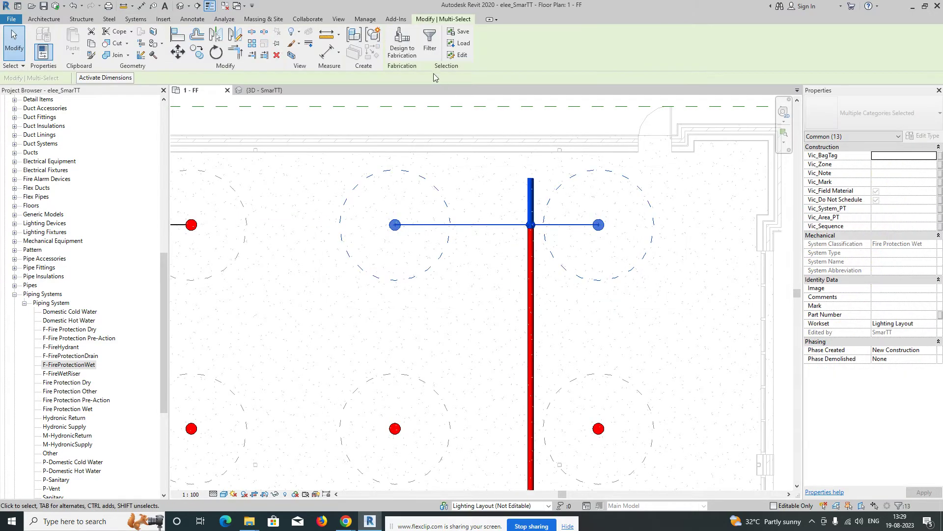
{"action": "left_click", "coordinate": [291, 55]}
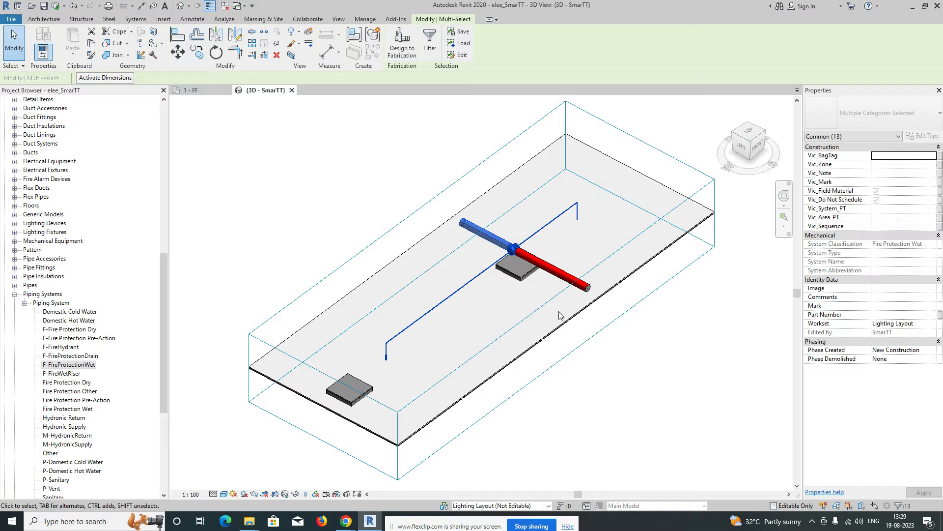
{"action": "key", "text": "Escape"}
{"action": "scroll", "coordinate": [426, 355], "scroll_direction": "up", "scroll_amount": 6}
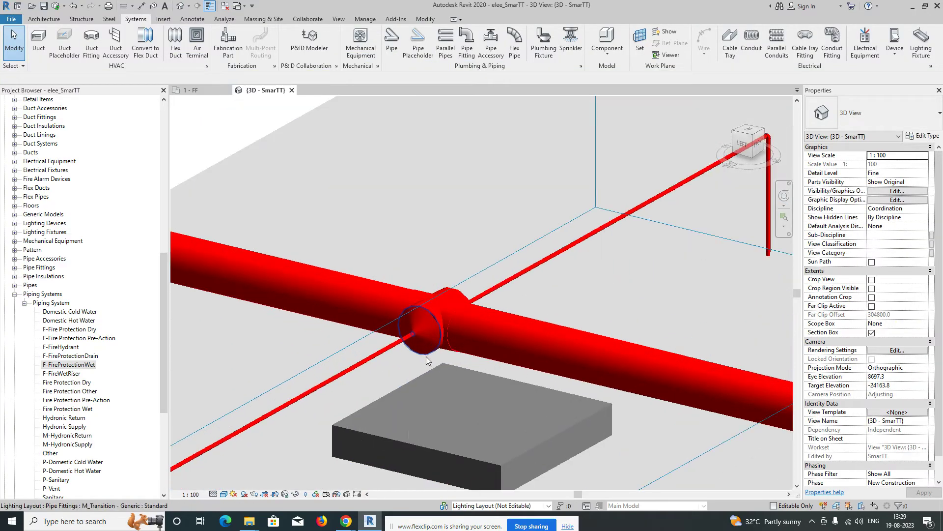
{"action": "scroll", "coordinate": [494, 270], "scroll_direction": "down", "scroll_amount": 3}
{"action": "middle_click_drag", "start_coordinate": [509, 316], "coordinate": [341, 185], "text": "shift"}
{"action": "scroll", "coordinate": [512, 290], "scroll_direction": "down", "scroll_amount": 2}
{"action": "scroll", "coordinate": [590, 337], "scroll_direction": "down", "scroll_amount": 1}
{"action": "middle_click_drag", "start_coordinate": [589, 337], "coordinate": [400, 251]}
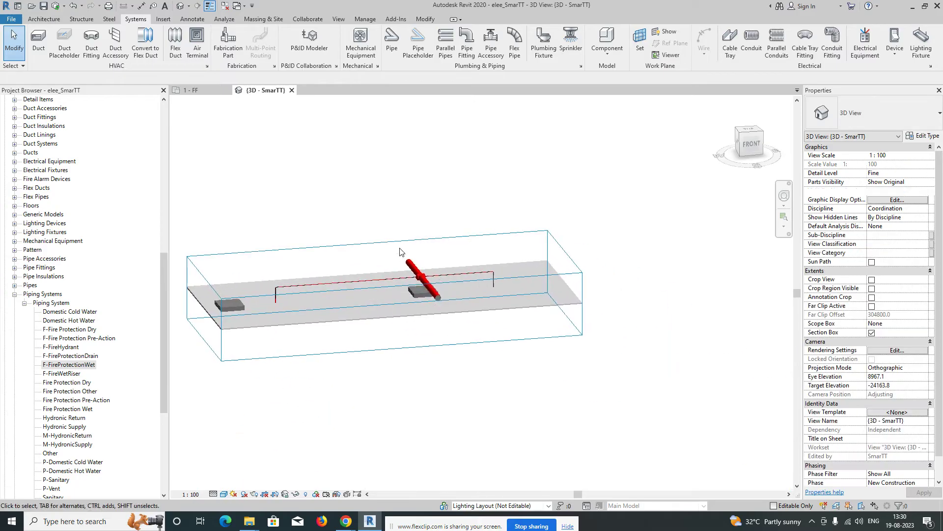
{"action": "scroll", "coordinate": [387, 273], "scroll_direction": "up", "scroll_amount": 5}
{"action": "middle_click_drag", "start_coordinate": [500, 285], "coordinate": [565, 275], "text": "shift"}
Step: In floor plan 1 - FF, connect the second row's first sprinkler into the vertical main between the second and third sprinkler columns
{"action": "left_click", "coordinate": [192, 90]}
{"action": "scroll", "coordinate": [511, 276], "scroll_direction": "down", "scroll_amount": 5}
{"action": "middle_click_drag", "start_coordinate": [458, 299], "coordinate": [510, 210]}
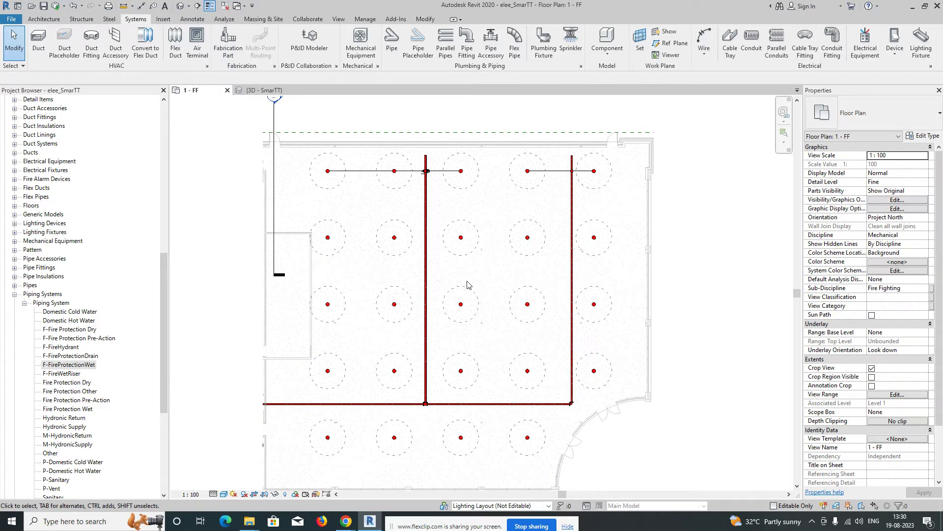
{"action": "left_click", "coordinate": [338, 255]}
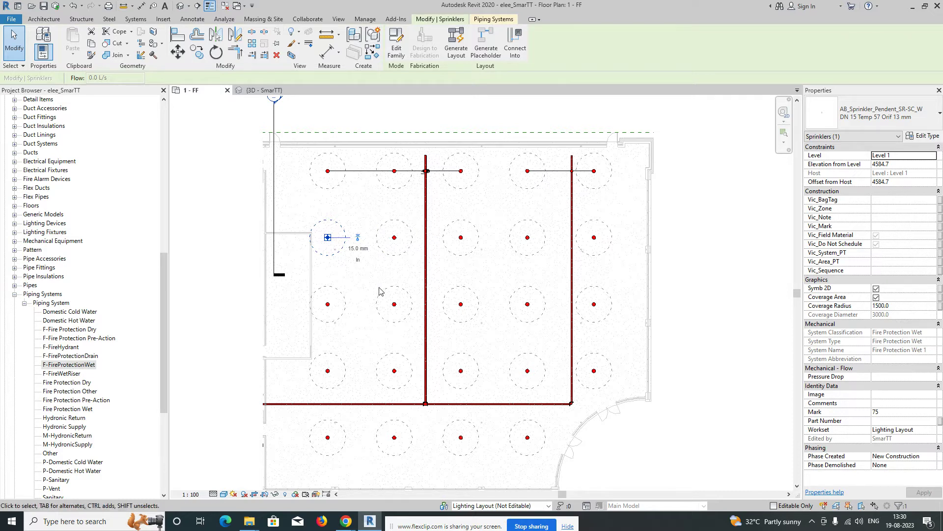
{"action": "scroll", "coordinate": [379, 291], "scroll_direction": "up", "scroll_amount": 2}
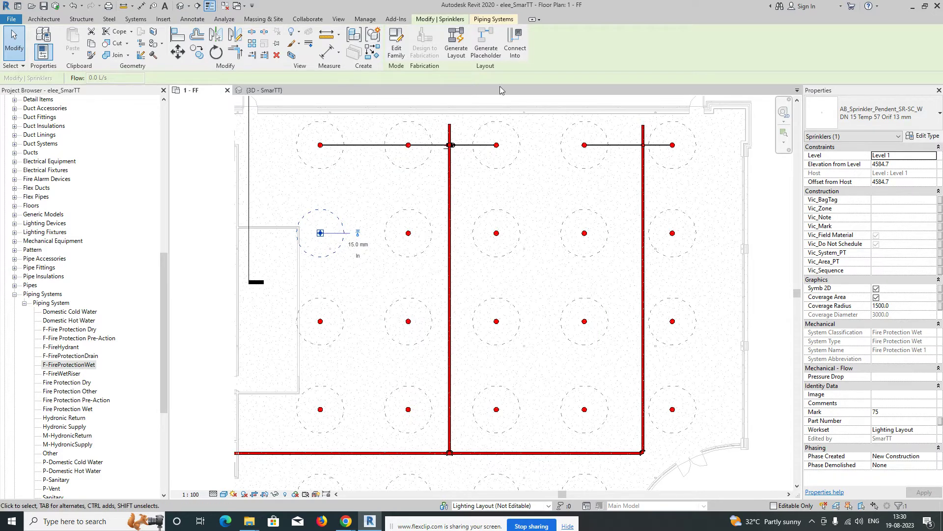
{"action": "left_click", "coordinate": [514, 45]}
{"action": "left_click", "coordinate": [450, 264]}
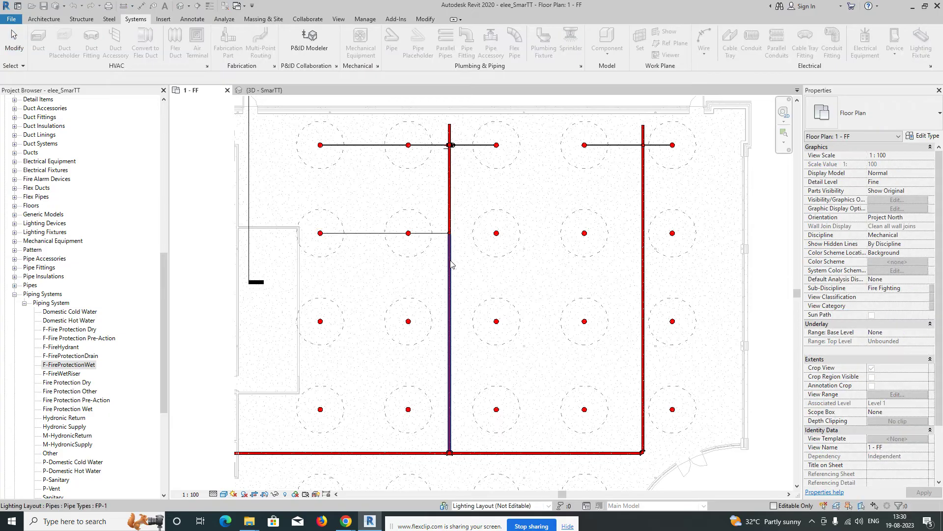
Step: Connect the second row's second sprinkler into the branch pipe running through it
{"action": "scroll", "coordinate": [411, 240], "scroll_direction": "up", "scroll_amount": 5}
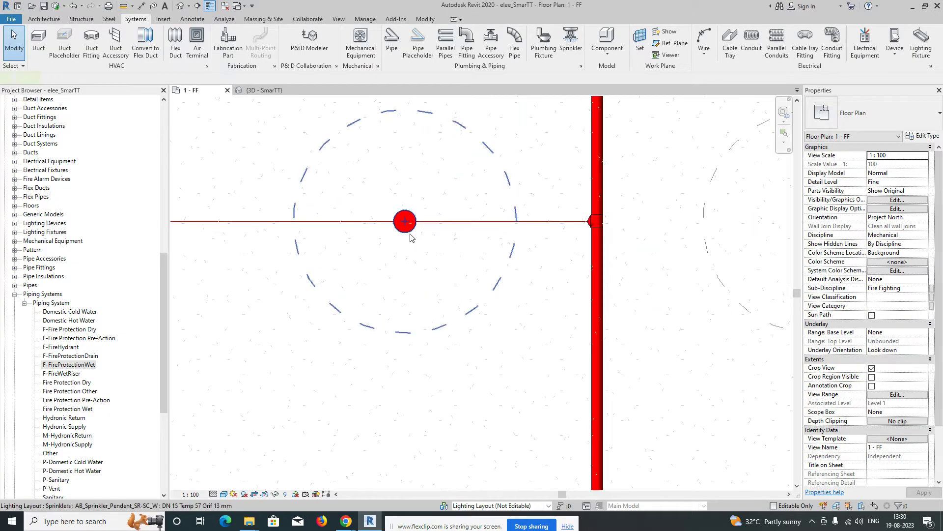
{"action": "left_click", "coordinate": [407, 225]}
{"action": "left_click", "coordinate": [510, 51]}
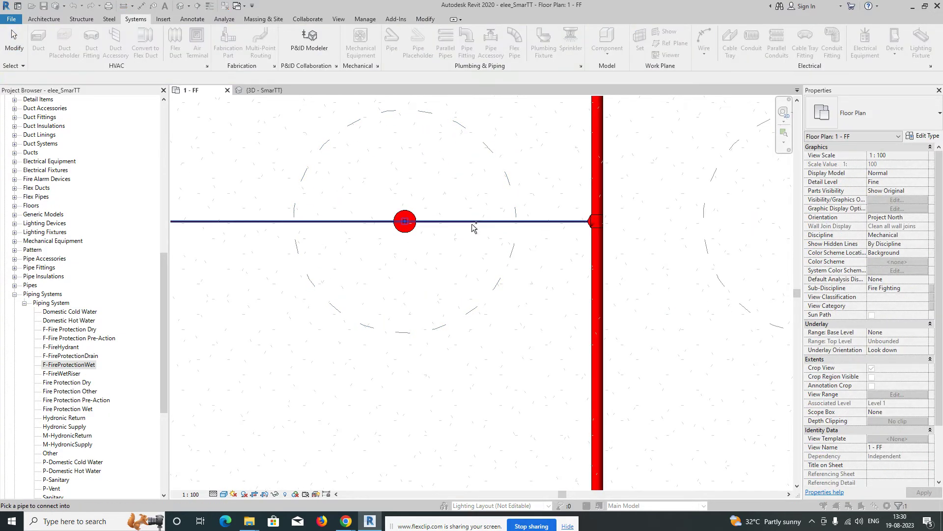
Step: Convert the tee where the second row's branch meets the main into a cross
{"action": "scroll", "coordinate": [381, 265], "scroll_direction": "down", "scroll_amount": 2}
{"action": "scroll", "coordinate": [394, 270], "scroll_direction": "down", "scroll_amount": 4}
{"action": "scroll", "coordinate": [507, 278], "scroll_direction": "up", "scroll_amount": 2}
{"action": "scroll", "coordinate": [396, 245], "scroll_direction": "up", "scroll_amount": 5}
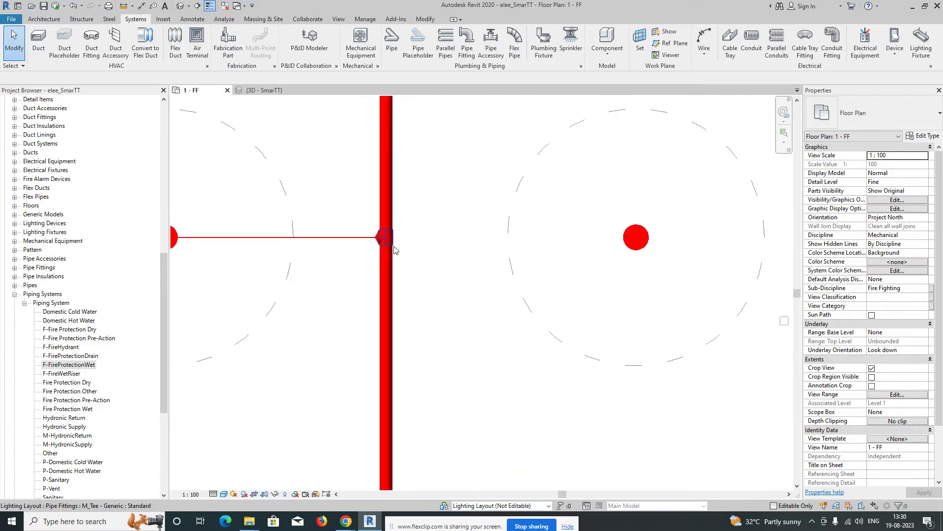
{"action": "left_click", "coordinate": [409, 243]}
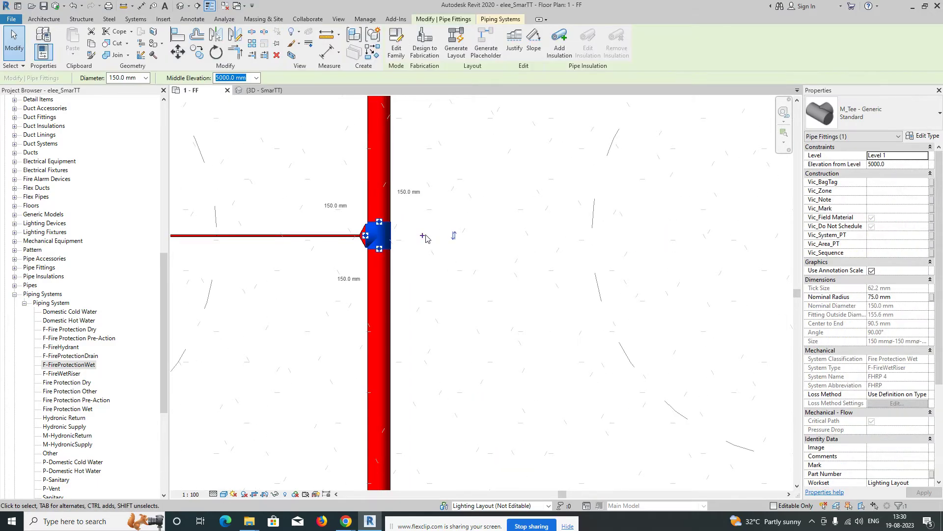
{"action": "left_click", "coordinate": [439, 245]}
Step: Draw a 15 mm FP-1 pipe at 5000 mm elevation from the second row's cross to that row's fourth sprinkler
{"action": "left_click", "coordinate": [326, 238]}
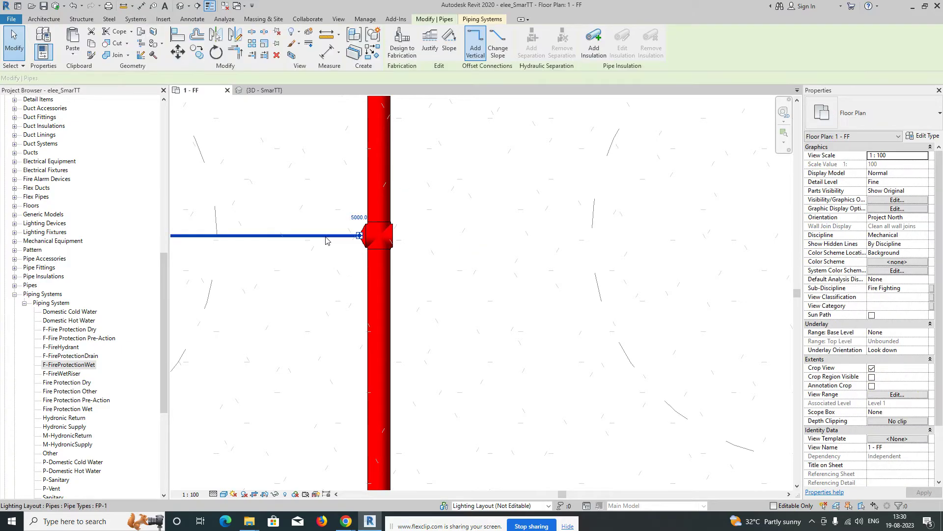
{"action": "key", "text": "c"}
{"action": "key", "text": "s"}
{"action": "left_click", "coordinate": [393, 235]}
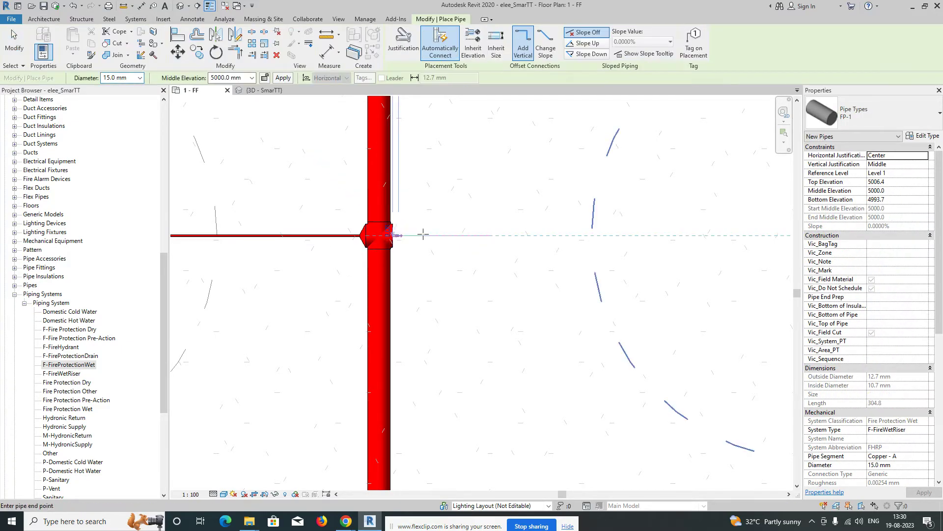
{"action": "scroll", "coordinate": [467, 244], "scroll_direction": "down", "scroll_amount": 3}
{"action": "middle_click_drag", "start_coordinate": [622, 244], "coordinate": [320, 246]}
{"action": "scroll", "coordinate": [528, 247], "scroll_direction": "down", "scroll_amount": 1}
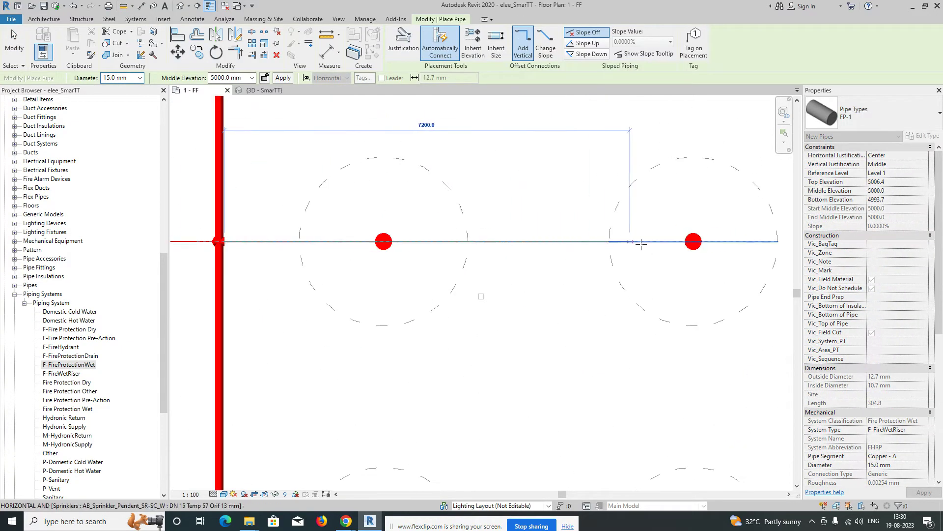
{"action": "left_click", "coordinate": [687, 241]}
{"action": "key", "text": "Escape"}
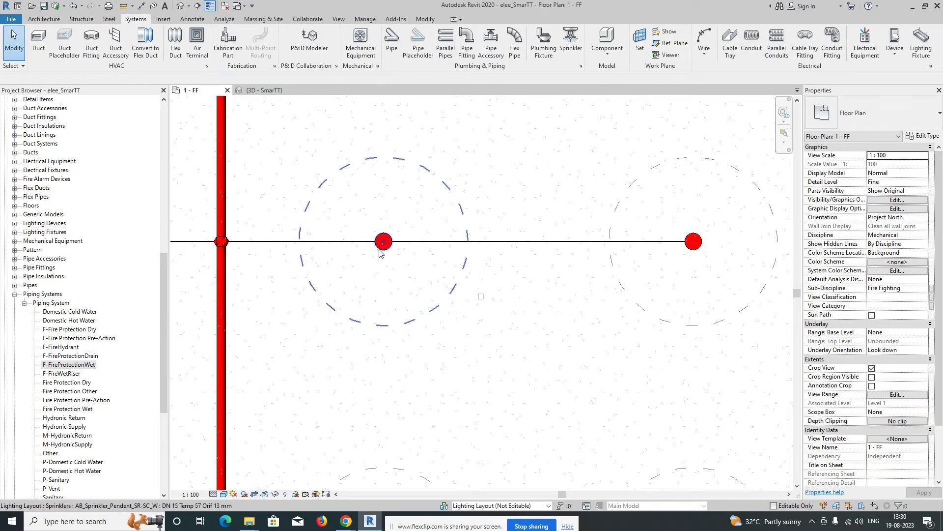
Step: Connect the second row's third sprinkler into the newly drawn branch pipe passing over it
{"action": "left_click", "coordinate": [383, 246]}
{"action": "key", "text": "Escape"}
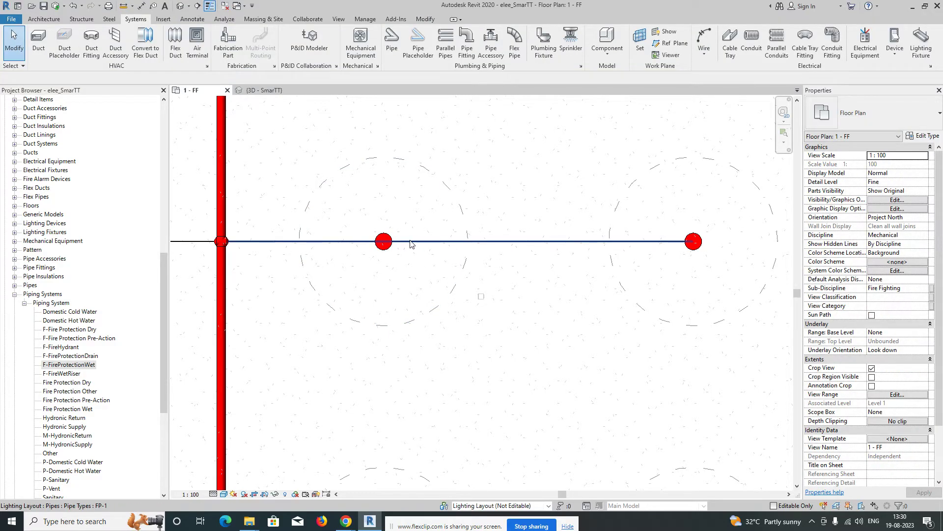
{"action": "left_click", "coordinate": [421, 244]}
{"action": "key", "text": "Escape"}
{"action": "left_click", "coordinate": [383, 241]}
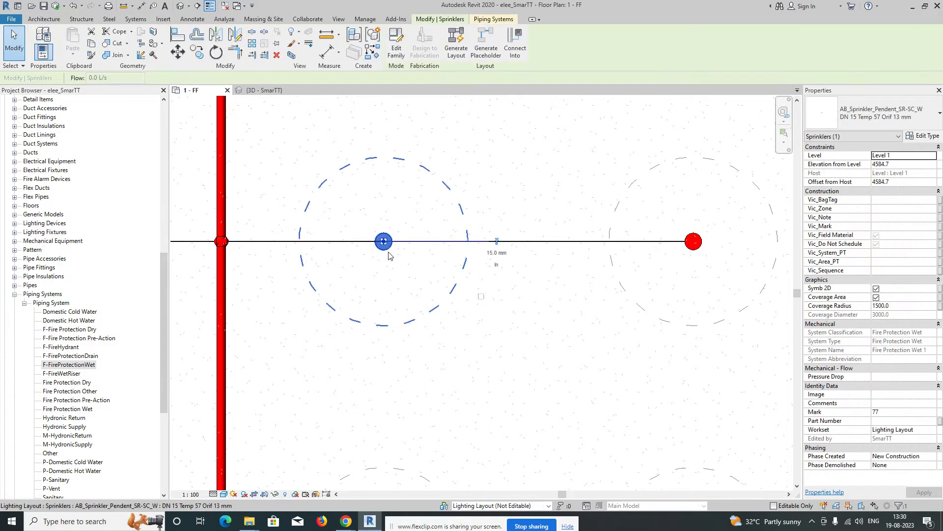
{"action": "key", "text": "Escape"}
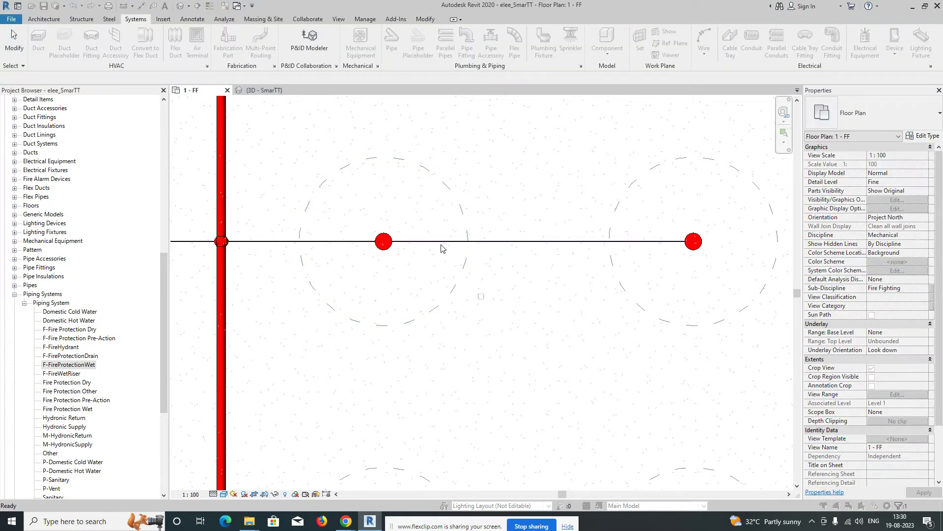
{"action": "scroll", "coordinate": [441, 246], "scroll_direction": "down", "scroll_amount": 5}
{"action": "scroll", "coordinate": [486, 276], "scroll_direction": "down", "scroll_amount": 2}
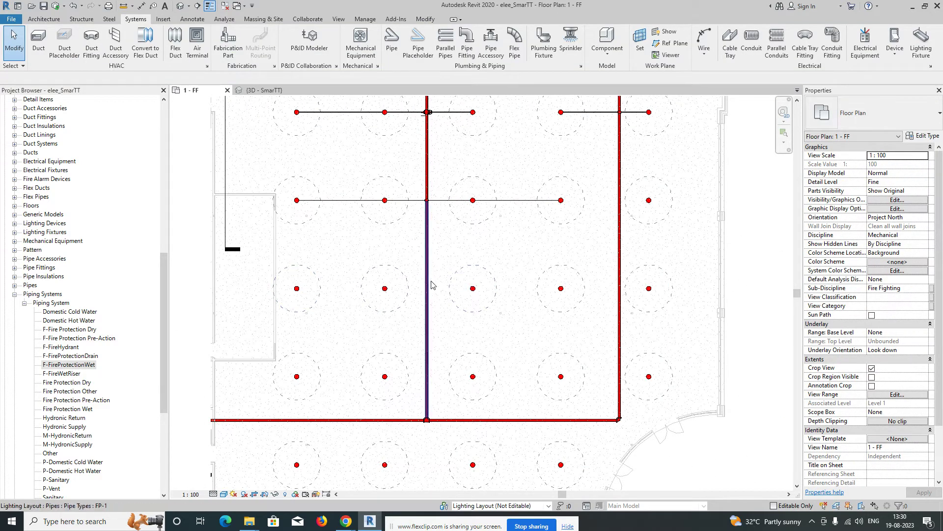
Step: Connect the first sprinklers of the third and fourth rows into the middle vertical main
{"action": "left_click", "coordinate": [316, 299]}
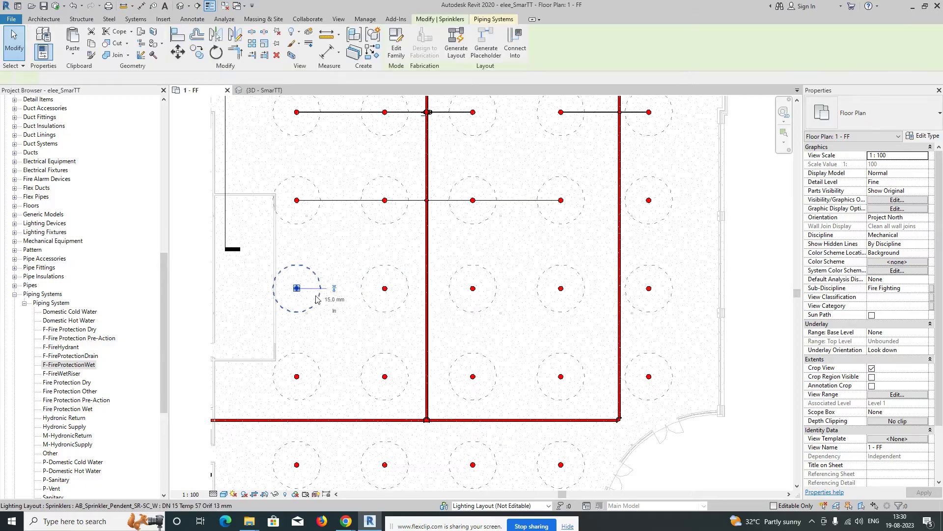
{"action": "left_click", "coordinate": [514, 44]}
{"action": "left_click", "coordinate": [427, 305]}
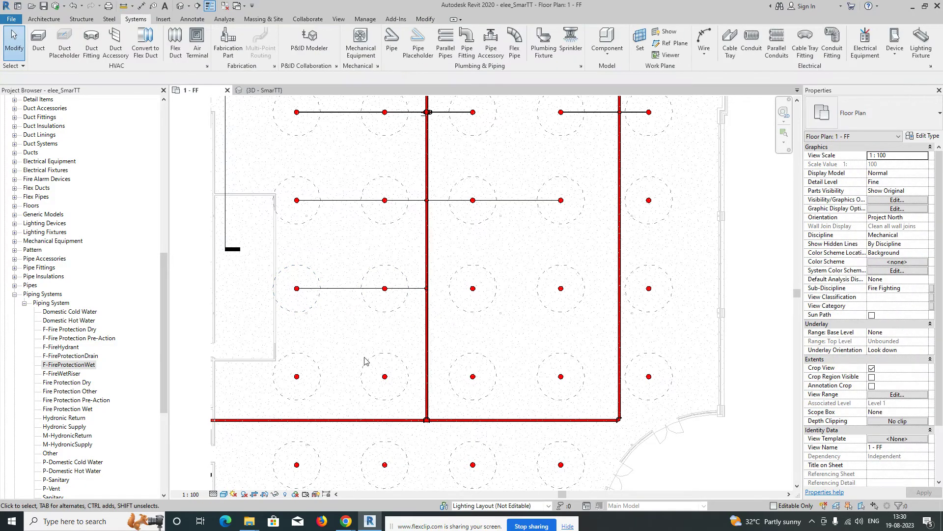
{"action": "left_click", "coordinate": [316, 396]}
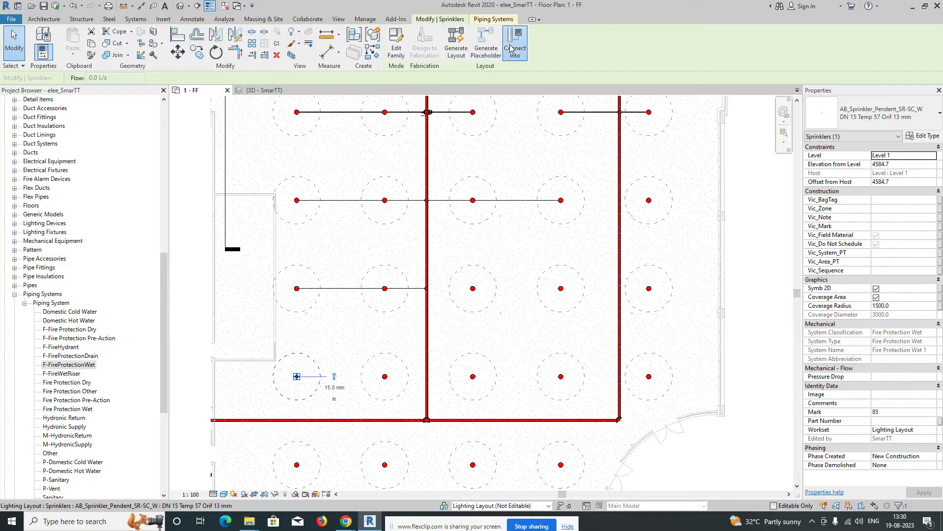
{"action": "left_click", "coordinate": [513, 47]}
{"action": "left_click", "coordinate": [427, 385]}
Step: Connect each of the four sprinklers in the bottom row into the horizontal main above them
{"action": "middle_click_drag", "start_coordinate": [413, 388], "coordinate": [503, 248]}
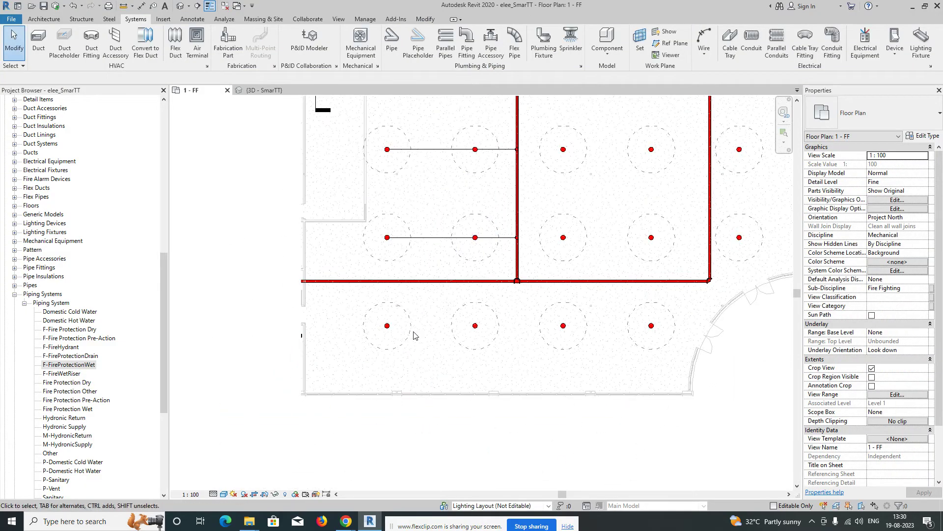
{"action": "left_click", "coordinate": [406, 348]}
{"action": "left_click", "coordinate": [514, 47]}
{"action": "left_click", "coordinate": [406, 281]}
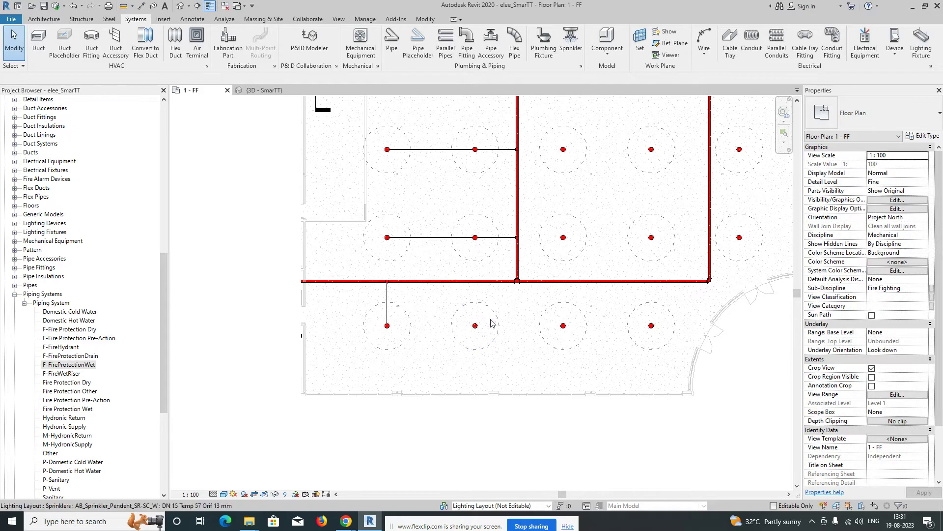
{"action": "left_click", "coordinate": [492, 343]}
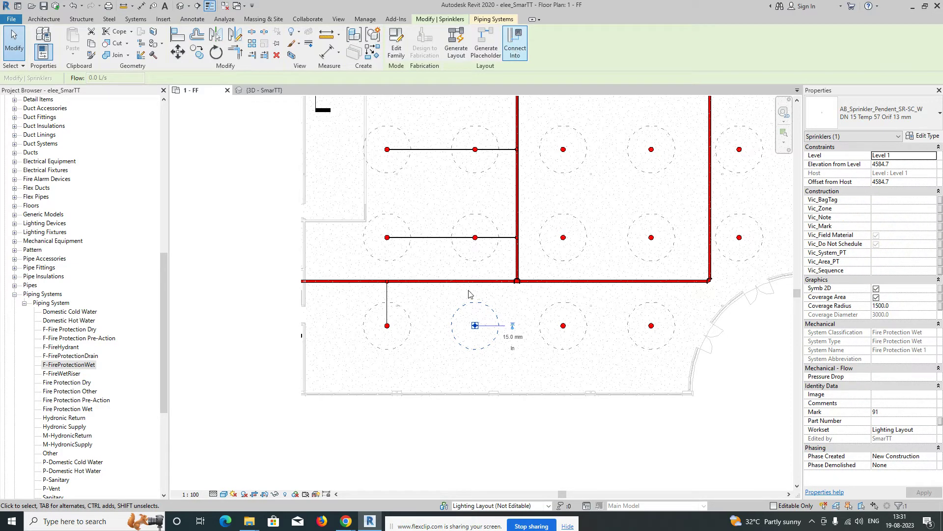
{"action": "left_click", "coordinate": [421, 281]}
{"action": "left_click", "coordinate": [571, 334]}
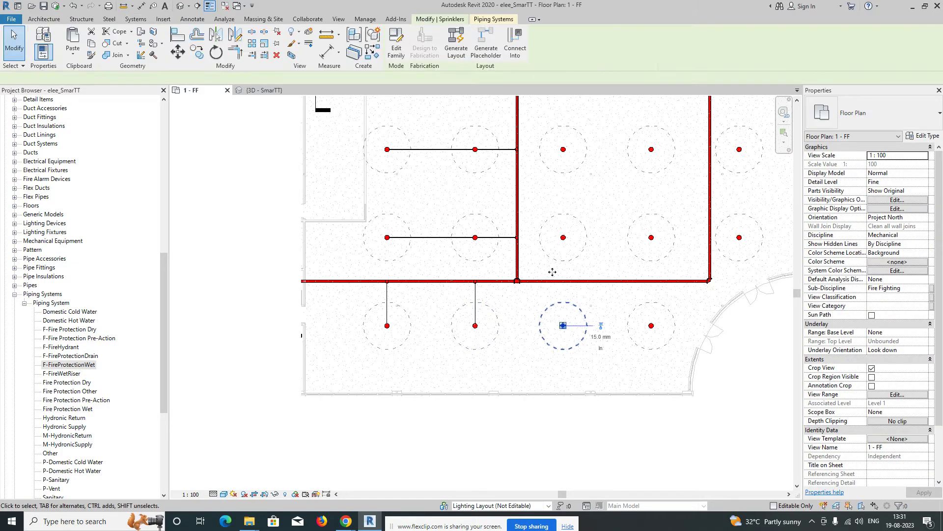
{"action": "left_click", "coordinate": [514, 43]}
{"action": "left_click", "coordinate": [592, 281]}
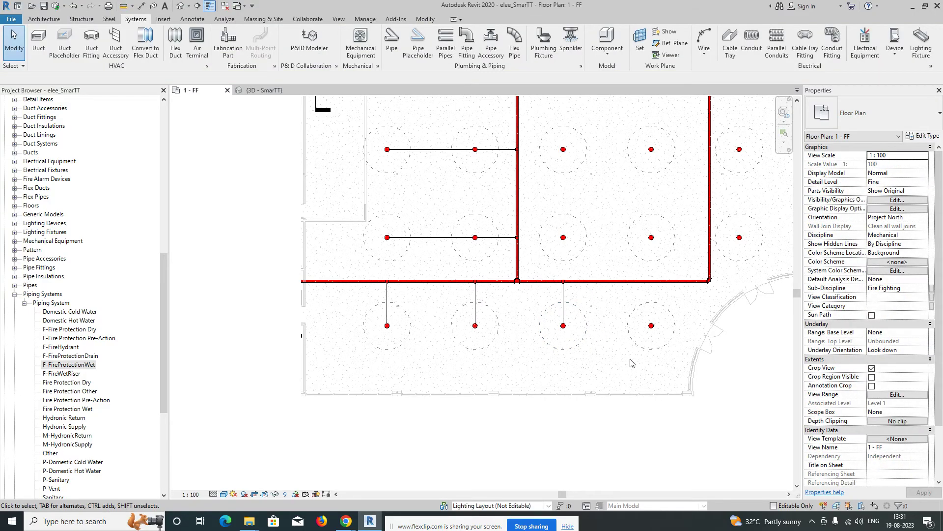
{"action": "left_click", "coordinate": [659, 353]}
{"action": "left_click", "coordinate": [519, 50]}
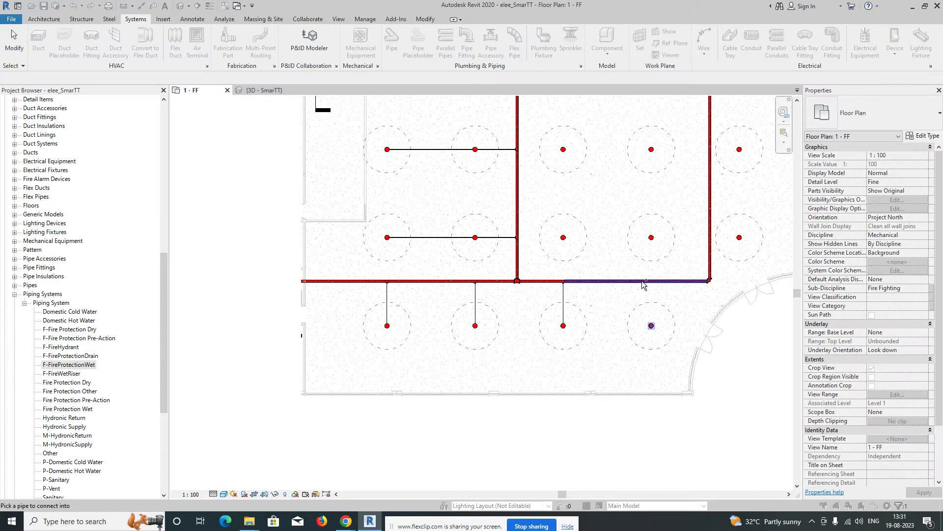
Step: Connect the fourth row's fourth sprinkler into the right-hand vertical main
{"action": "middle_click_drag", "start_coordinate": [696, 295], "coordinate": [495, 335]}
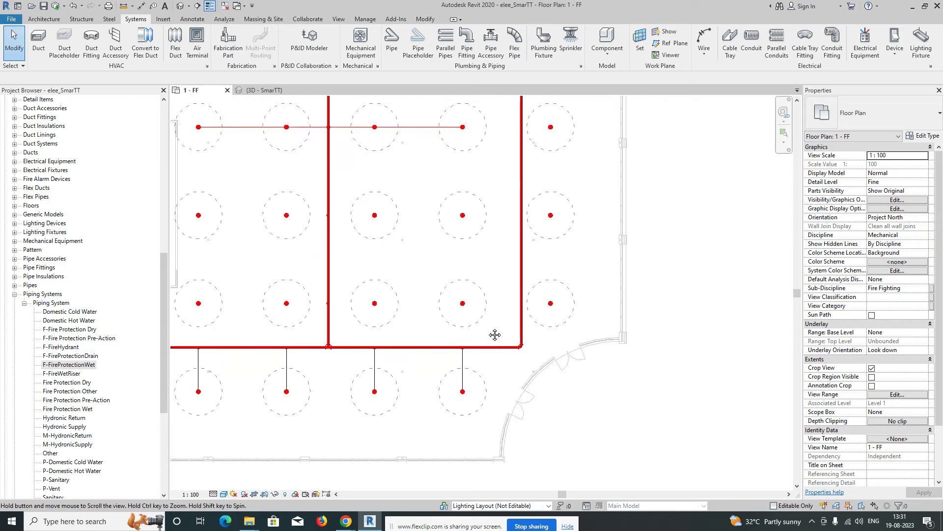
{"action": "left_click", "coordinate": [485, 320]}
{"action": "left_click", "coordinate": [519, 49]}
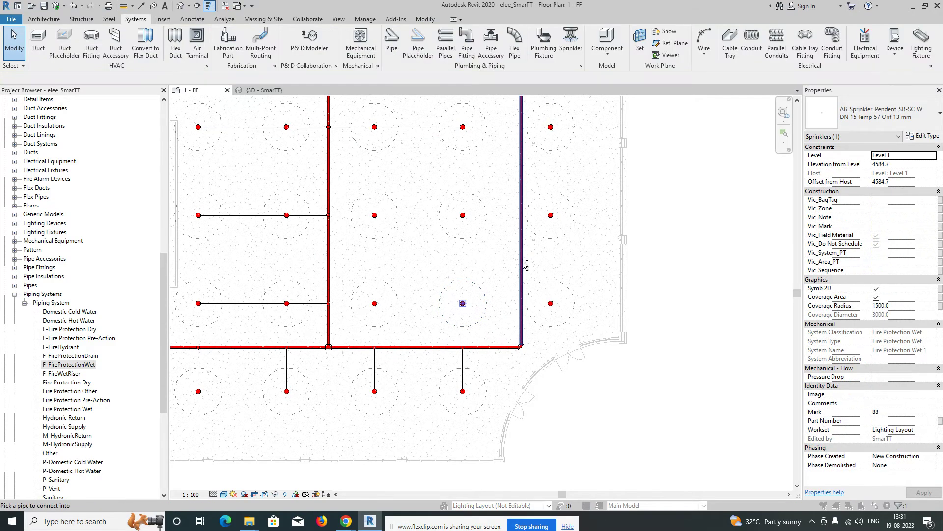
{"action": "left_click", "coordinate": [523, 281]}
Step: Move the fourth row's fifth sprinkler slightly up and away from the right-hand main, and connect it into that main
{"action": "middle_click_drag", "start_coordinate": [641, 244], "coordinate": [632, 292]}
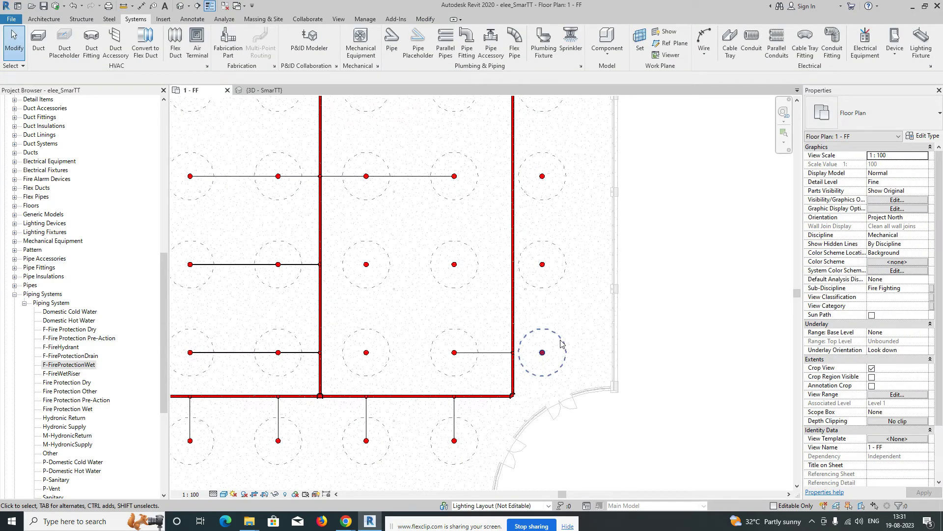
{"action": "left_click", "coordinate": [558, 290]}
{"action": "left_click", "coordinate": [532, 316]}
{"action": "left_click", "coordinate": [558, 340]}
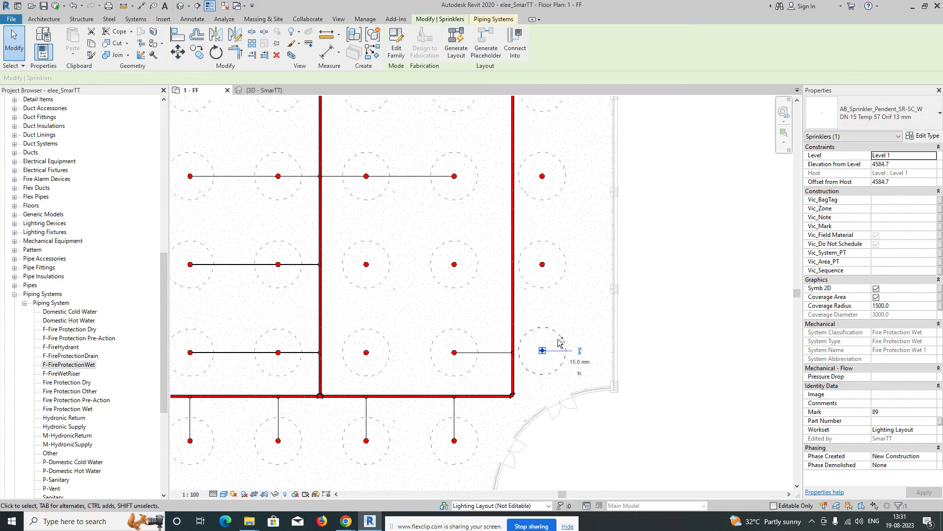
{"action": "key", "text": "Escape"}
{"action": "scroll", "coordinate": [541, 348], "scroll_direction": "up", "scroll_amount": 2}
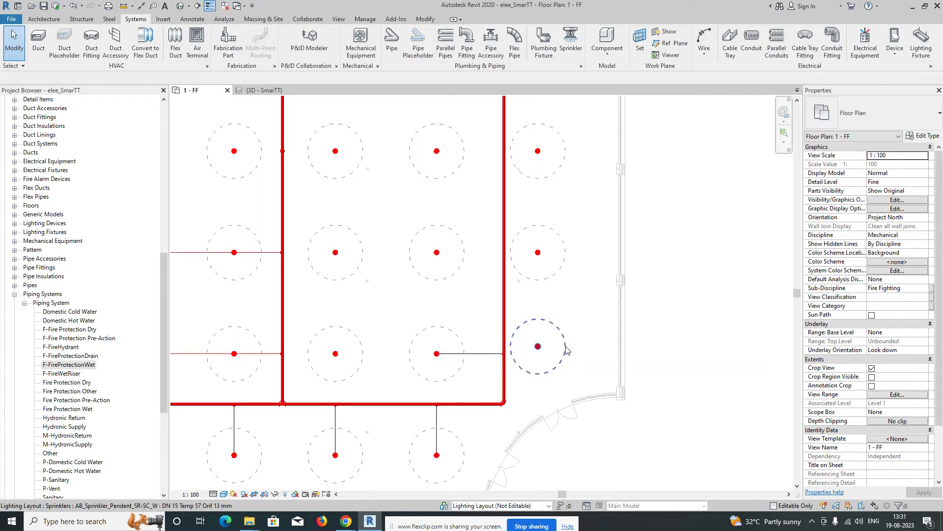
{"action": "left_click_drag", "start_coordinate": [539, 349], "coordinate": [582, 334]}
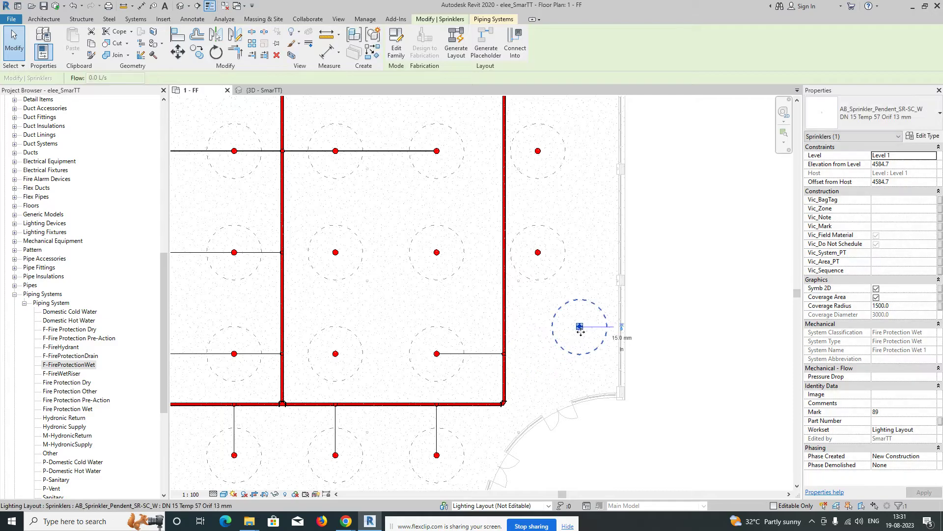
{"action": "left_click", "coordinate": [509, 49]}
{"action": "left_click", "coordinate": [508, 323]}
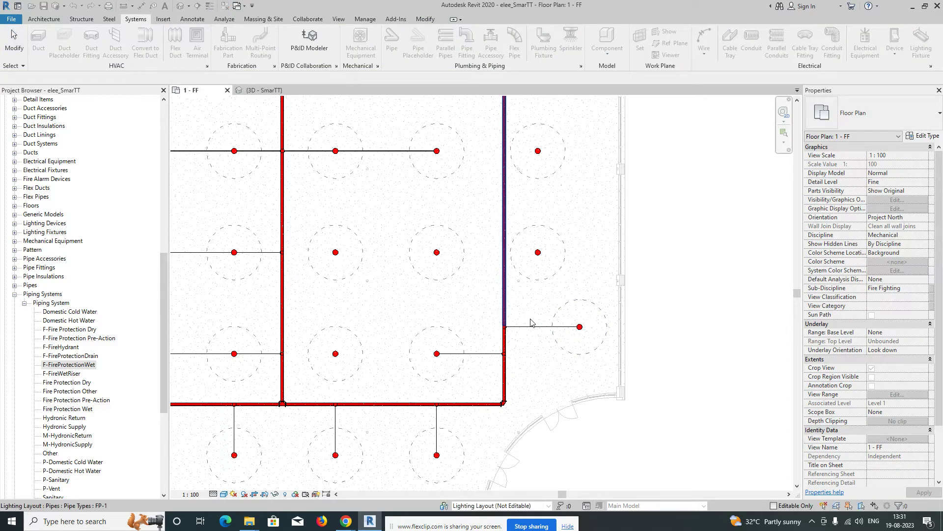
Step: Connect the third row's fourth sprinkler into the right-hand vertical main
{"action": "left_click", "coordinate": [452, 282]}
{"action": "left_click", "coordinate": [510, 49]}
{"action": "left_click", "coordinate": [508, 273]}
Step: Convert the tee where the third row's branch meets the middle main into a cross
{"action": "scroll", "coordinate": [275, 253], "scroll_direction": "up", "scroll_amount": 8}
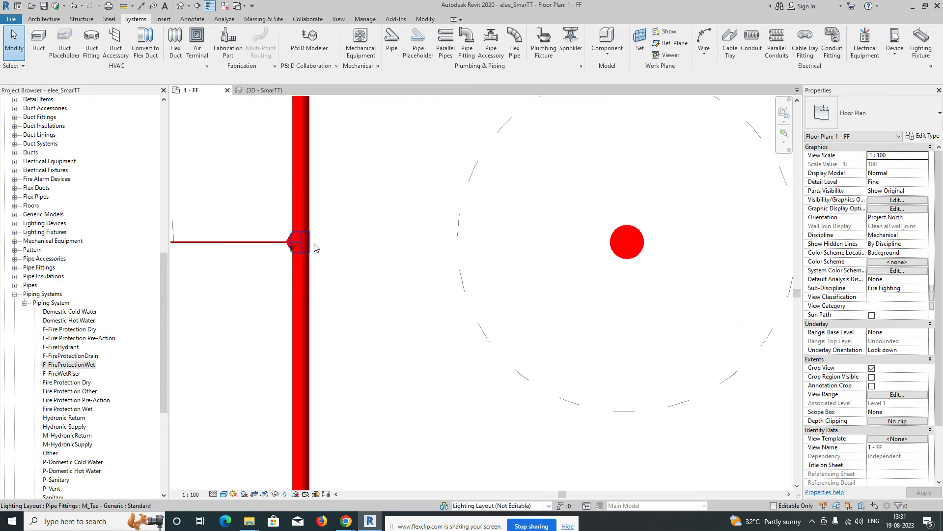
{"action": "scroll", "coordinate": [378, 295], "scroll_direction": "down", "scroll_amount": 4}
{"action": "scroll", "coordinate": [371, 281], "scroll_direction": "up", "scroll_amount": 4}
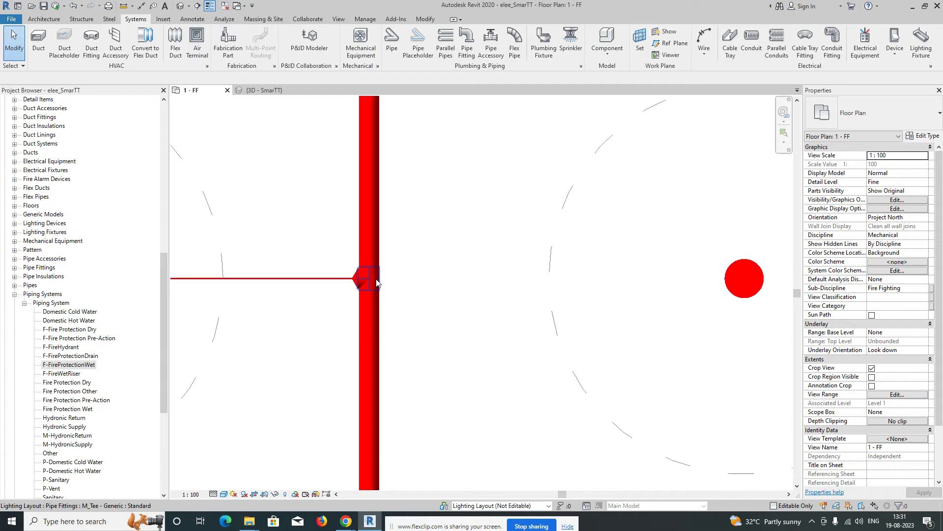
{"action": "left_click", "coordinate": [377, 283]}
{"action": "left_click", "coordinate": [405, 284]}
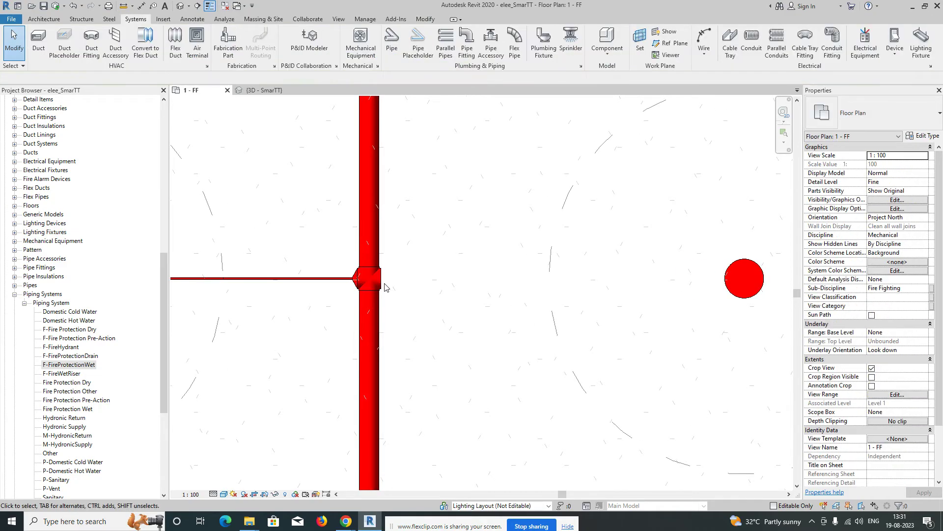
{"action": "left_click", "coordinate": [382, 288]}
{"action": "key", "text": "Escape"}
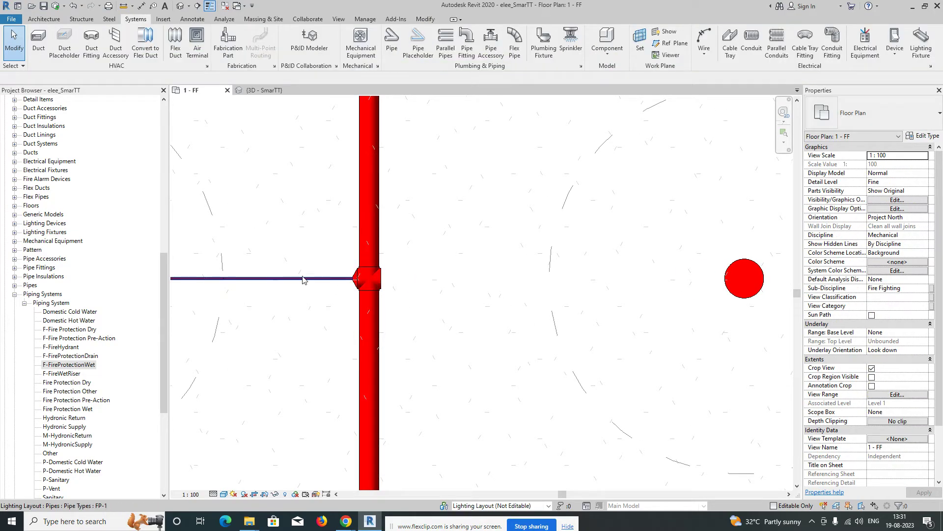
Step: Draw a 15 mm FP-1 pipe at 5000 mm elevation from the third row's cross to that row's third sprinkler
{"action": "left_click", "coordinate": [303, 279]}
{"action": "key", "text": "c"}
{"action": "key", "text": "s"}
{"action": "left_click", "coordinate": [381, 279]}
{"action": "scroll", "coordinate": [505, 290], "scroll_direction": "down", "scroll_amount": 2}
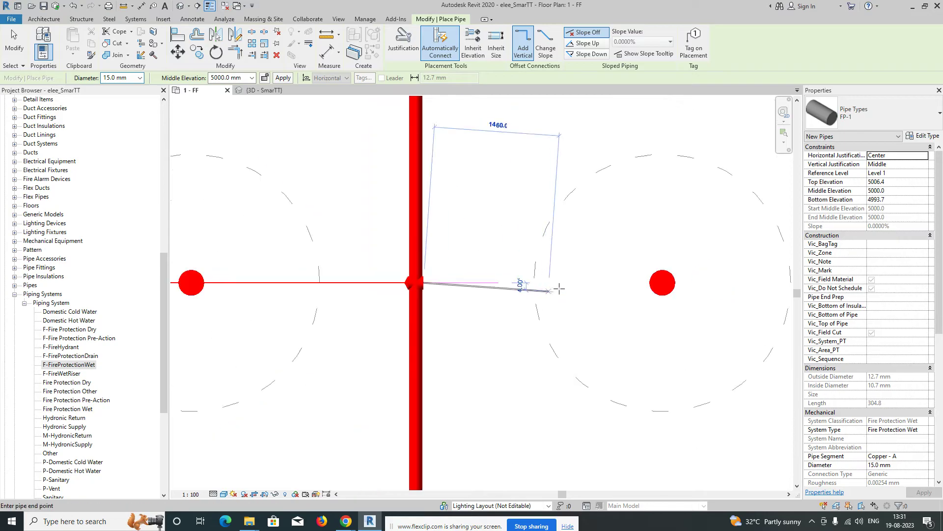
{"action": "left_click", "coordinate": [657, 283]}
{"action": "key", "text": "Escape"}
{"action": "key", "text": "Escape"}
Step: Try to connect the third row's second sprinkler into the branch pipe passing over it
{"action": "scroll", "coordinate": [488, 304], "scroll_direction": "down", "scroll_amount": 2}
{"action": "middle_click_drag", "start_coordinate": [476, 284], "coordinate": [418, 263]}
{"action": "scroll", "coordinate": [473, 325], "scroll_direction": "down", "scroll_amount": 1}
{"action": "scroll", "coordinate": [485, 323], "scroll_direction": "down", "scroll_amount": 2}
{"action": "scroll", "coordinate": [416, 399], "scroll_direction": "up", "scroll_amount": 2}
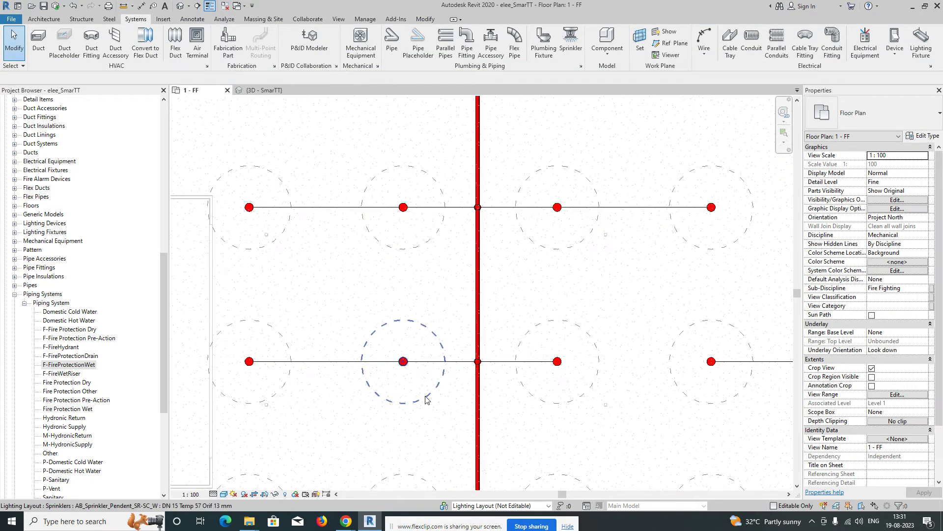
{"action": "left_click", "coordinate": [403, 361]}
{"action": "left_click", "coordinate": [520, 52]}
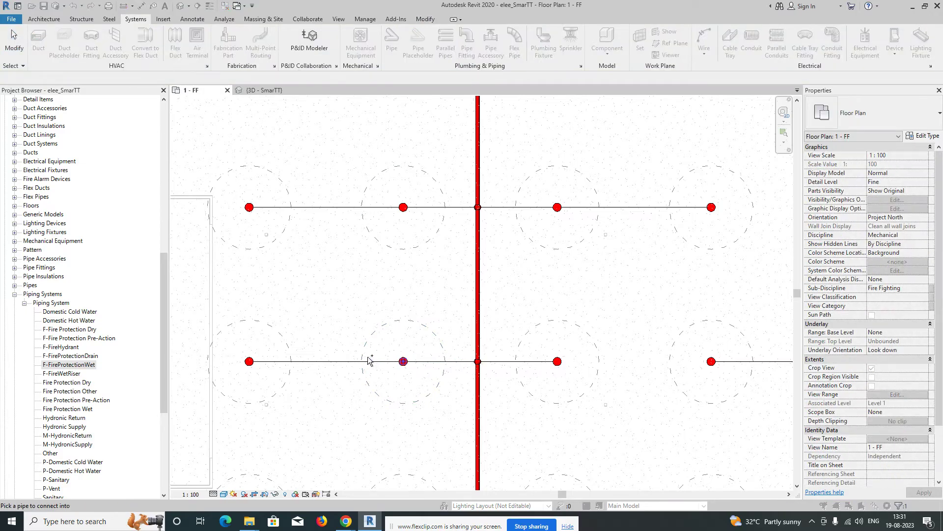
{"action": "key", "text": "Escape"}
Step: Check whether the second row's second and third sprinklers still need connecting to their branch pipe
{"action": "left_click", "coordinate": [442, 227]}
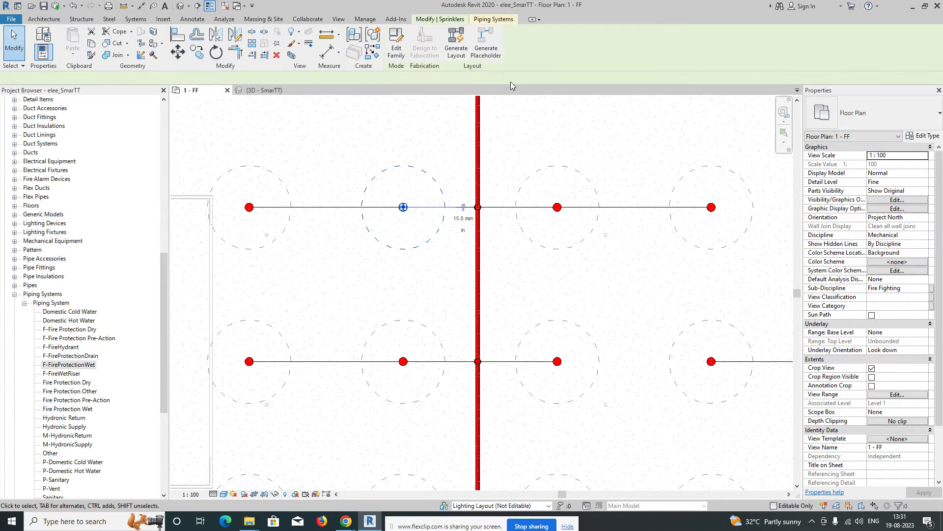
{"action": "key", "text": "Escape"}
{"action": "left_click", "coordinate": [428, 240]}
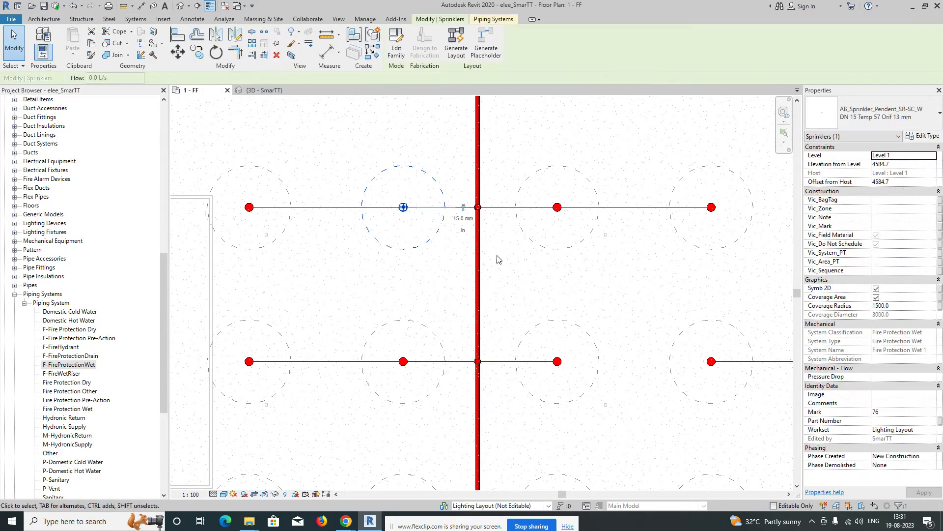
{"action": "middle_click_drag", "start_coordinate": [624, 269], "coordinate": [476, 270]}
{"action": "key", "text": "Escape"}
{"action": "left_click", "coordinate": [432, 242]}
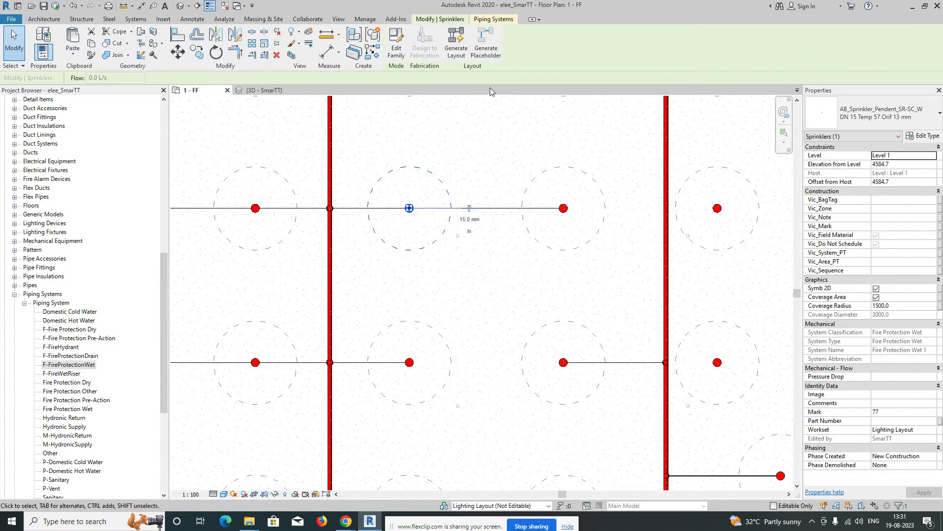
{"action": "key", "text": "Escape"}
{"action": "scroll", "coordinate": [411, 201], "scroll_direction": "up", "scroll_amount": 4}
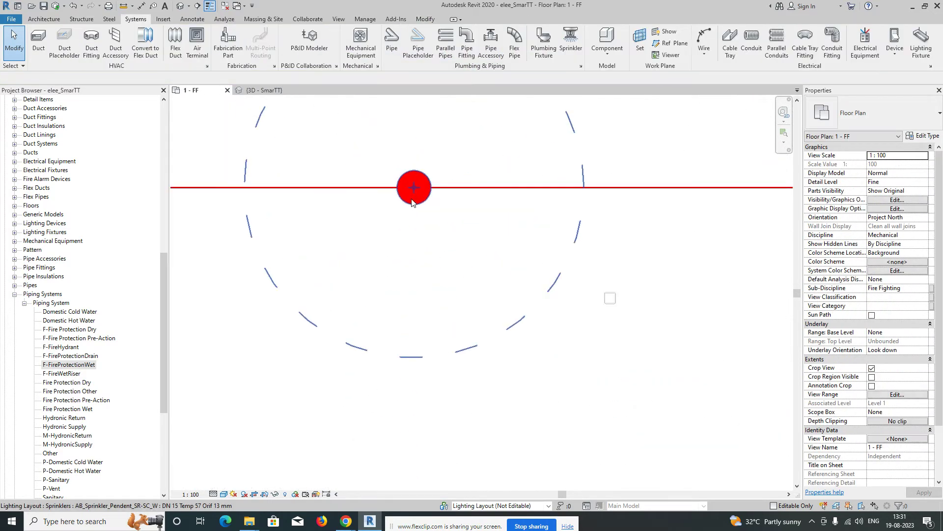
{"action": "scroll", "coordinate": [452, 260], "scroll_direction": "down", "scroll_amount": 4}
Step: Isolate the second row's third and fourth sprinklers and their pipes in a 3D section box to inspect the drops
{"action": "left_click_drag", "start_coordinate": [403, 204], "coordinate": [615, 315]}
{"action": "left_click", "coordinate": [291, 55]}
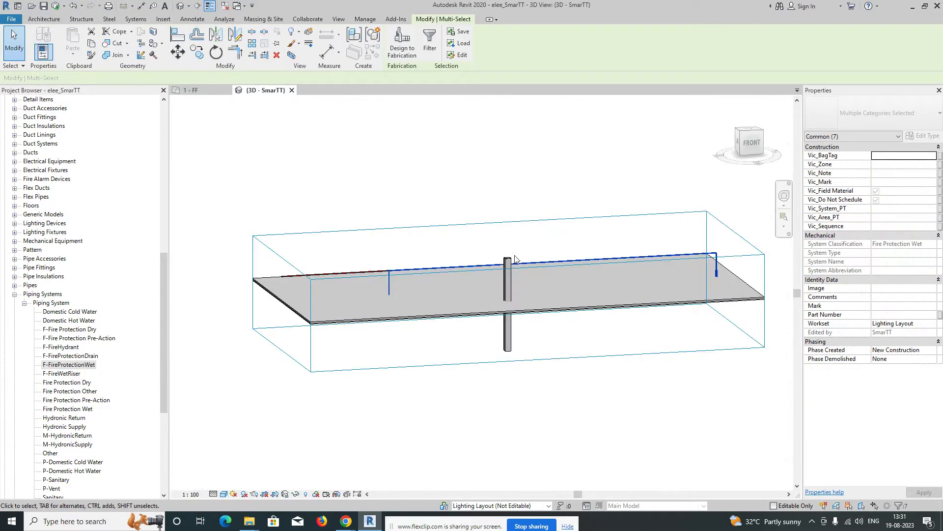
{"action": "key", "text": "Escape"}
{"action": "scroll", "coordinate": [509, 252], "scroll_direction": "up", "scroll_amount": 4}
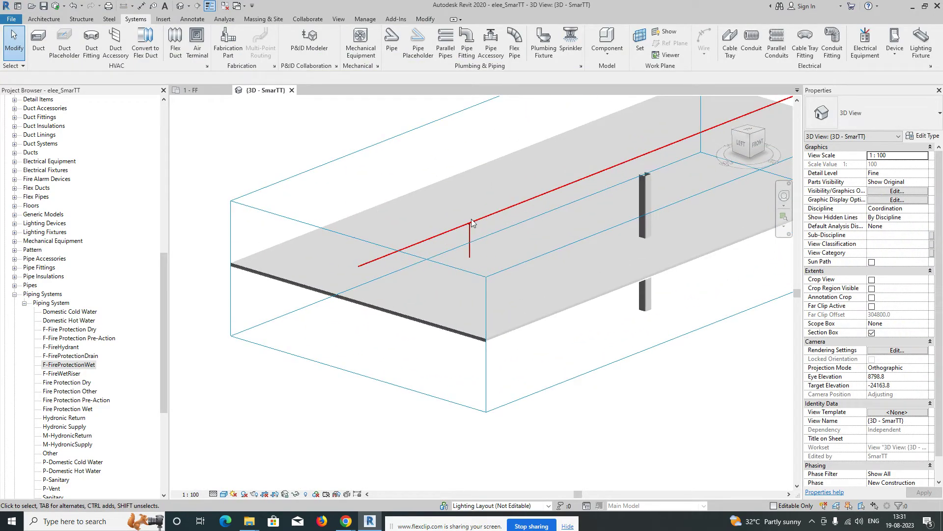
{"action": "scroll", "coordinate": [470, 218], "scroll_direction": "up", "scroll_amount": 3}
{"action": "scroll", "coordinate": [367, 292], "scroll_direction": "down", "scroll_amount": 6}
Step: Enlarge the 3D section box and examine the piping of the neighbouring sprinkler rows
{"action": "middle_click_drag", "start_coordinate": [504, 286], "coordinate": [533, 294]}
{"action": "left_click", "coordinate": [490, 263]}
{"action": "middle_click_drag", "start_coordinate": [356, 320], "coordinate": [442, 293], "text": "shift"}
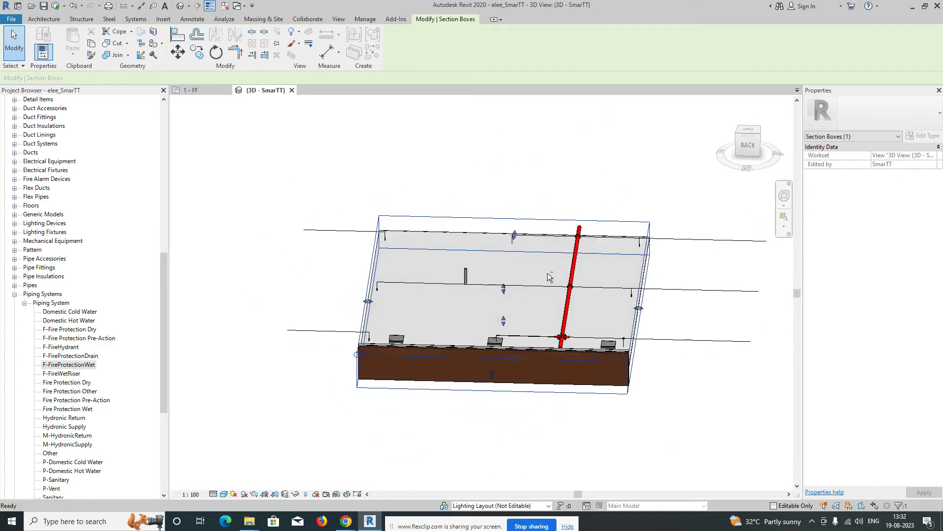
{"action": "middle_click_drag", "start_coordinate": [268, 285], "coordinate": [581, 329], "text": "shift"}
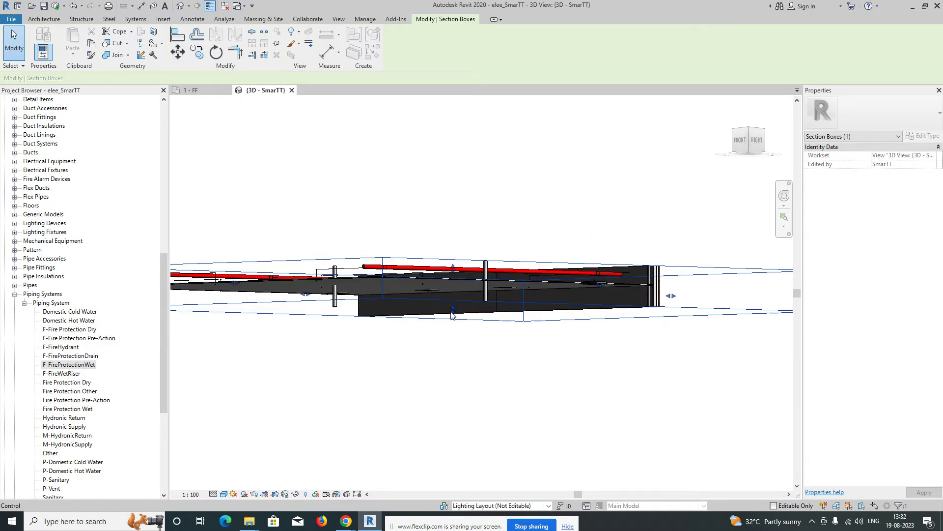
{"action": "middle_click_drag", "start_coordinate": [442, 411], "coordinate": [607, 393], "text": "shift"}
{"action": "left_click", "coordinate": [214, 118]}
Step: Return to the 1 - FF floor plan and connect the second row's fifth sprinkler into the right-hand vertical main
{"action": "left_click", "coordinate": [206, 93]}
{"action": "scroll", "coordinate": [506, 350], "scroll_direction": "down", "scroll_amount": 3}
{"action": "scroll", "coordinate": [534, 240], "scroll_direction": "up", "scroll_amount": 3}
{"action": "scroll", "coordinate": [533, 240], "scroll_direction": "up", "scroll_amount": 1}
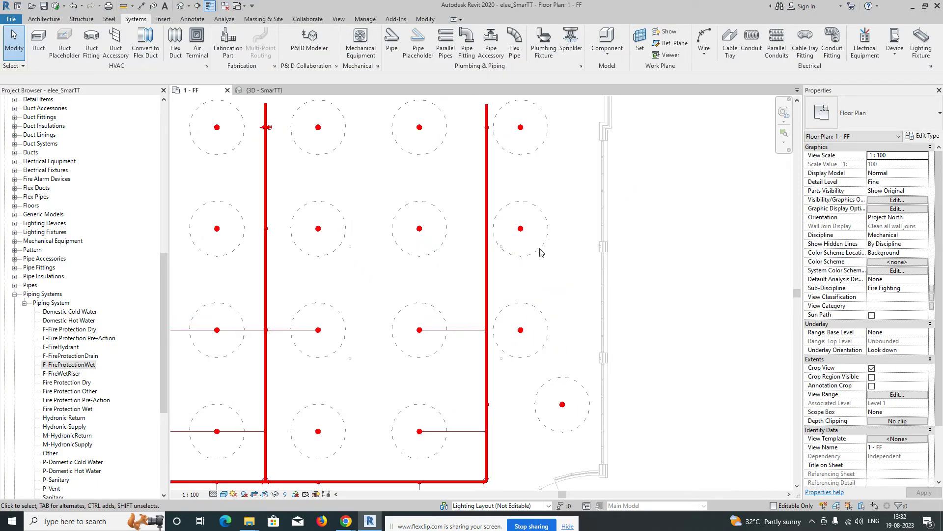
{"action": "left_click", "coordinate": [528, 255]}
{"action": "middle_click_drag", "start_coordinate": [556, 257], "coordinate": [531, 313]}
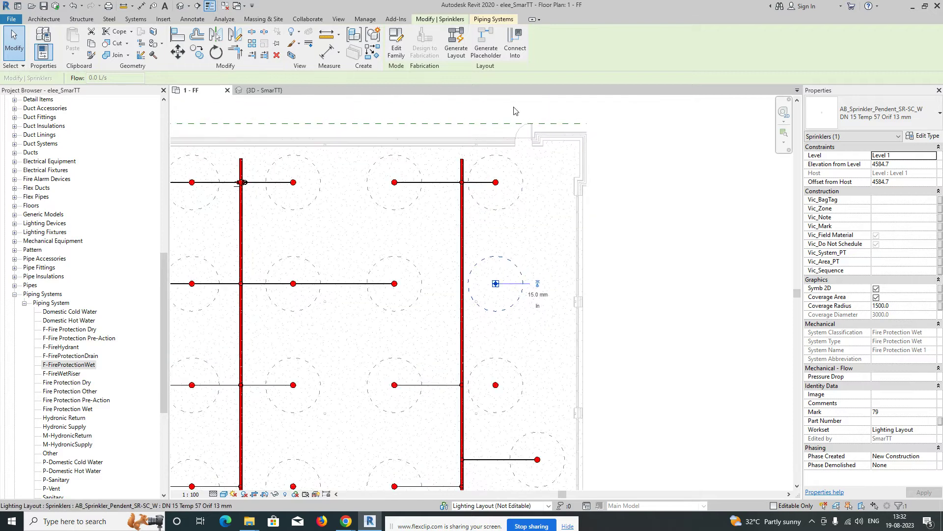
{"action": "left_click", "coordinate": [516, 47]}
{"action": "scroll", "coordinate": [471, 305], "scroll_direction": "up", "scroll_amount": 1}
{"action": "left_click", "coordinate": [454, 320]}
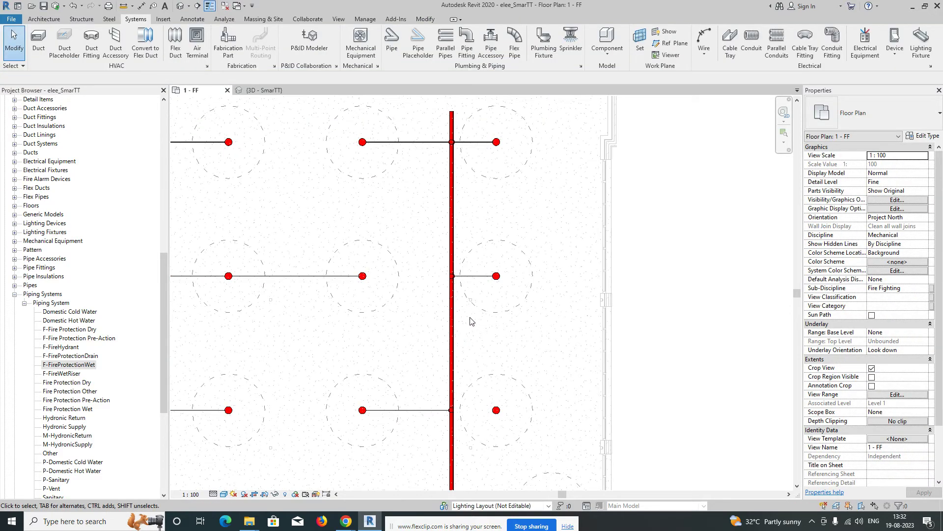
Step: Isolate the second row's fifth sprinkler and its pipe in a 3D section box, extend the box downward, and inspect the drop into the main
{"action": "left_click_drag", "start_coordinate": [589, 336], "coordinate": [589, 337]}
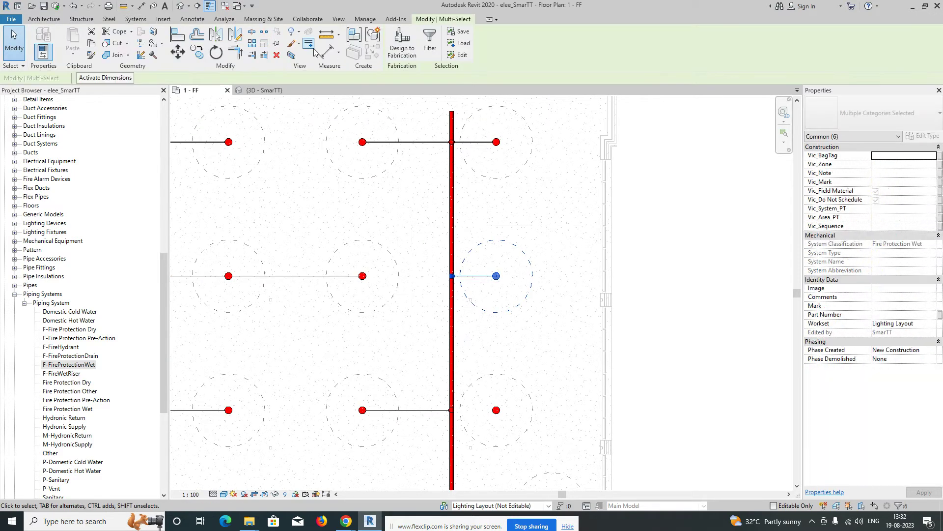
{"action": "left_click", "coordinate": [292, 58]}
{"action": "left_click", "coordinate": [505, 367]}
{"action": "middle_click_drag", "start_coordinate": [506, 367], "coordinate": [650, 379], "text": "shift"}
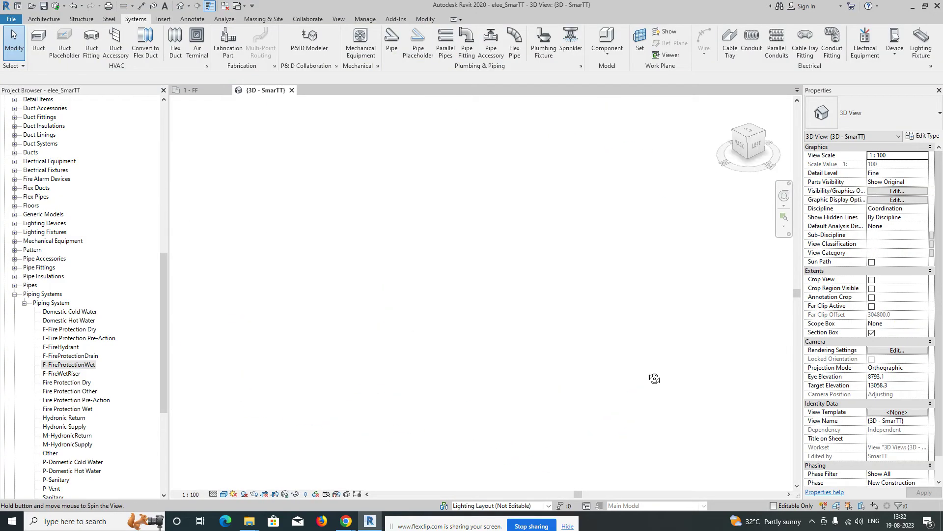
{"action": "left_click", "coordinate": [548, 293]}
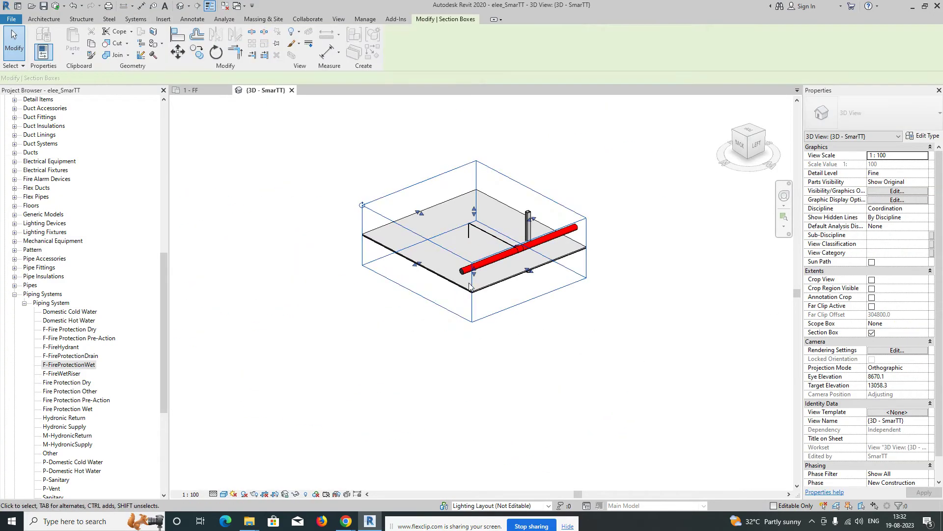
{"action": "left_click_drag", "start_coordinate": [474, 272], "coordinate": [475, 368]}
{"action": "middle_click_drag", "start_coordinate": [474, 368], "coordinate": [592, 344], "text": "shift"}
{"action": "scroll", "coordinate": [508, 248], "scroll_direction": "up", "scroll_amount": 2}
{"action": "middle_click_drag", "start_coordinate": [484, 246], "coordinate": [509, 315], "text": "shift"}
Step: Return to the 1 - FF floor plan and extend its crop region to take in the pump room and the outdoor area below the building
{"action": "left_click", "coordinate": [190, 90]}
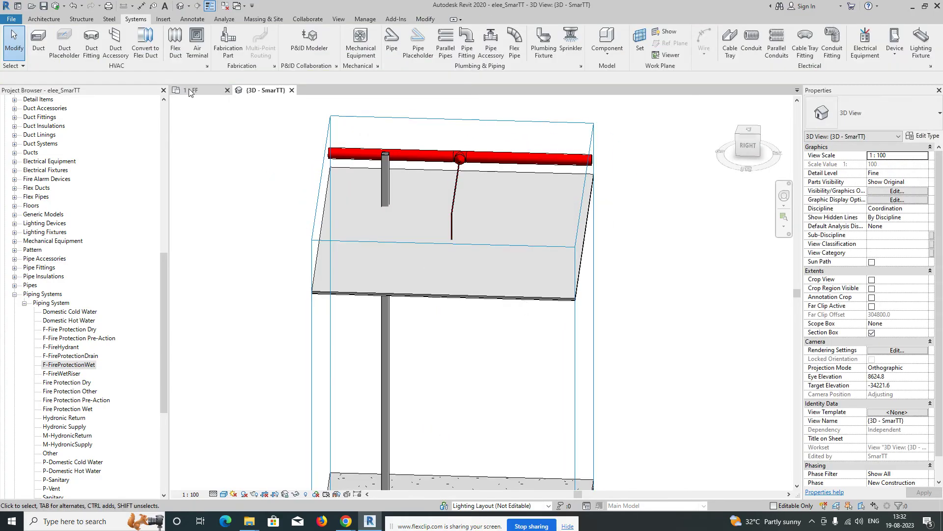
{"action": "scroll", "coordinate": [538, 295], "scroll_direction": "down", "scroll_amount": 4}
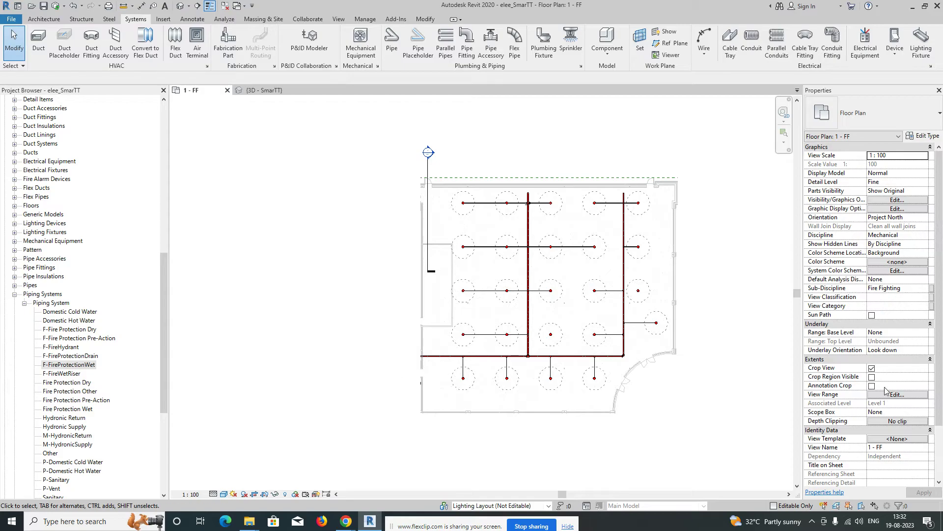
{"action": "left_click", "coordinate": [421, 335]}
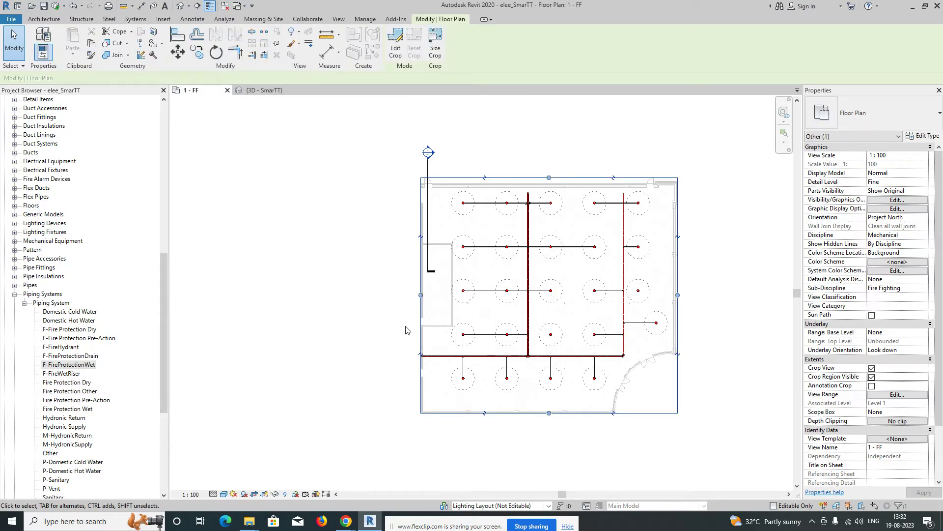
{"action": "left_click_drag", "start_coordinate": [421, 296], "coordinate": [301, 302]}
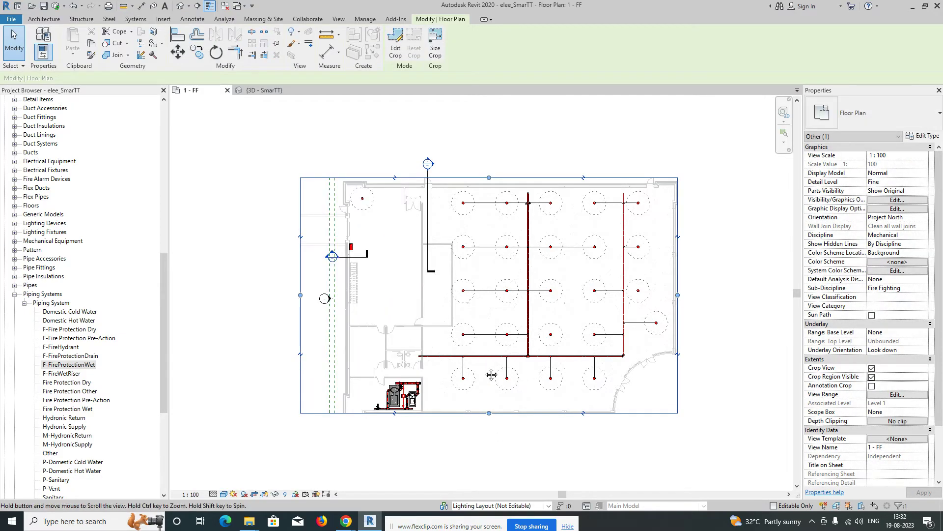
{"action": "middle_click_drag", "start_coordinate": [497, 434], "coordinate": [487, 362]}
{"action": "left_click_drag", "start_coordinate": [479, 340], "coordinate": [480, 436]}
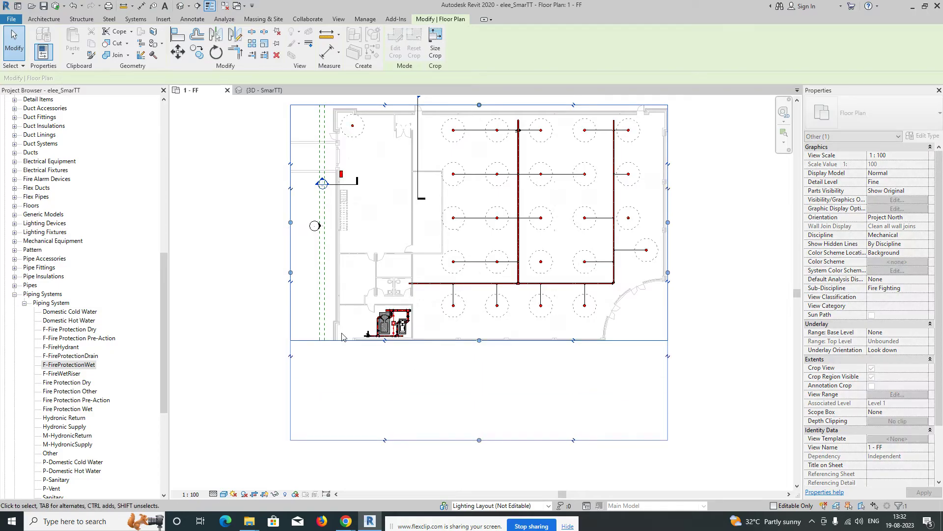
{"action": "scroll", "coordinate": [388, 344], "scroll_direction": "up", "scroll_amount": 5}
{"action": "scroll", "coordinate": [389, 369], "scroll_direction": "down", "scroll_amount": 4}
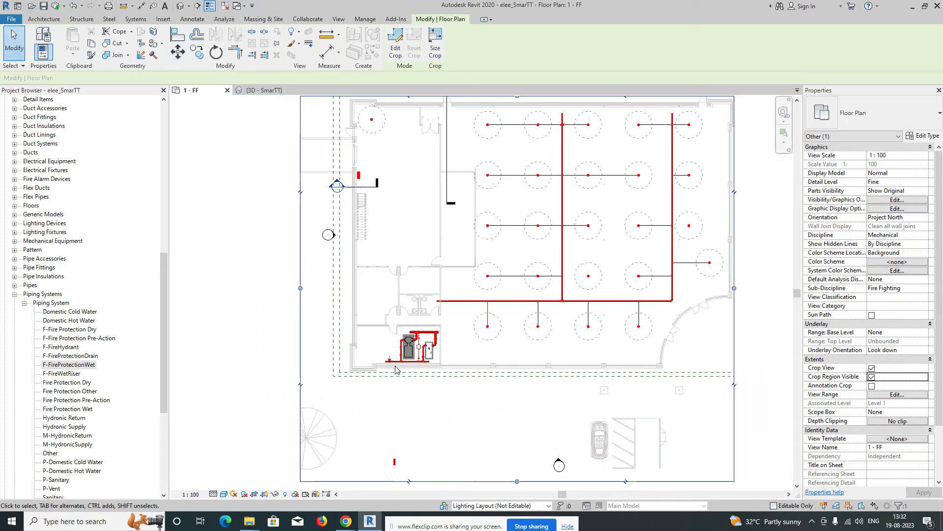
Step: Cut a vertical section through the riser in the pump room, facing the pumps, and open its section view
{"action": "scroll", "coordinate": [393, 366], "scroll_direction": "up", "scroll_amount": 6}
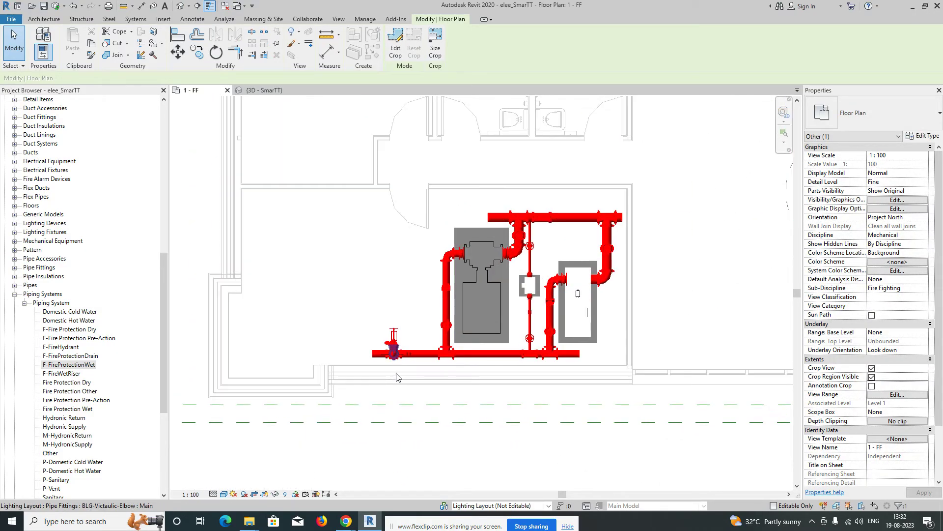
{"action": "scroll", "coordinate": [396, 371], "scroll_direction": "down", "scroll_amount": 5}
{"action": "scroll", "coordinate": [459, 223], "scroll_direction": "up", "scroll_amount": 2}
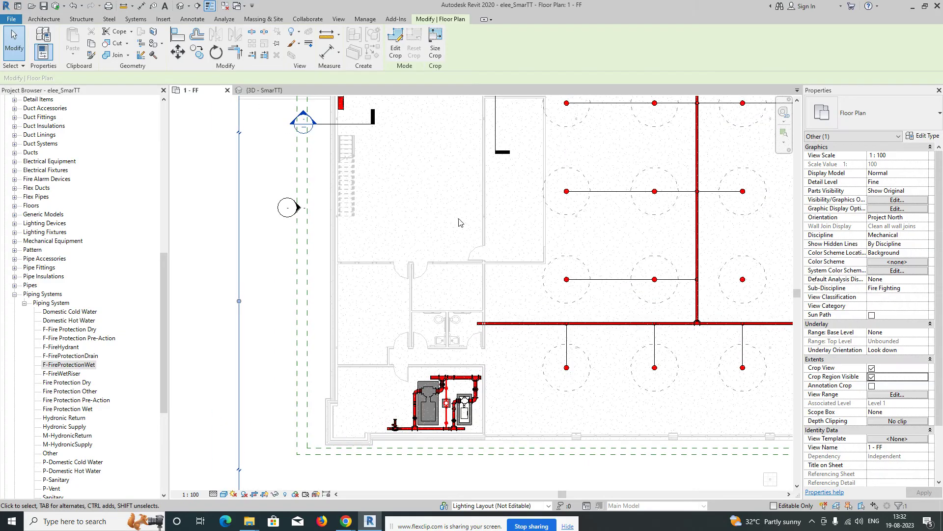
{"action": "left_click", "coordinate": [493, 133]}
{"action": "left_click_drag", "start_coordinate": [381, 438], "coordinate": [389, 437]}
{"action": "right_click", "coordinate": [388, 437]}
{"action": "left_click", "coordinate": [432, 212]}
{"action": "scroll", "coordinate": [555, 320], "scroll_direction": "up", "scroll_amount": 8}
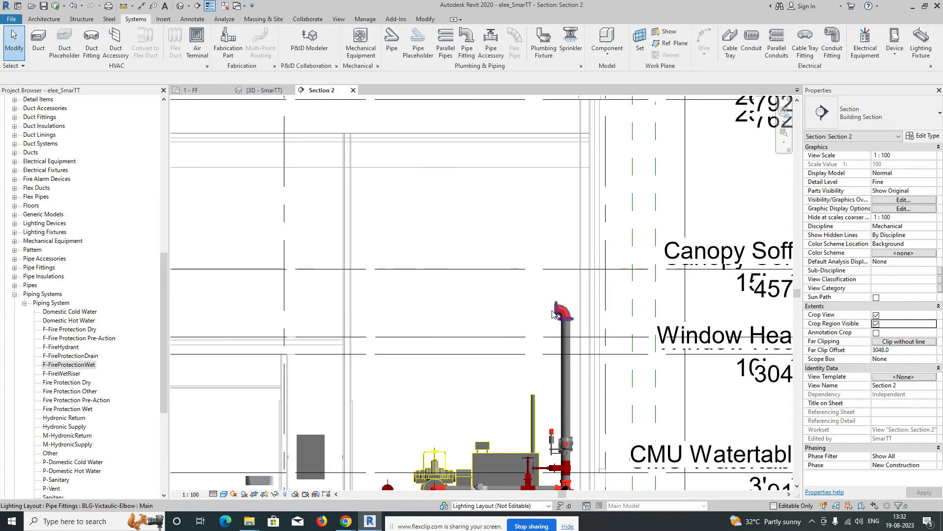
Step: Draw a horizontal 150 mm pipe from the open end of the riser's top elbow, running across the building past the toilets
{"action": "left_click", "coordinate": [549, 322]}
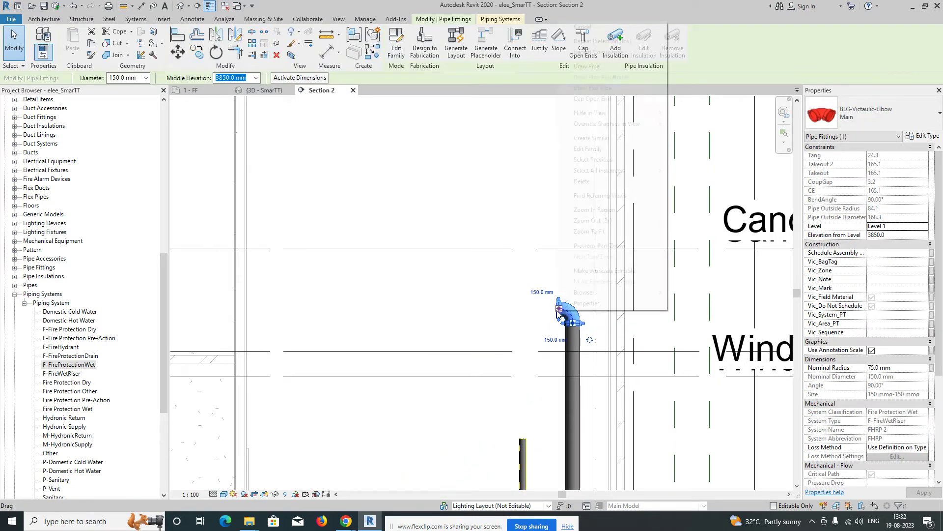
{"action": "right_click", "coordinate": [559, 313]}
{"action": "left_click", "coordinate": [596, 66]}
{"action": "scroll", "coordinate": [417, 297], "scroll_direction": "down", "scroll_amount": 6}
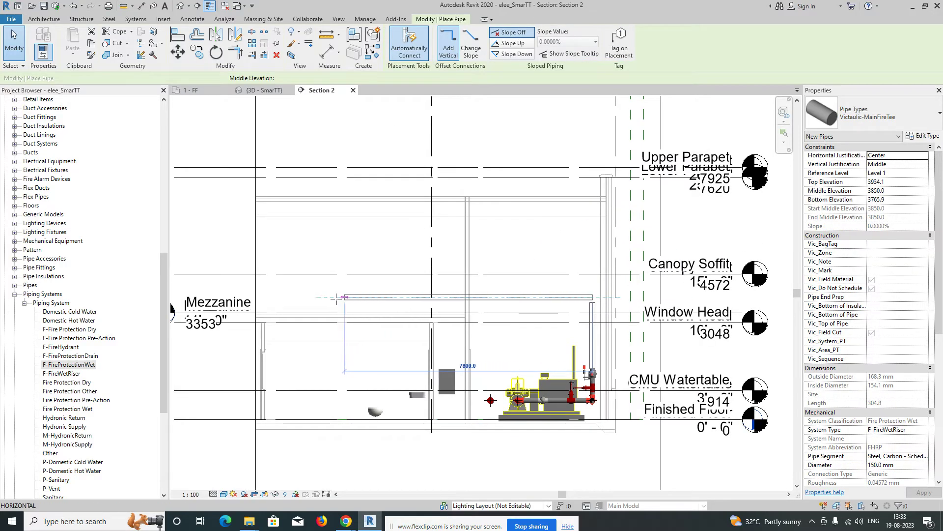
{"action": "left_click", "coordinate": [309, 297]}
{"action": "key", "text": "Escape"}
{"action": "key", "text": "Escape"}
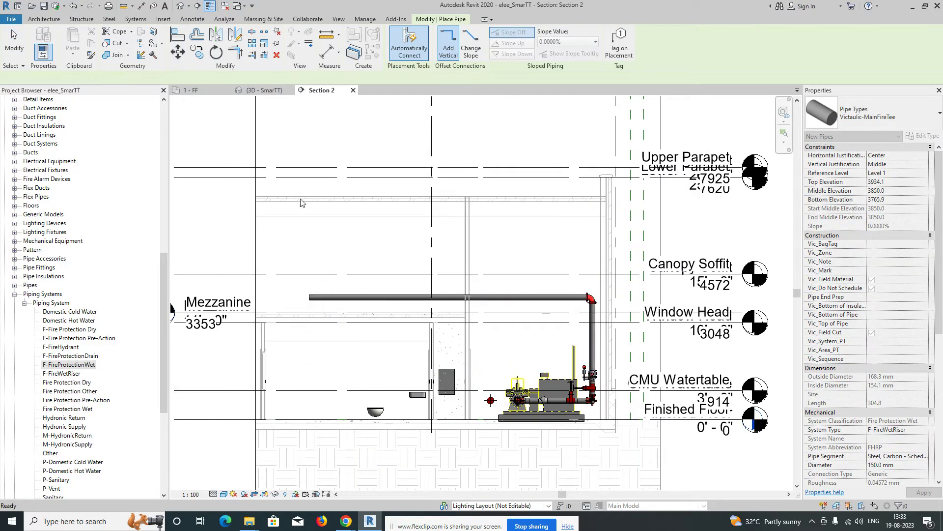
Step: Return to the 1 - FF plan and trim the new riser pipe and the horizontal sprinkler main to a corner
{"action": "left_click", "coordinate": [212, 94]}
{"action": "scroll", "coordinate": [452, 341], "scroll_direction": "up", "scroll_amount": 2}
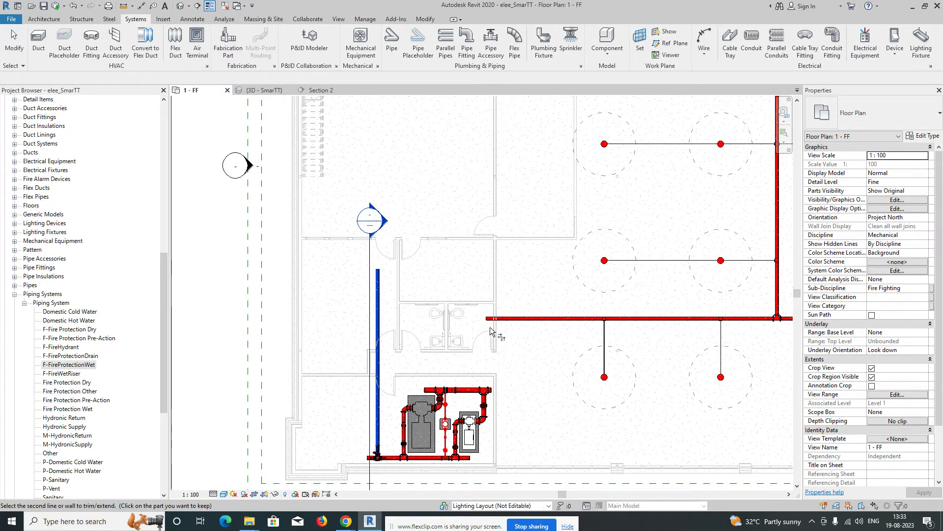
{"action": "key", "text": "Escape"}
{"action": "scroll", "coordinate": [363, 322], "scroll_direction": "up", "scroll_amount": 1}
{"action": "scroll", "coordinate": [358, 315], "scroll_direction": "down", "scroll_amount": 4}
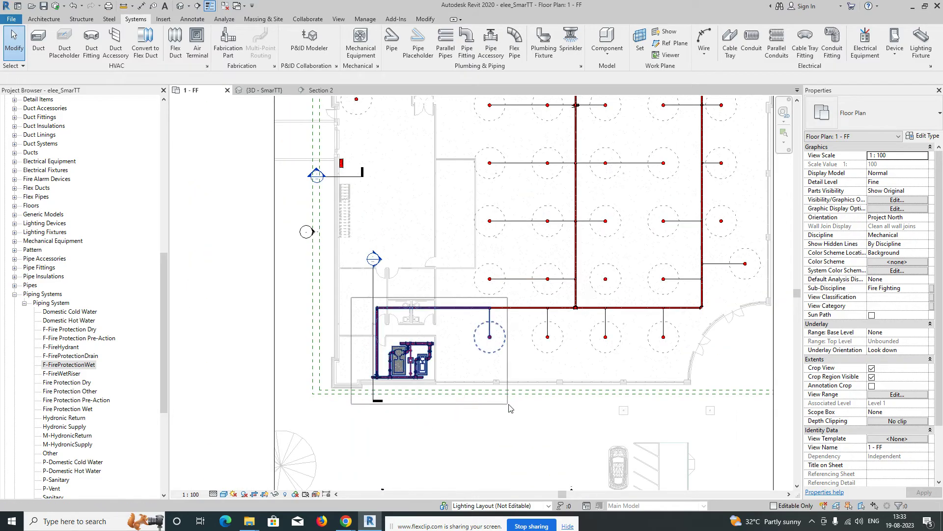
Step: Isolate the pump room piping and the adjoining end of the main in a 3D section box and inspect the new connection
{"action": "left_click_drag", "start_coordinate": [521, 404], "coordinate": [520, 404]}
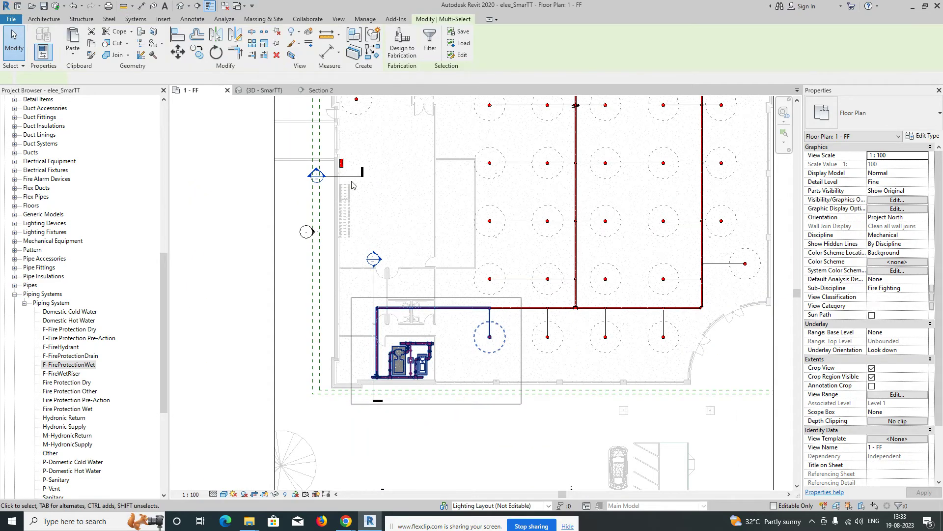
{"action": "left_click", "coordinate": [291, 55]}
{"action": "key", "text": "Escape"}
{"action": "middle_click_drag", "start_coordinate": [503, 287], "coordinate": [486, 275], "text": "shift"}
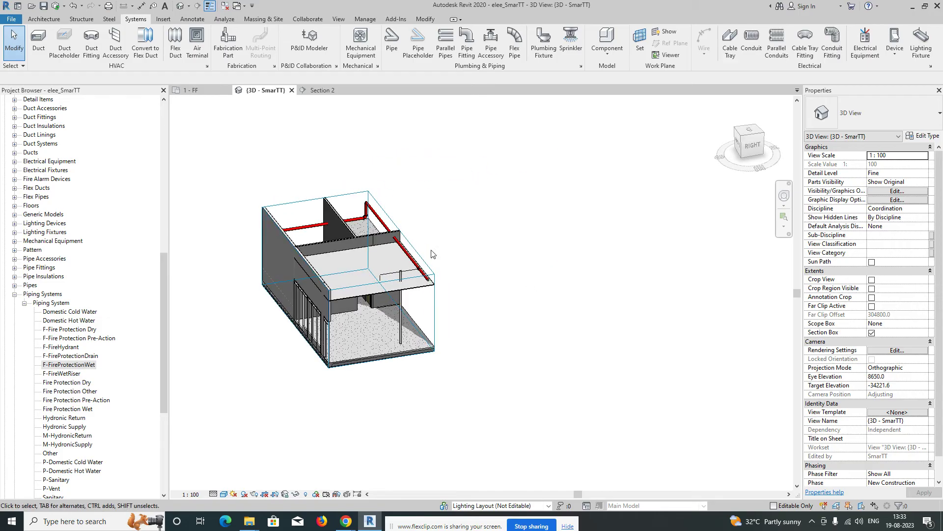
{"action": "scroll", "coordinate": [337, 219], "scroll_direction": "up", "scroll_amount": 2}
{"action": "scroll", "coordinate": [338, 217], "scroll_direction": "up", "scroll_amount": 1}
{"action": "scroll", "coordinate": [563, 254], "scroll_direction": "down", "scroll_amount": 4}
{"action": "scroll", "coordinate": [513, 309], "scroll_direction": "up", "scroll_amount": 3}
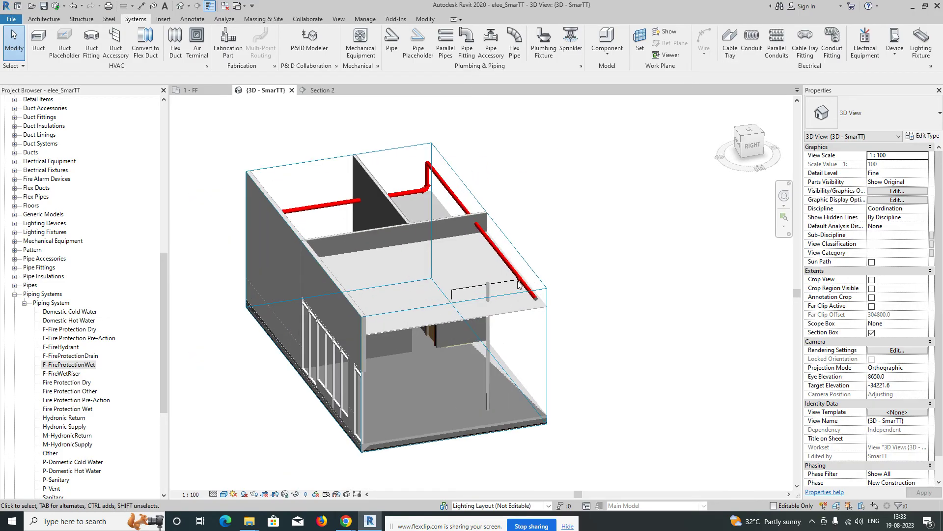
{"action": "scroll", "coordinate": [518, 283], "scroll_direction": "up", "scroll_amount": 10}
{"action": "scroll", "coordinate": [524, 283], "scroll_direction": "down", "scroll_amount": 6}
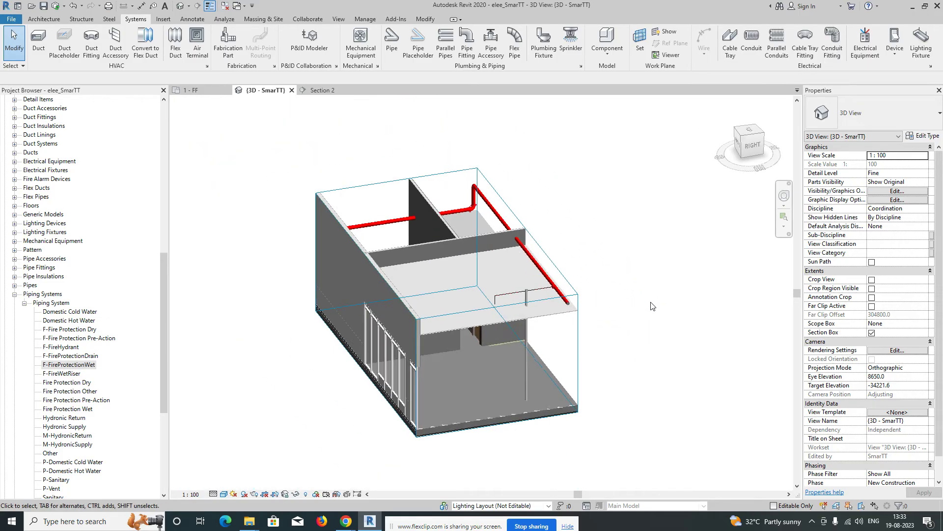
{"action": "middle_click_drag", "start_coordinate": [523, 283], "coordinate": [649, 315], "text": "shift"}
Step: Return to the 1 - FF plan, tag the pipe between the first row's first two sprinklers, and move the tag just below the pipe
{"action": "left_click", "coordinate": [191, 90]}
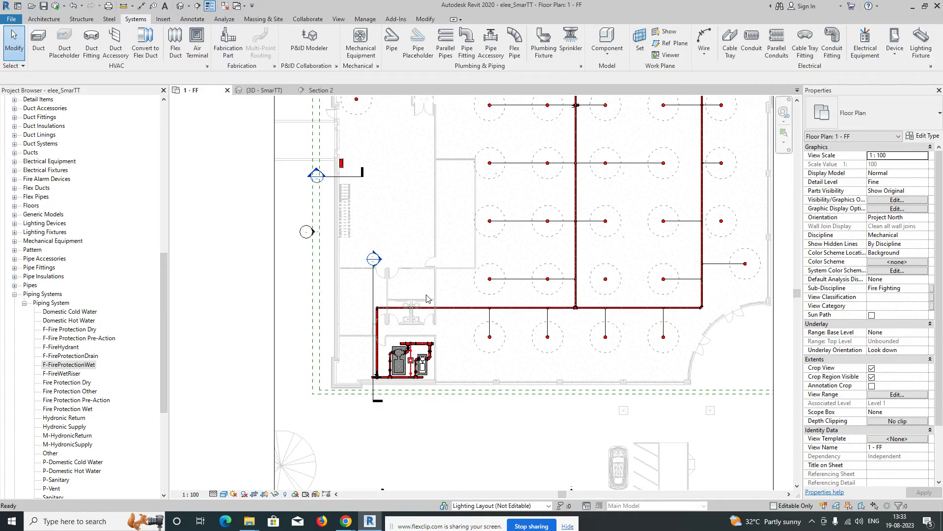
{"action": "scroll", "coordinate": [459, 233], "scroll_direction": "up", "scroll_amount": 5}
{"action": "left_click", "coordinate": [456, 239]}
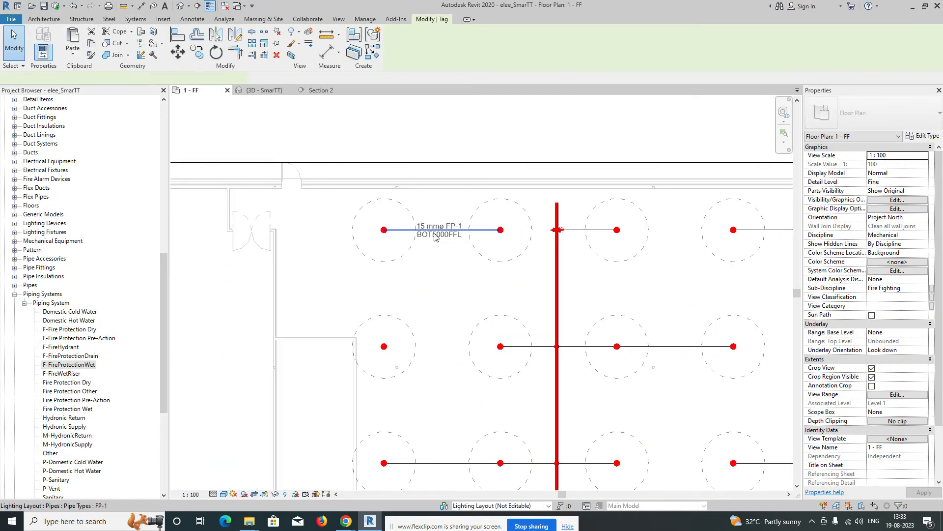
{"action": "scroll", "coordinate": [456, 241], "scroll_direction": "up", "scroll_amount": 2}
{"action": "key", "text": "Escape"}
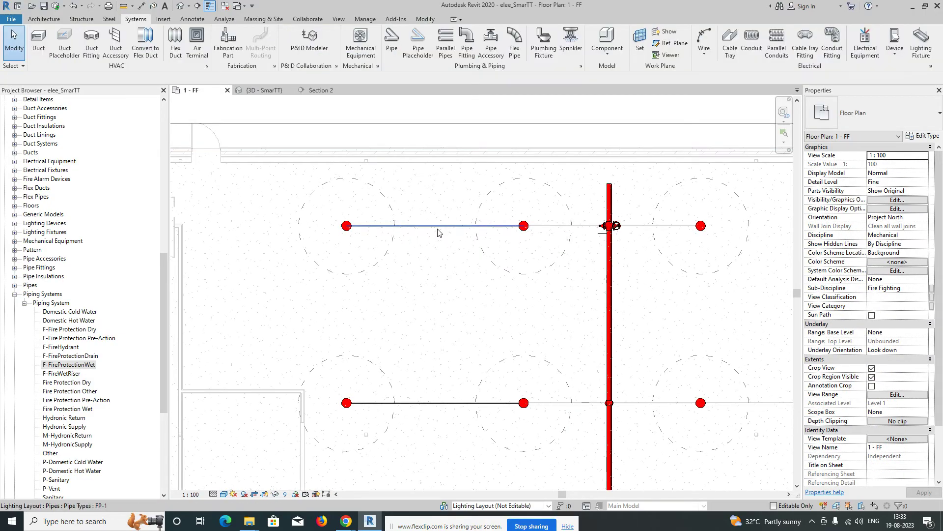
{"action": "key", "text": "t"}
{"action": "key", "text": "g"}
{"action": "left_click", "coordinate": [439, 232]}
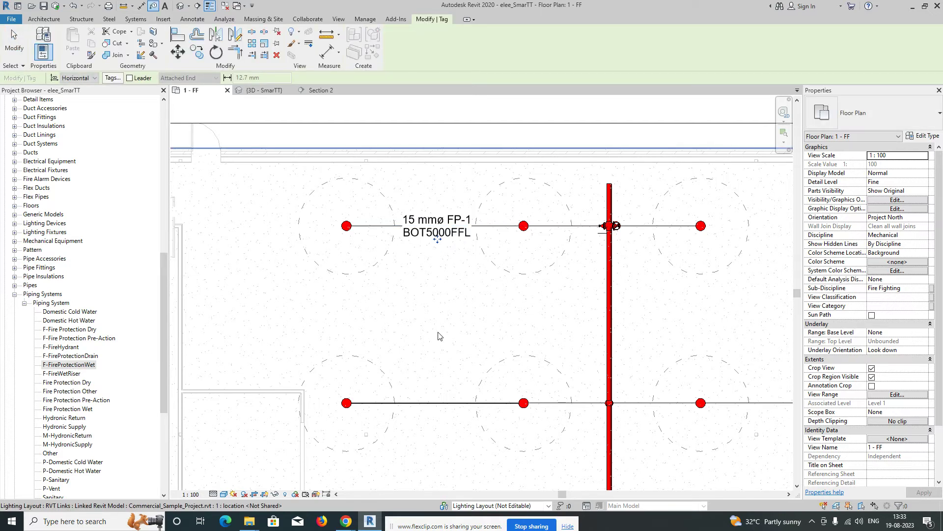
{"action": "mouse_move", "coordinate": [440, 243]}
{"action": "left_mouse_down"}
{"action": "mouse_move", "coordinate": [441, 272]}
{"action": "mouse_move", "coordinate": [441, 256]}
{"action": "left_mouse_up"}
{"action": "scroll", "coordinate": [440, 272], "scroll_direction": "up", "scroll_amount": 1}
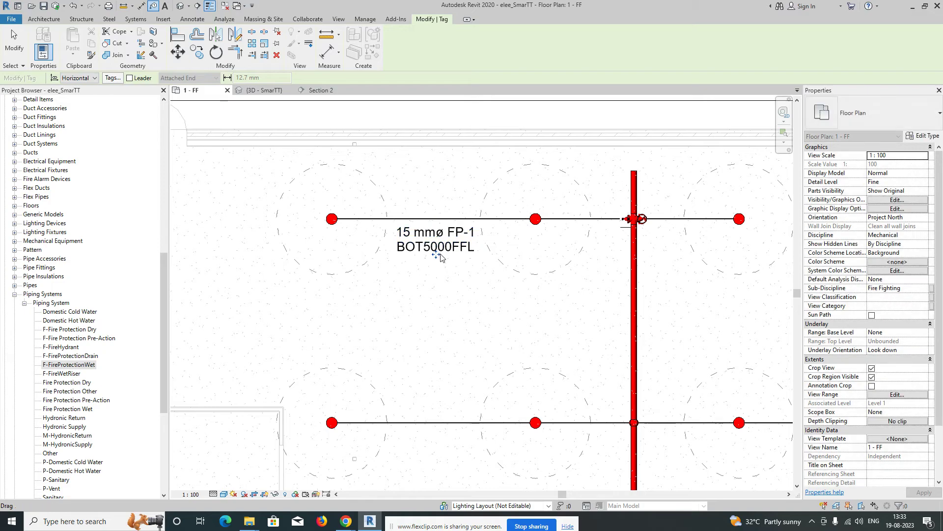
Step: Turn on the leader for the branch pipe's tag and arrange the tag and its leader elbow below the pipe
{"action": "left_click", "coordinate": [130, 78]}
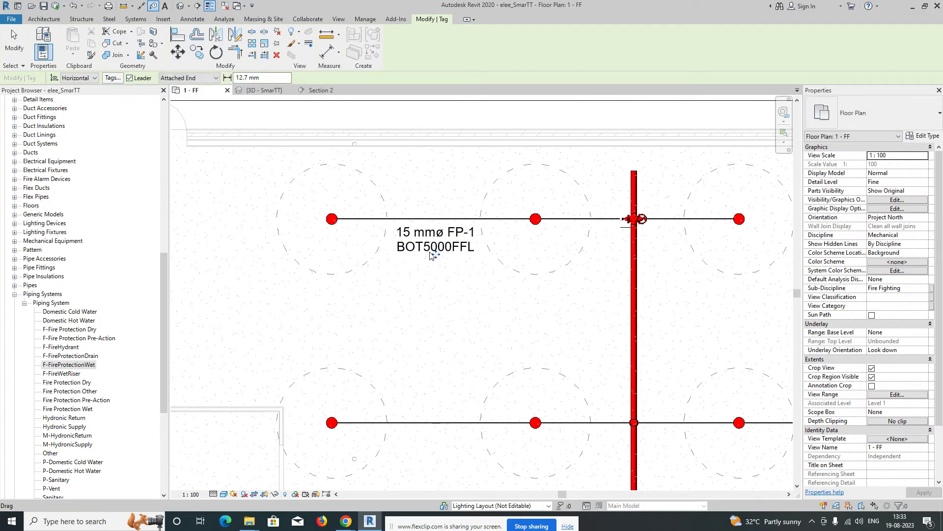
{"action": "key", "text": "Escape"}
{"action": "left_click", "coordinate": [423, 246]}
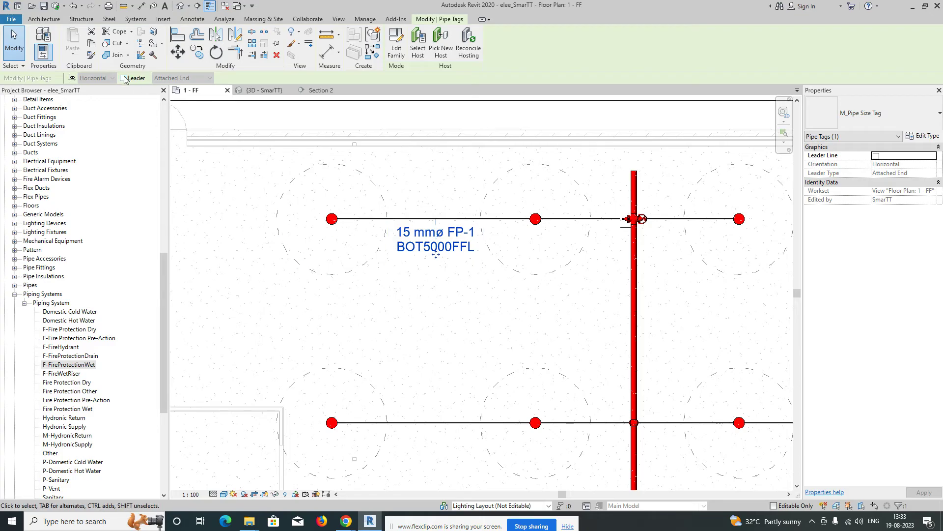
{"action": "left_click_drag", "start_coordinate": [437, 255], "coordinate": [379, 299]}
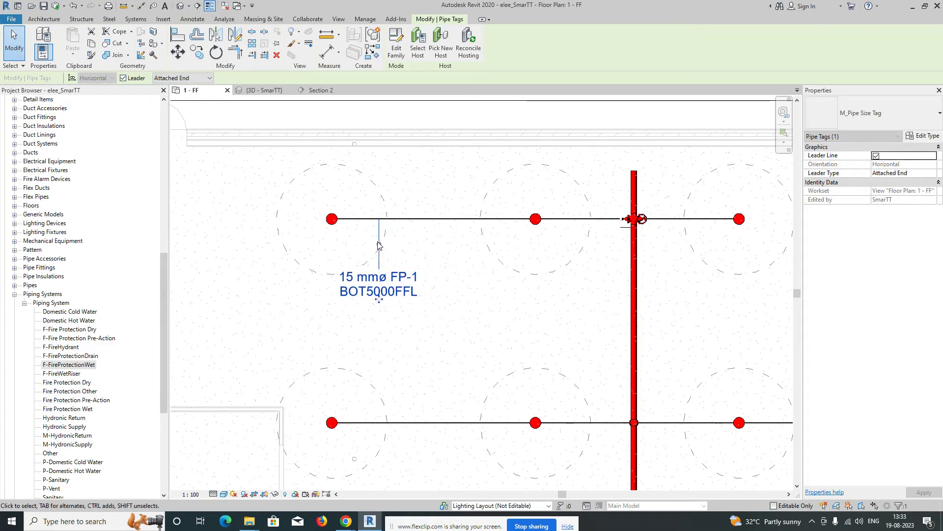
{"action": "left_click_drag", "start_coordinate": [432, 251], "coordinate": [453, 284]}
Step: Tag the left vertical main between the first and second sprinkler rows with an attached-end leader
{"action": "middle_click_drag", "start_coordinate": [560, 320], "coordinate": [374, 274]}
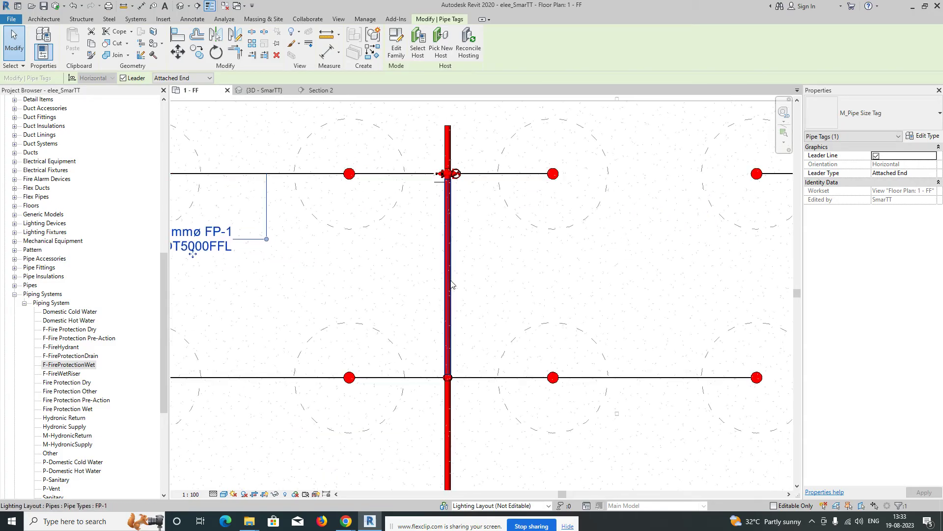
{"action": "scroll", "coordinate": [452, 285], "scroll_direction": "down", "scroll_amount": 3}
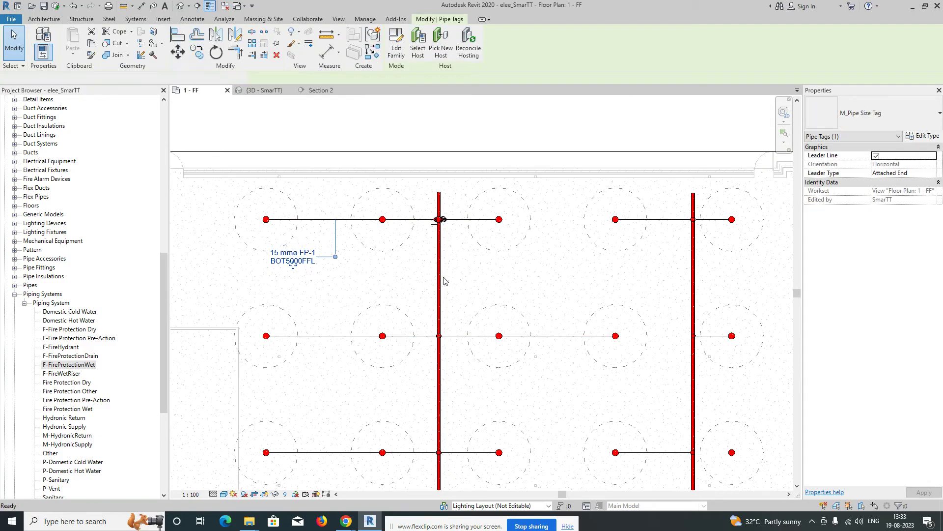
{"action": "key", "text": "t"}
{"action": "key", "text": "g"}
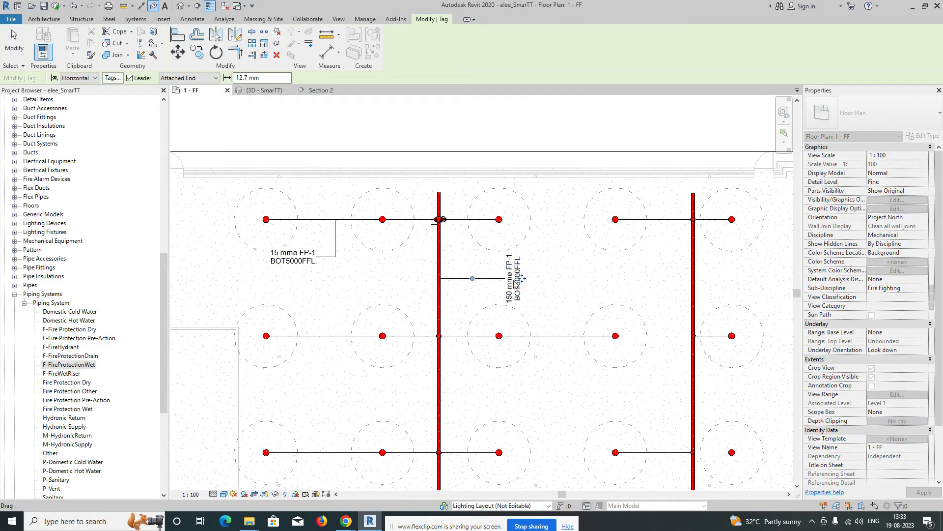
{"action": "key", "text": "space"}
{"action": "scroll", "coordinate": [509, 286], "scroll_direction": "up", "scroll_amount": 2}
Step: Reposition the vertical main's tag and its leader elbow beside the main, between the first two sprinkler rows
{"action": "left_click_drag", "start_coordinate": [510, 286], "coordinate": [524, 281]}
{"action": "left_click_drag", "start_coordinate": [467, 259], "coordinate": [469, 271]}
{"action": "key", "text": "space"}
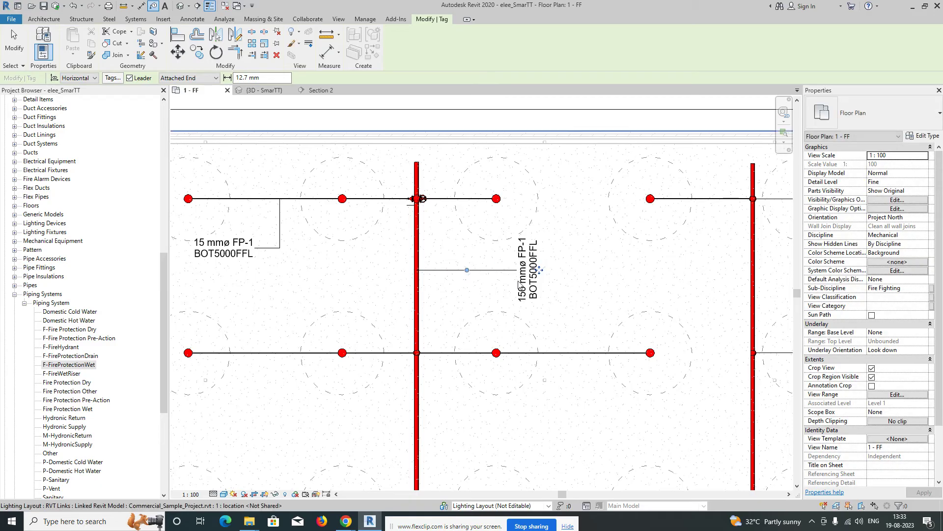
{"action": "left_click_drag", "start_coordinate": [540, 271], "coordinate": [541, 205]}
{"action": "left_click_drag", "start_coordinate": [620, 295], "coordinate": [621, 295]}
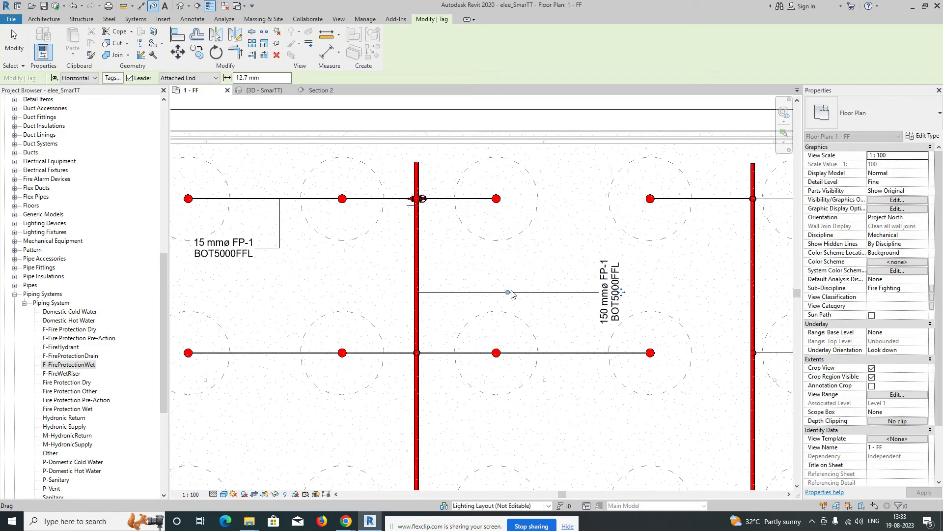
{"action": "left_click_drag", "start_coordinate": [468, 275], "coordinate": [498, 292]}
{"action": "left_click_drag", "start_coordinate": [359, 263], "coordinate": [453, 281]}
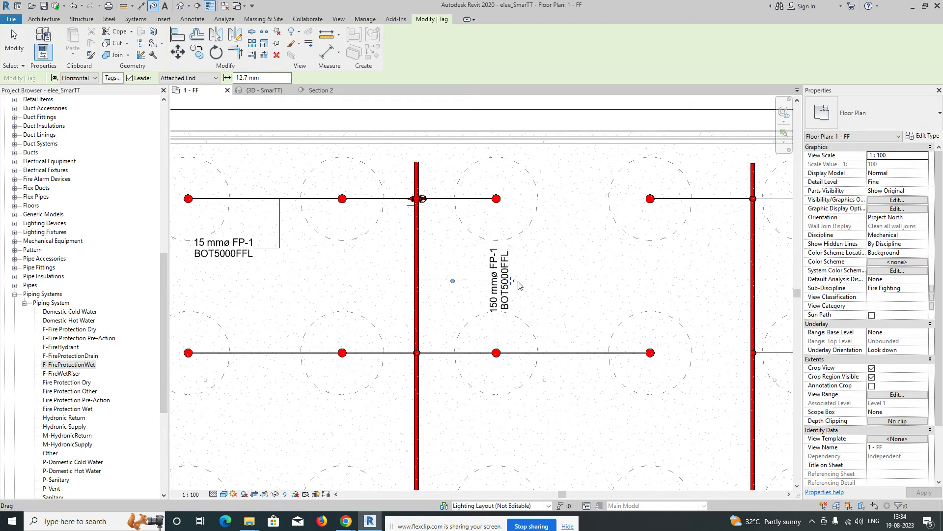
Step: Turn off the leader of the left vertical main's tag and move the tag close beside the main between the first two sprinkler rows
{"action": "left_click_drag", "start_coordinate": [317, 281], "coordinate": [376, 284]}
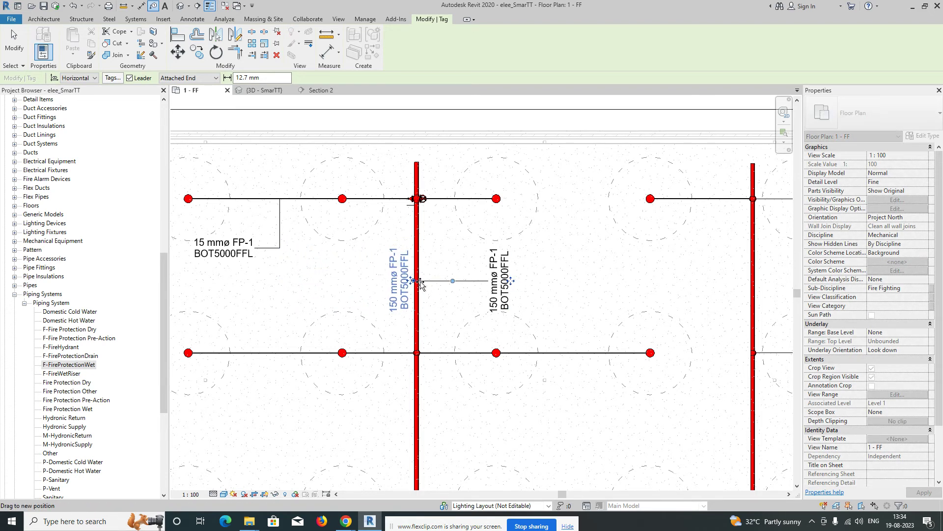
{"action": "left_click_drag", "start_coordinate": [451, 281], "coordinate": [449, 280]}
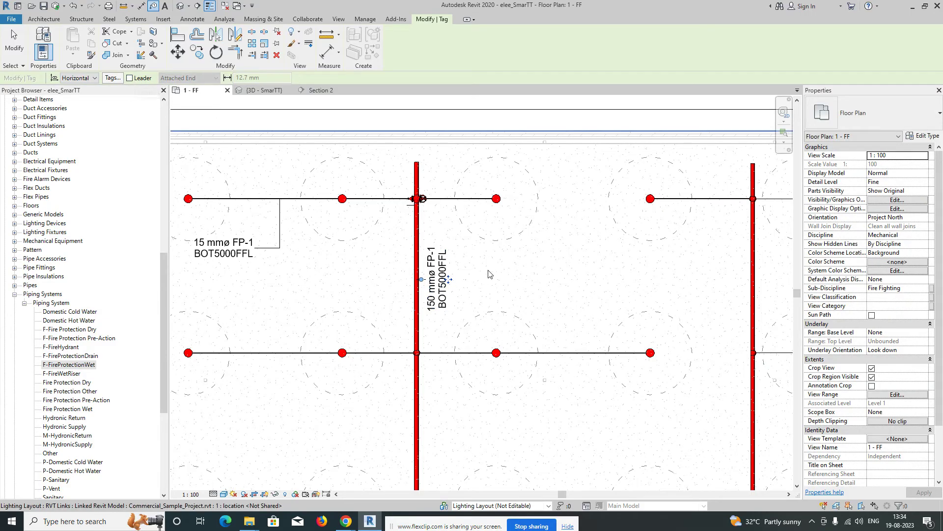
{"action": "left_click", "coordinate": [541, 297]}
{"action": "scroll", "coordinate": [487, 301], "scroll_direction": "down", "scroll_amount": 1}
{"action": "left_click", "coordinate": [446, 287]}
{"action": "scroll", "coordinate": [450, 284], "scroll_direction": "up", "scroll_amount": 3}
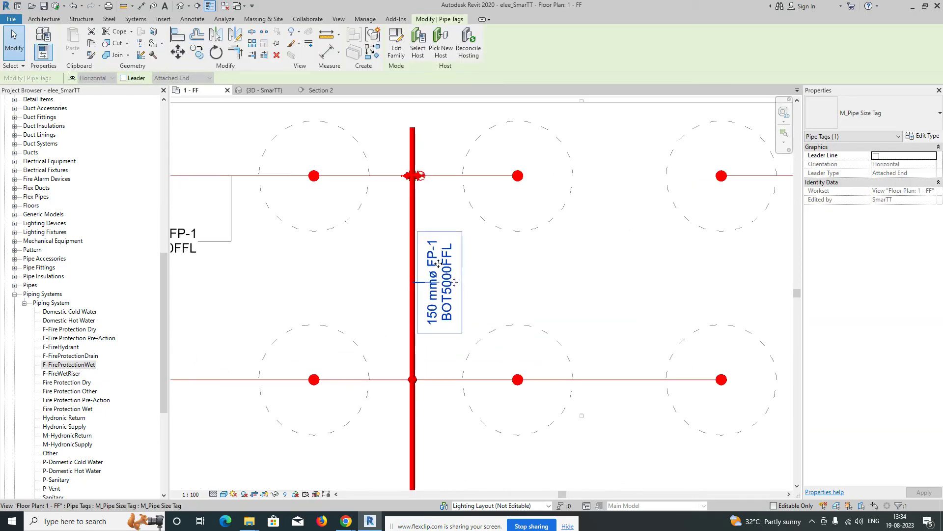
{"action": "key", "text": "Escape"}
{"action": "left_click", "coordinate": [438, 283]}
{"action": "scroll", "coordinate": [445, 299], "scroll_direction": "up", "scroll_amount": 2}
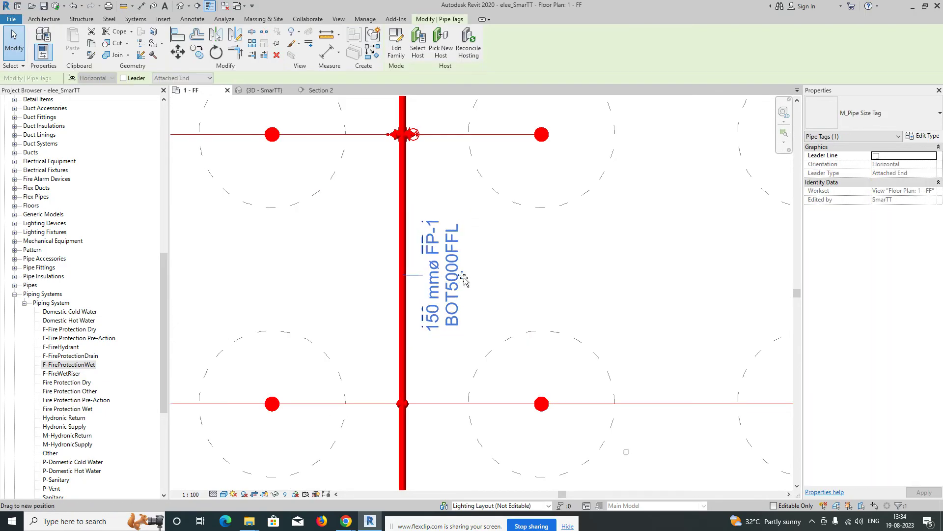
{"action": "key", "text": "Escape"}
Step: Tag the branch pipes between the first two sprinklers in the second and third rows, without leaders
{"action": "scroll", "coordinate": [466, 307], "scroll_direction": "down", "scroll_amount": 3}
{"action": "middle_click_drag", "start_coordinate": [485, 361], "coordinate": [536, 281]}
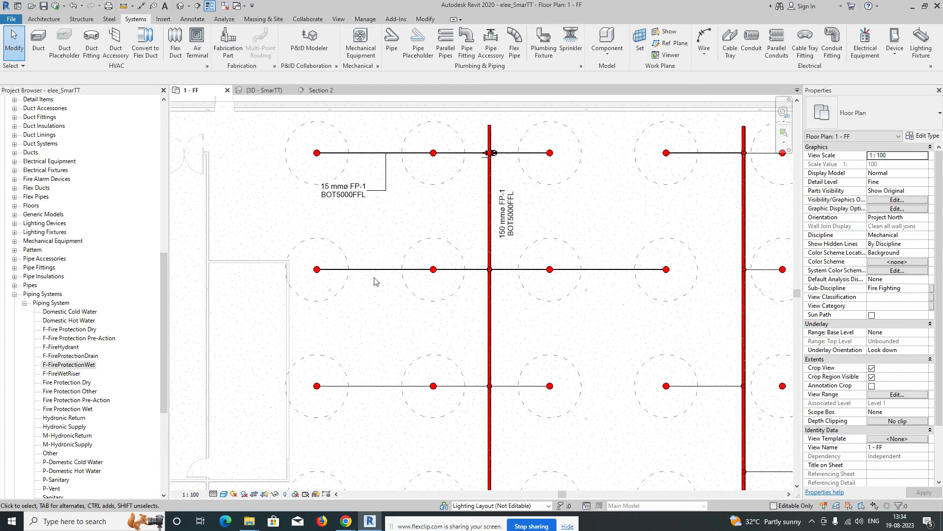
{"action": "key", "text": "t"}
{"action": "key", "text": "g"}
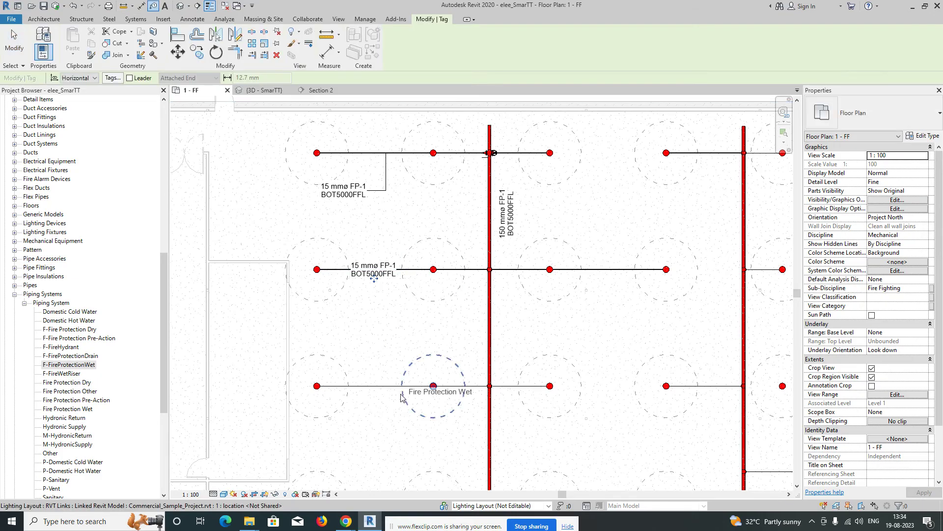
{"action": "left_click", "coordinate": [376, 386]}
{"action": "middle_click_drag", "start_coordinate": [434, 386], "coordinate": [374, 195]}
Step: Tag the horizontal main in two places and the vertical run into the pump room, placing the run's tag to its left
{"action": "left_click", "coordinate": [328, 374]}
{"action": "middle_click_drag", "start_coordinate": [328, 374], "coordinate": [621, 305]}
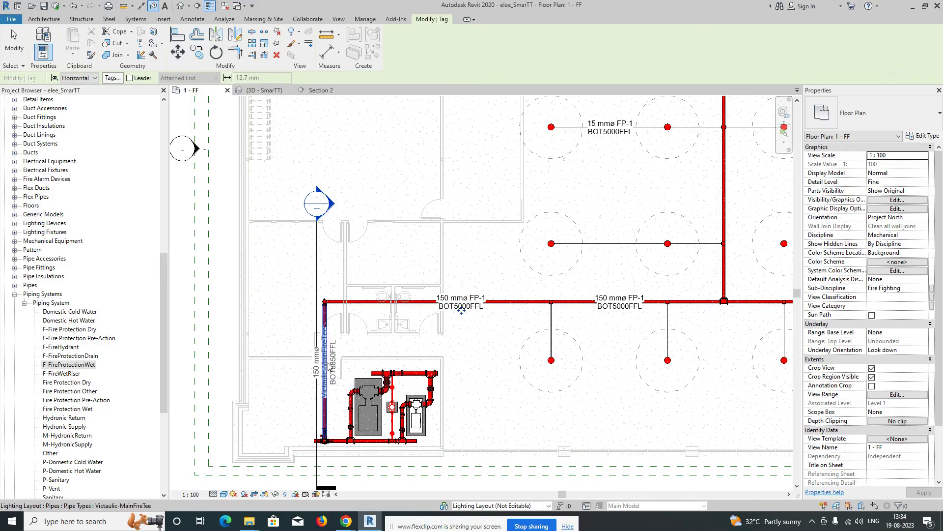
{"action": "left_click", "coordinate": [325, 387]}
{"action": "left_click_drag", "start_coordinate": [340, 385], "coordinate": [296, 385]}
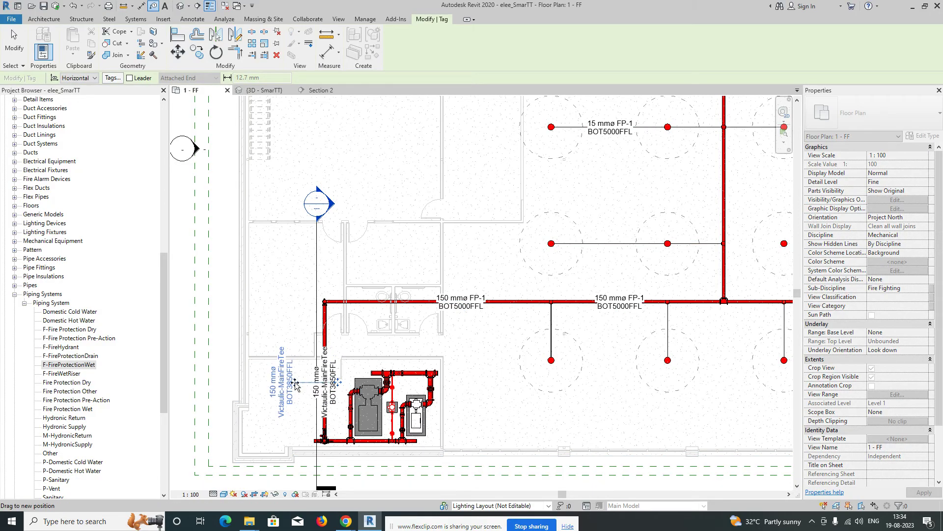
Step: Tag the upper header pipe in the pump room and move the tag above the pumps
{"action": "scroll", "coordinate": [352, 380], "scroll_direction": "down", "scroll_amount": 2}
{"action": "middle_click_drag", "start_coordinate": [453, 360], "coordinate": [419, 300]}
{"action": "scroll", "coordinate": [420, 301], "scroll_direction": "up", "scroll_amount": 2}
{"action": "scroll", "coordinate": [301, 380], "scroll_direction": "up", "scroll_amount": 1}
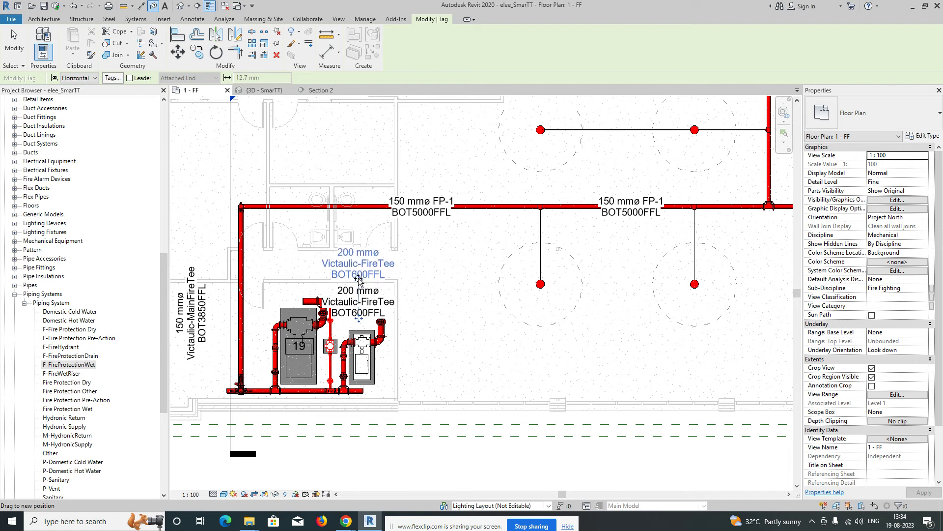
{"action": "left_click_drag", "start_coordinate": [358, 276], "coordinate": [358, 275]}
Step: Turn on the leader for the pump room header's tag
{"action": "scroll", "coordinate": [422, 315], "scroll_direction": "down", "scroll_amount": 1}
{"action": "middle_click_drag", "start_coordinate": [472, 323], "coordinate": [336, 345]}
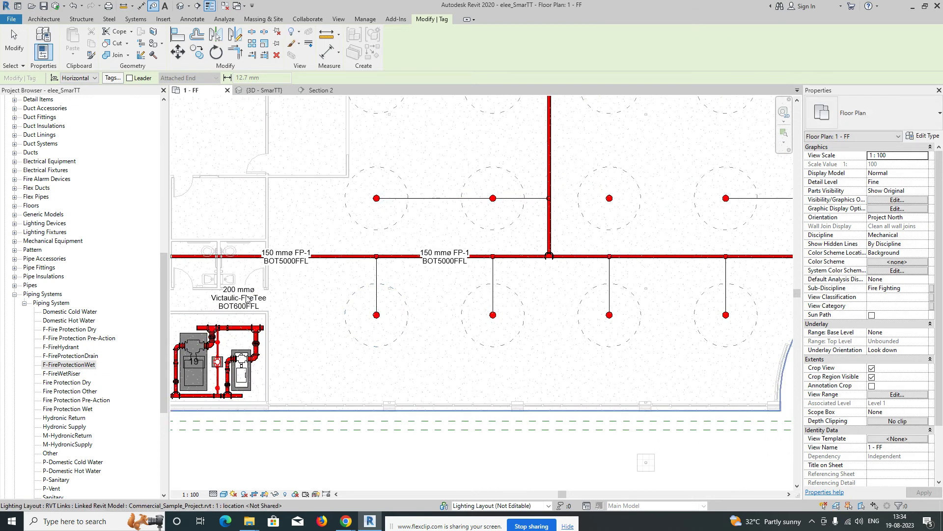
{"action": "key", "text": "Escape"}
{"action": "left_click", "coordinate": [247, 298]}
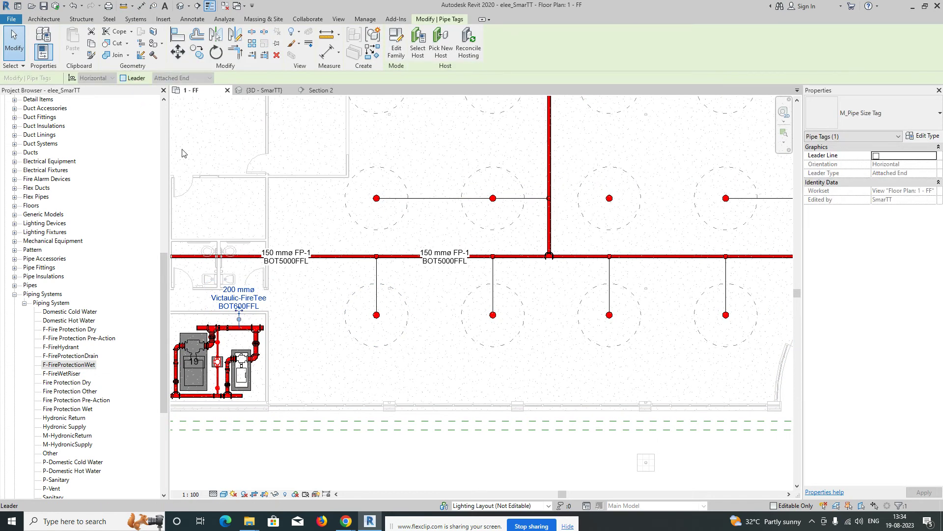
{"action": "scroll", "coordinate": [500, 371], "scroll_direction": "down", "scroll_amount": 2}
{"action": "left_click", "coordinate": [482, 369]}
Step: Tag the horizontal main near its right end and move the tag just below the pipe
{"action": "middle_click_drag", "start_coordinate": [493, 379], "coordinate": [345, 411]}
{"action": "middle_click_drag", "start_coordinate": [611, 332], "coordinate": [621, 411]}
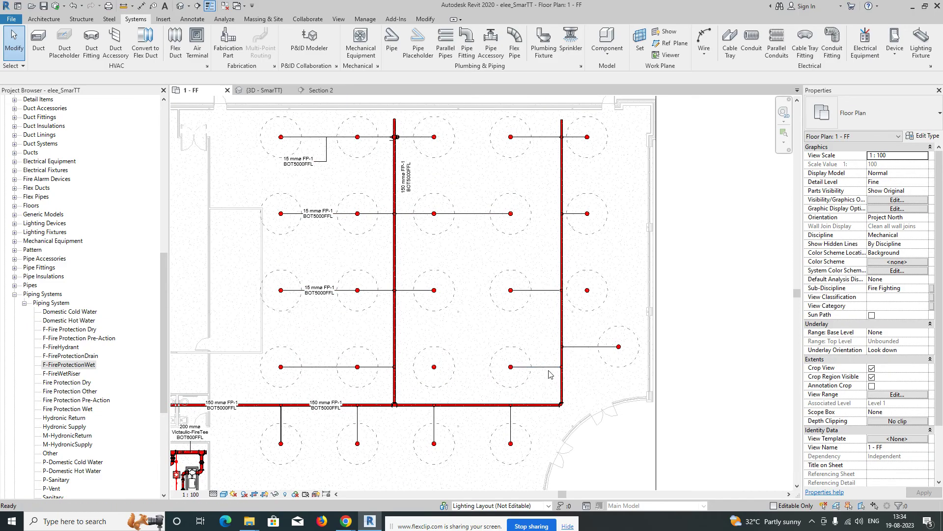
{"action": "key", "text": "t"}
{"action": "key", "text": "g"}
{"action": "scroll", "coordinate": [483, 409], "scroll_direction": "up", "scroll_amount": 1}
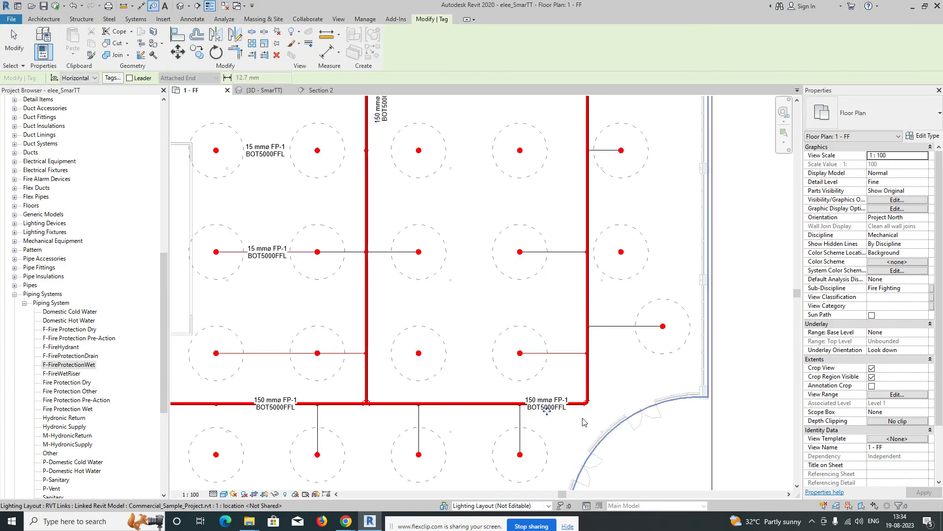
{"action": "left_click", "coordinate": [553, 429]}
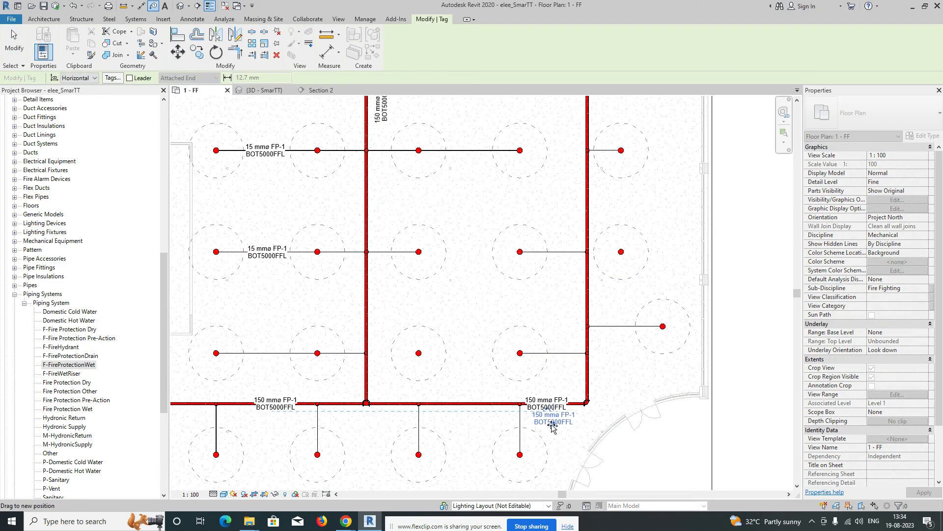
Step: Tag the branch dropping from the horizontal main to the third sprinkler below it and move the tag beside the pipe
{"action": "left_click", "coordinate": [421, 426]}
{"action": "scroll", "coordinate": [425, 437], "scroll_direction": "up", "scroll_amount": 1}
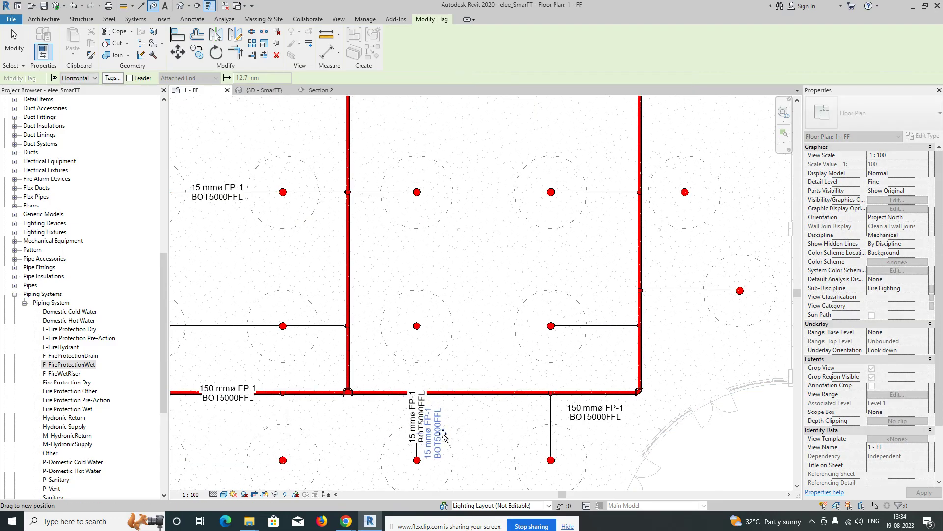
{"action": "left_click_drag", "start_coordinate": [442, 433], "coordinate": [442, 433]}
Step: Tag the first- and third-row branches left of the right vertical main and the second-row pipe between the third and fourth sprinklers
{"action": "scroll", "coordinate": [474, 412], "scroll_direction": "down", "scroll_amount": 1}
{"action": "middle_click_drag", "start_coordinate": [514, 314], "coordinate": [483, 420]}
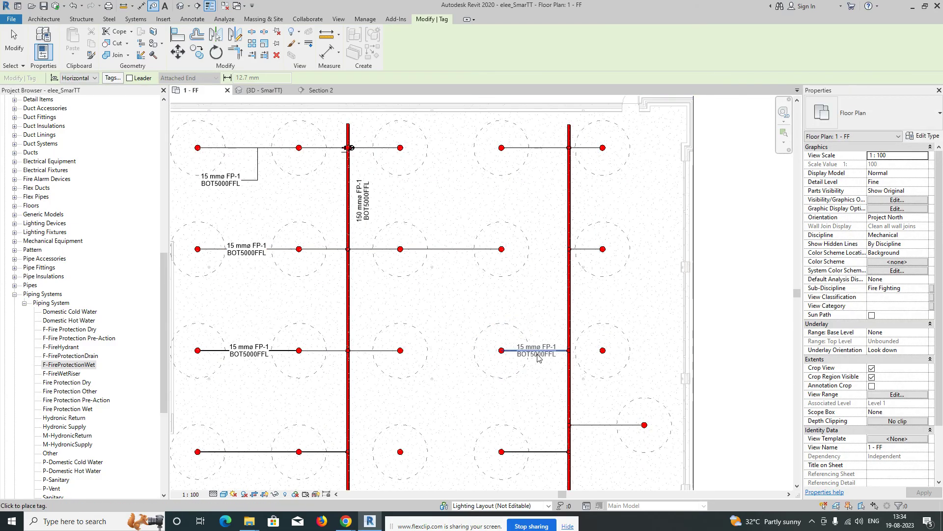
{"action": "middle_click_drag", "start_coordinate": [514, 354], "coordinate": [503, 434]}
{"action": "scroll", "coordinate": [491, 338], "scroll_direction": "up", "scroll_amount": 1}
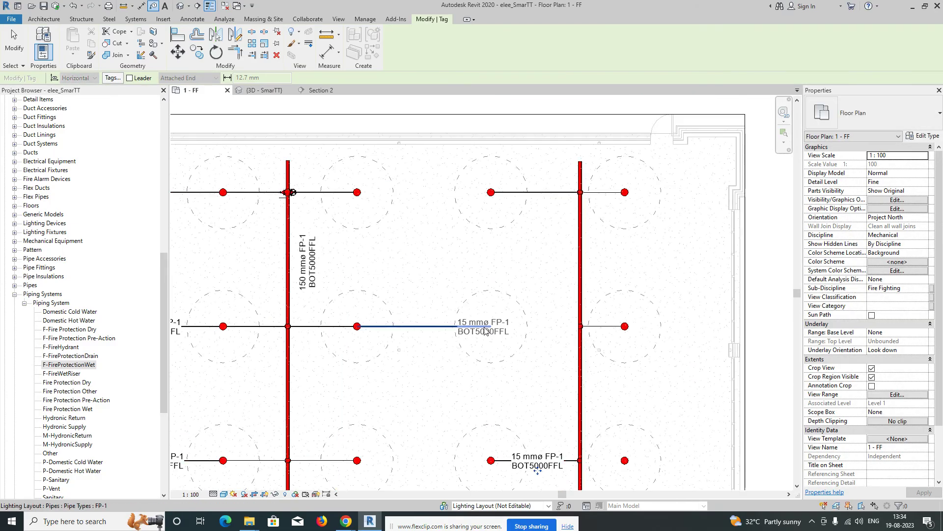
{"action": "middle_click_drag", "start_coordinate": [445, 390], "coordinate": [544, 283]}
{"action": "scroll", "coordinate": [490, 347], "scroll_direction": "down", "scroll_amount": 1}
{"action": "middle_click_drag", "start_coordinate": [516, 358], "coordinate": [450, 435]}
{"action": "scroll", "coordinate": [605, 235], "scroll_direction": "up", "scroll_amount": 1}
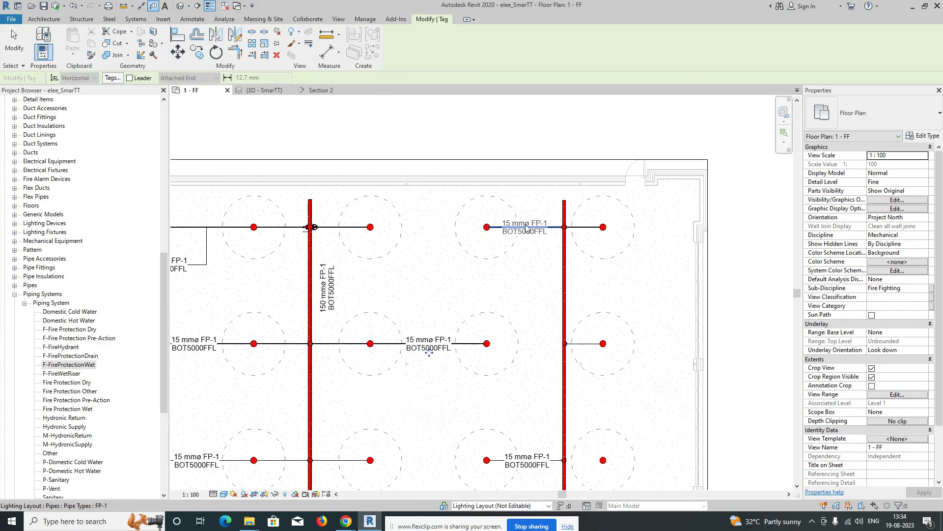
Step: Tag the right vertical main between the first two rows and the branch to the offset sprinkler near the curved wall
{"action": "left_click", "coordinate": [565, 289]}
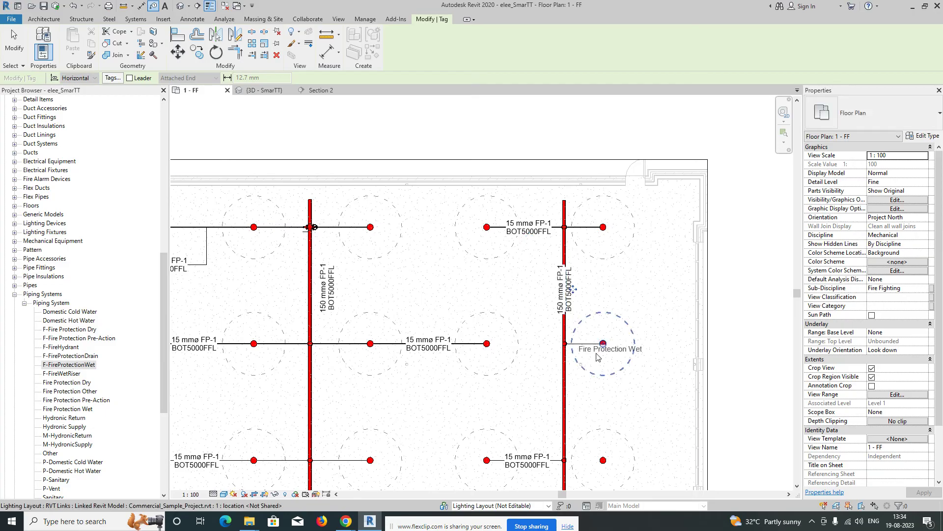
{"action": "middle_click_drag", "start_coordinate": [613, 375], "coordinate": [550, 227]}
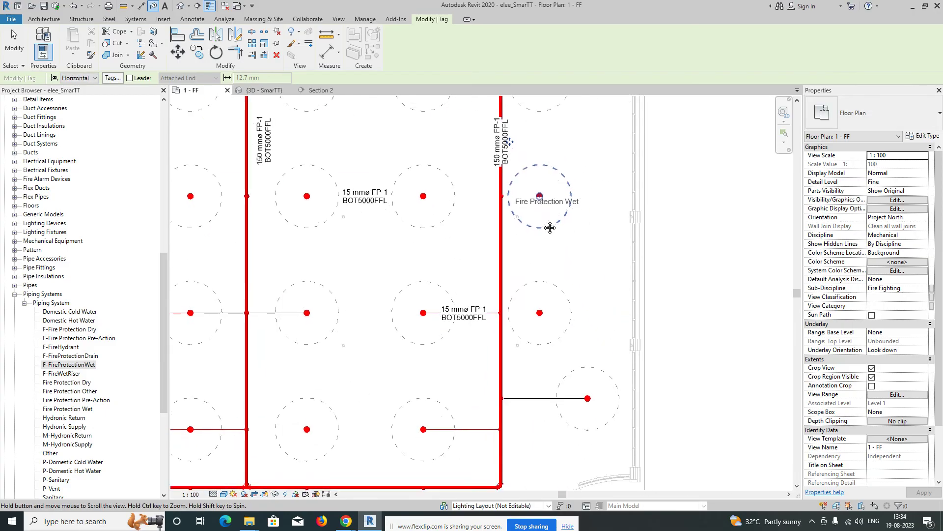
{"action": "left_click", "coordinate": [537, 402]}
{"action": "scroll", "coordinate": [516, 369], "scroll_direction": "down", "scroll_amount": 4}
{"action": "scroll", "coordinate": [496, 339], "scroll_direction": "down", "scroll_amount": 3}
{"action": "key", "text": "Escape"}
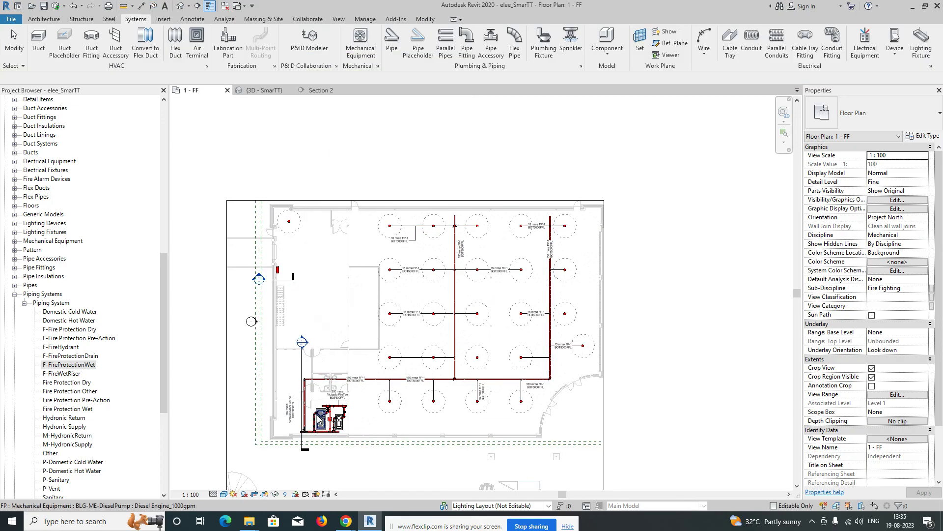
Step: Select the pump room equipment and the left part of the horizontal main, and isolate them in 3D with a selection box
{"action": "scroll", "coordinate": [318, 421], "scroll_direction": "up", "scroll_amount": 2}
{"action": "left_click_drag", "start_coordinate": [275, 339], "coordinate": [479, 459]}
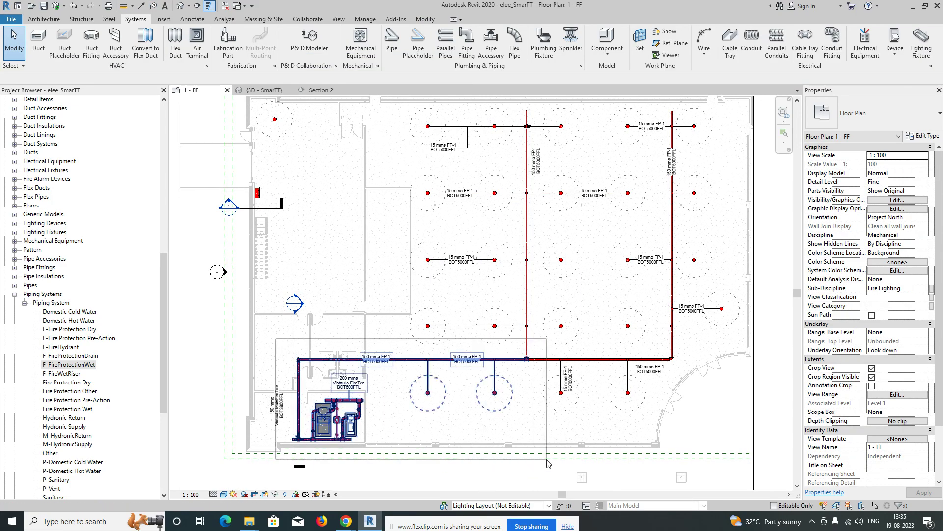
{"action": "left_click_drag", "start_coordinate": [548, 462], "coordinate": [548, 462]}
{"action": "key", "text": "b"}
{"action": "key", "text": "x"}
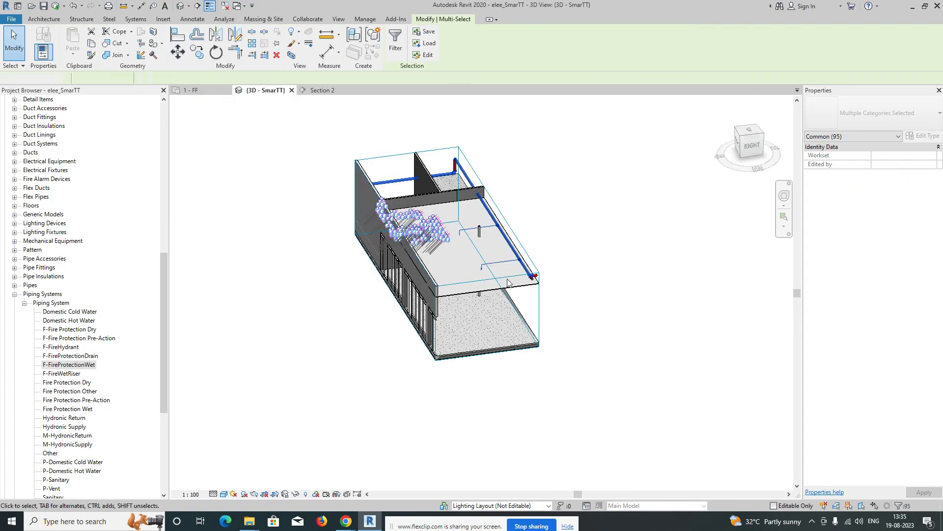
{"action": "key", "text": "Escape"}
Step: Inspect the pump room's pumps, header and riser connection to the main in the 3D view
{"action": "middle_click_drag", "start_coordinate": [490, 273], "coordinate": [362, 221], "text": "shift"}
{"action": "scroll", "coordinate": [365, 385], "scroll_direction": "up", "scroll_amount": 2}
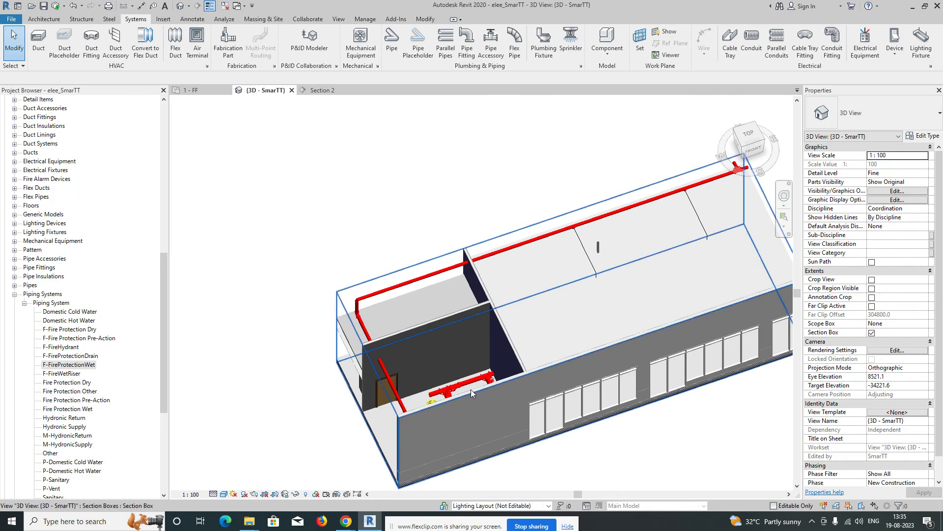
{"action": "scroll", "coordinate": [471, 394], "scroll_direction": "down", "scroll_amount": 2}
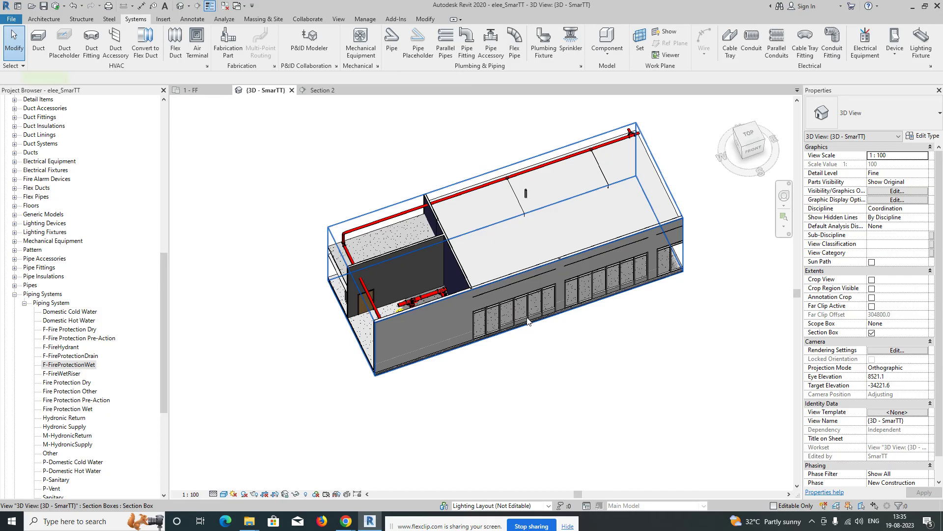
{"action": "left_click", "coordinate": [528, 322]}
{"action": "middle_click_drag", "start_coordinate": [528, 322], "coordinate": [663, 283], "text": "shift"}
{"action": "scroll", "coordinate": [573, 366], "scroll_direction": "up", "scroll_amount": 3}
{"action": "key", "text": "Escape"}
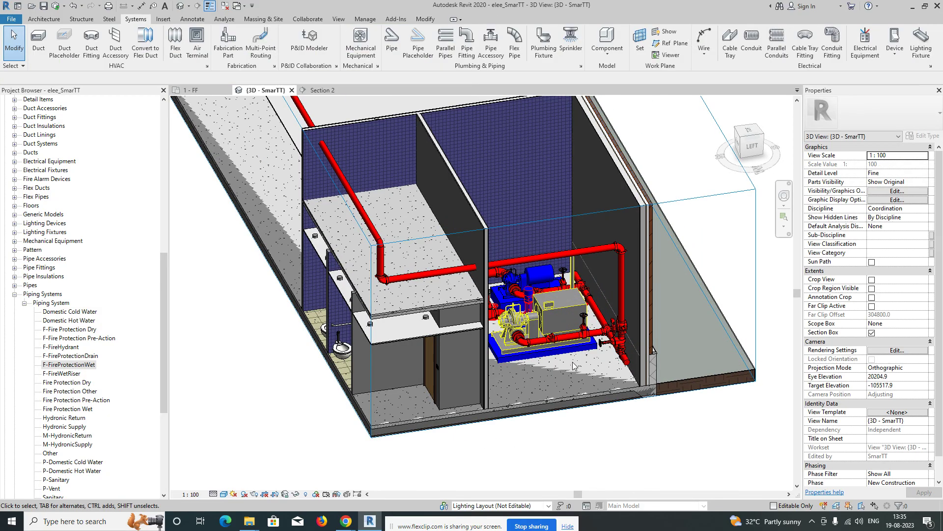
Step: Return to the 1 - FF plan and tag the third-row branch right of the left main and that main between rows two and three
{"action": "left_click", "coordinate": [191, 90]}
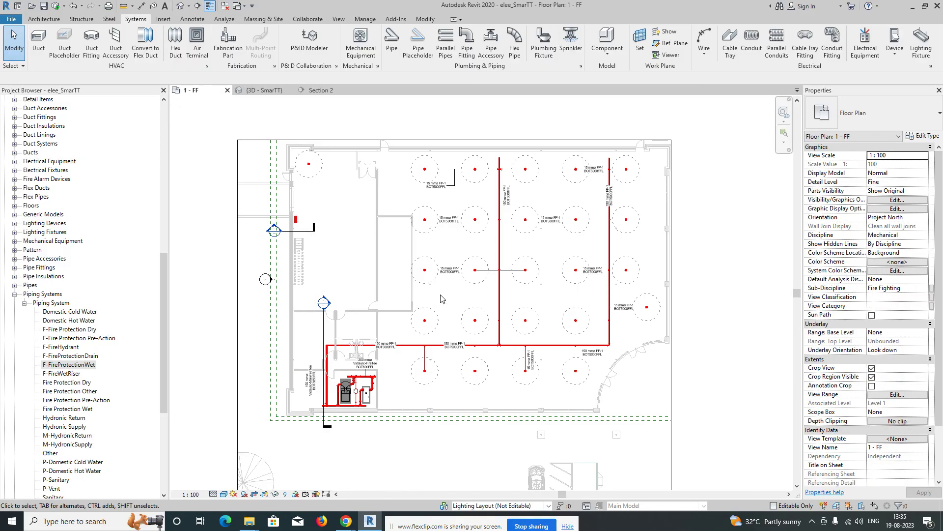
{"action": "scroll", "coordinate": [536, 266], "scroll_direction": "up", "scroll_amount": 1}
{"action": "middle_click_drag", "start_coordinate": [555, 258], "coordinate": [476, 317]}
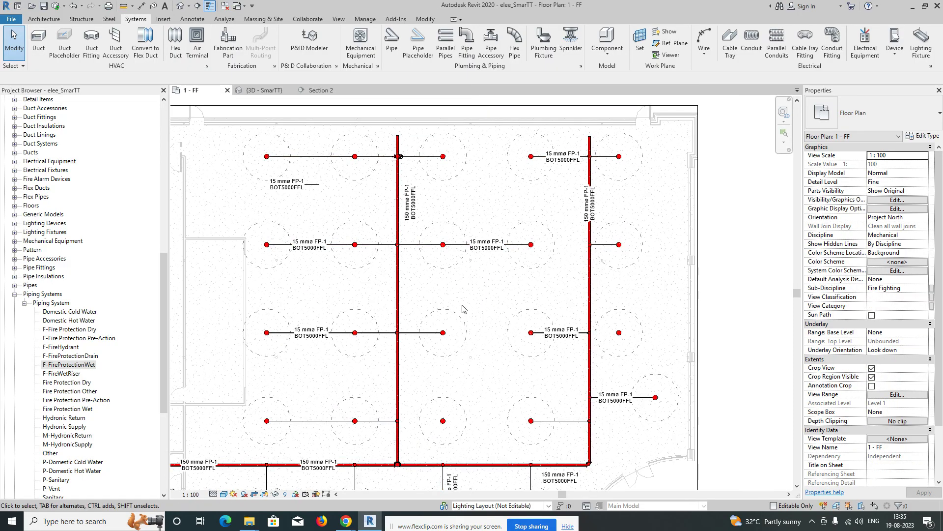
{"action": "left_click", "coordinate": [320, 343]}
{"action": "scroll", "coordinate": [320, 342], "scroll_direction": "up", "scroll_amount": 3}
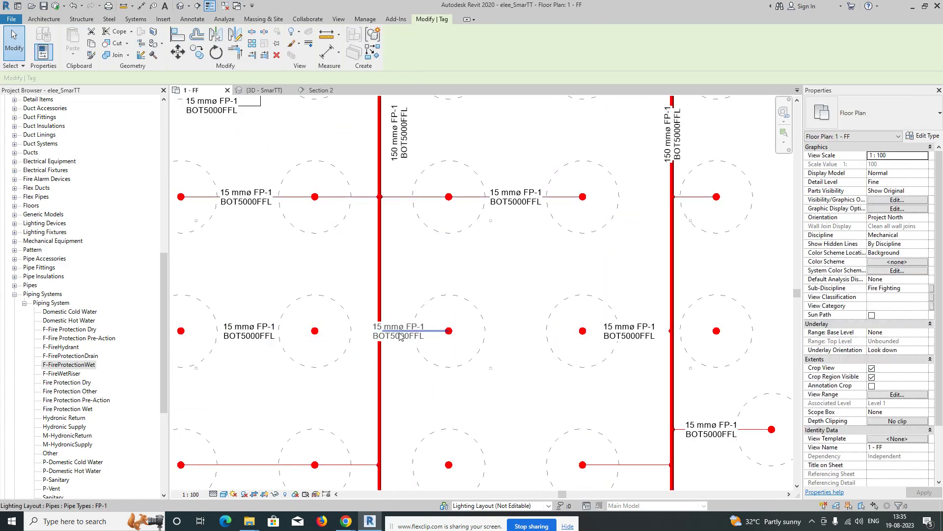
{"action": "left_click", "coordinate": [381, 265]}
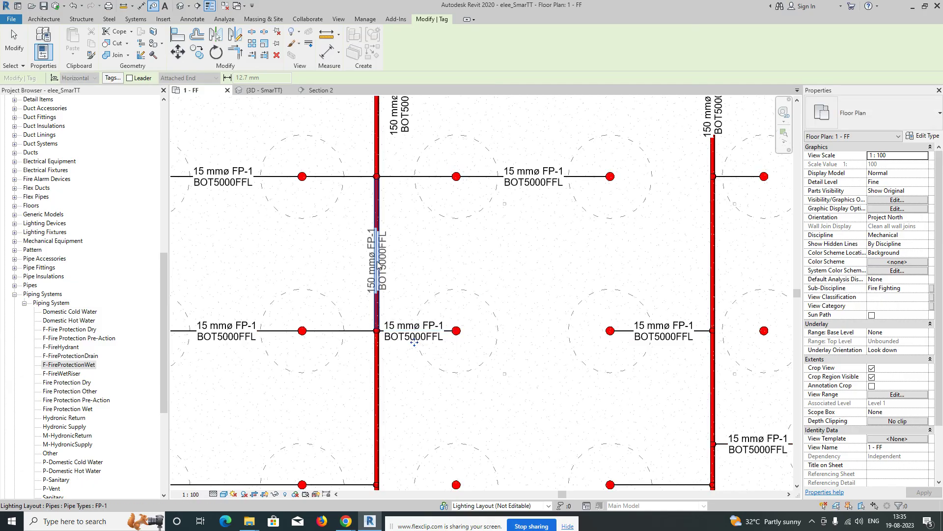